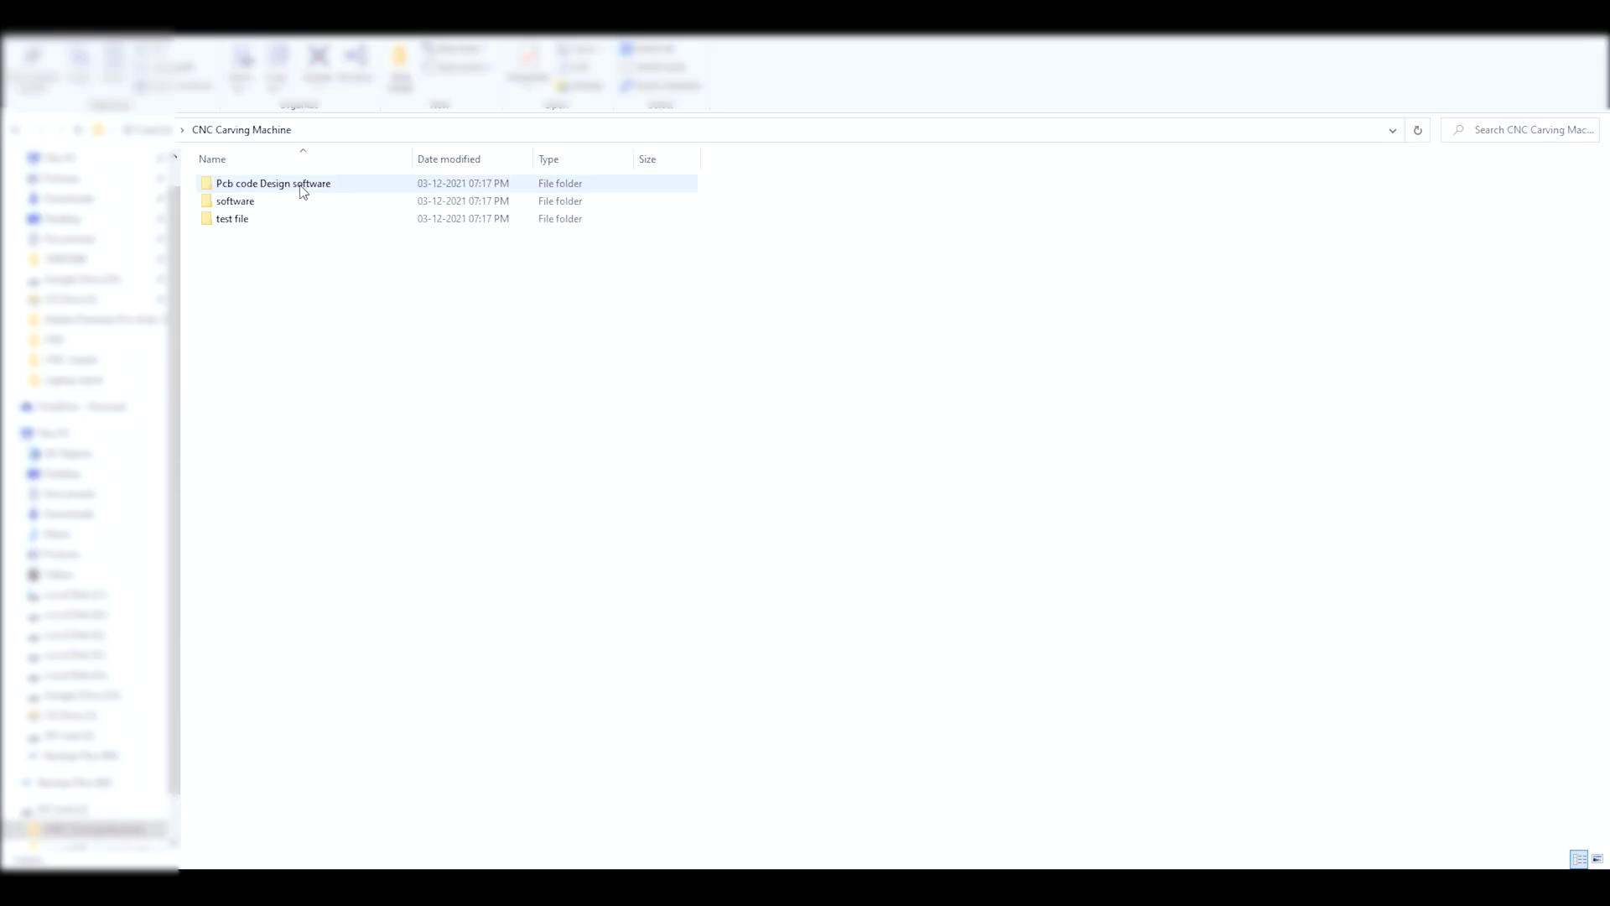
- Install the CH340SER USB-serial driver from software > win > Driver and dismiss the success message
double_click(243, 201)
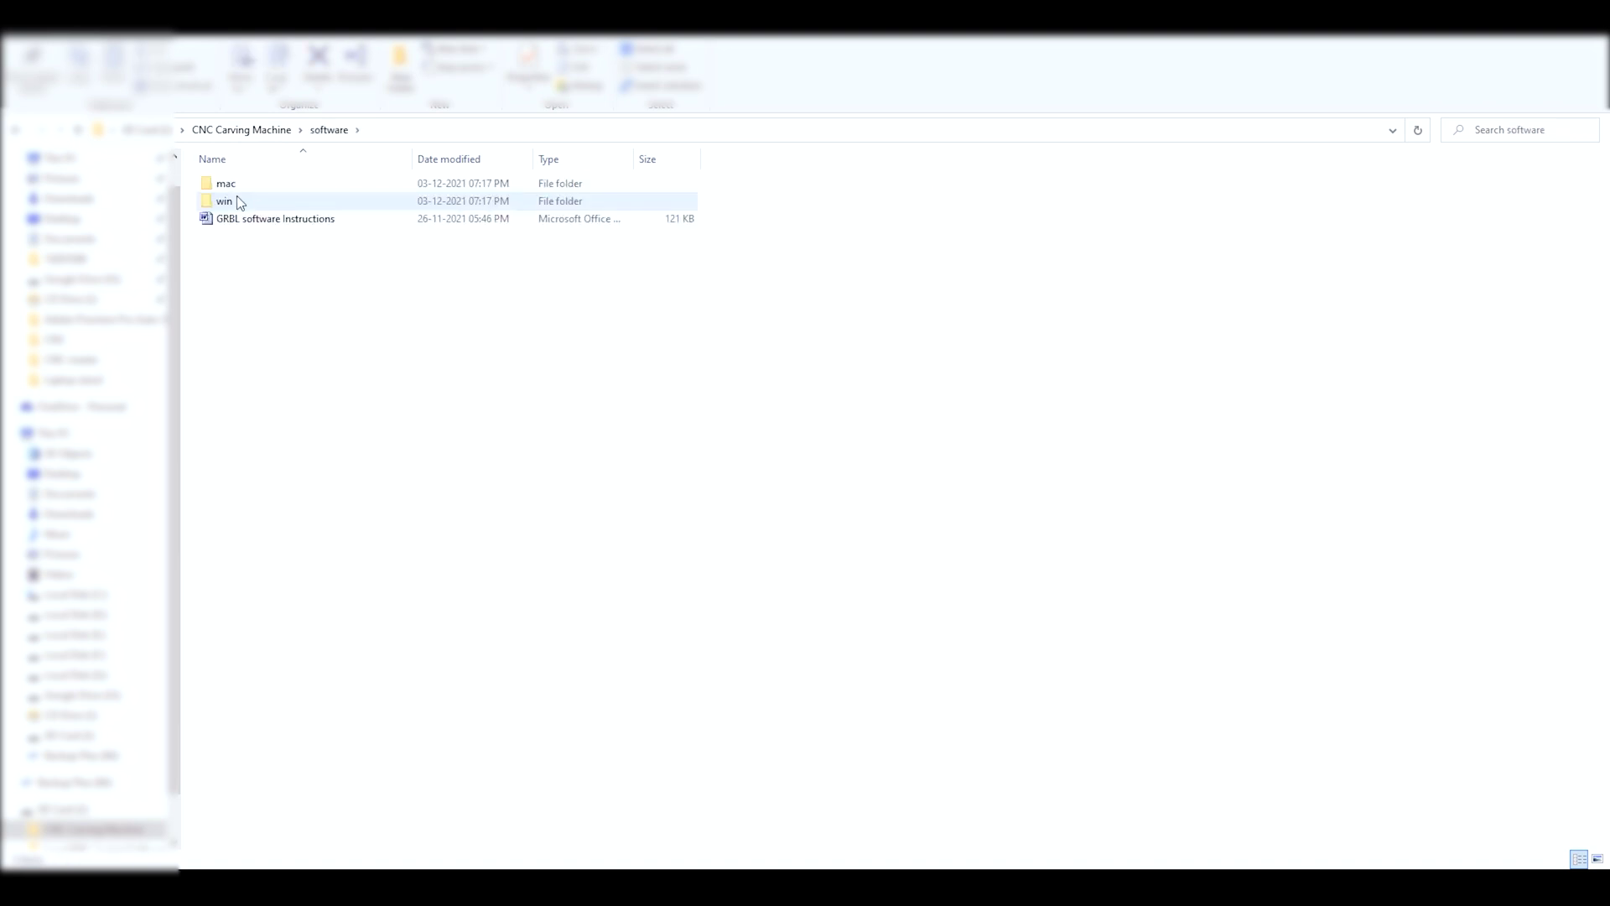
double_click(240, 203)
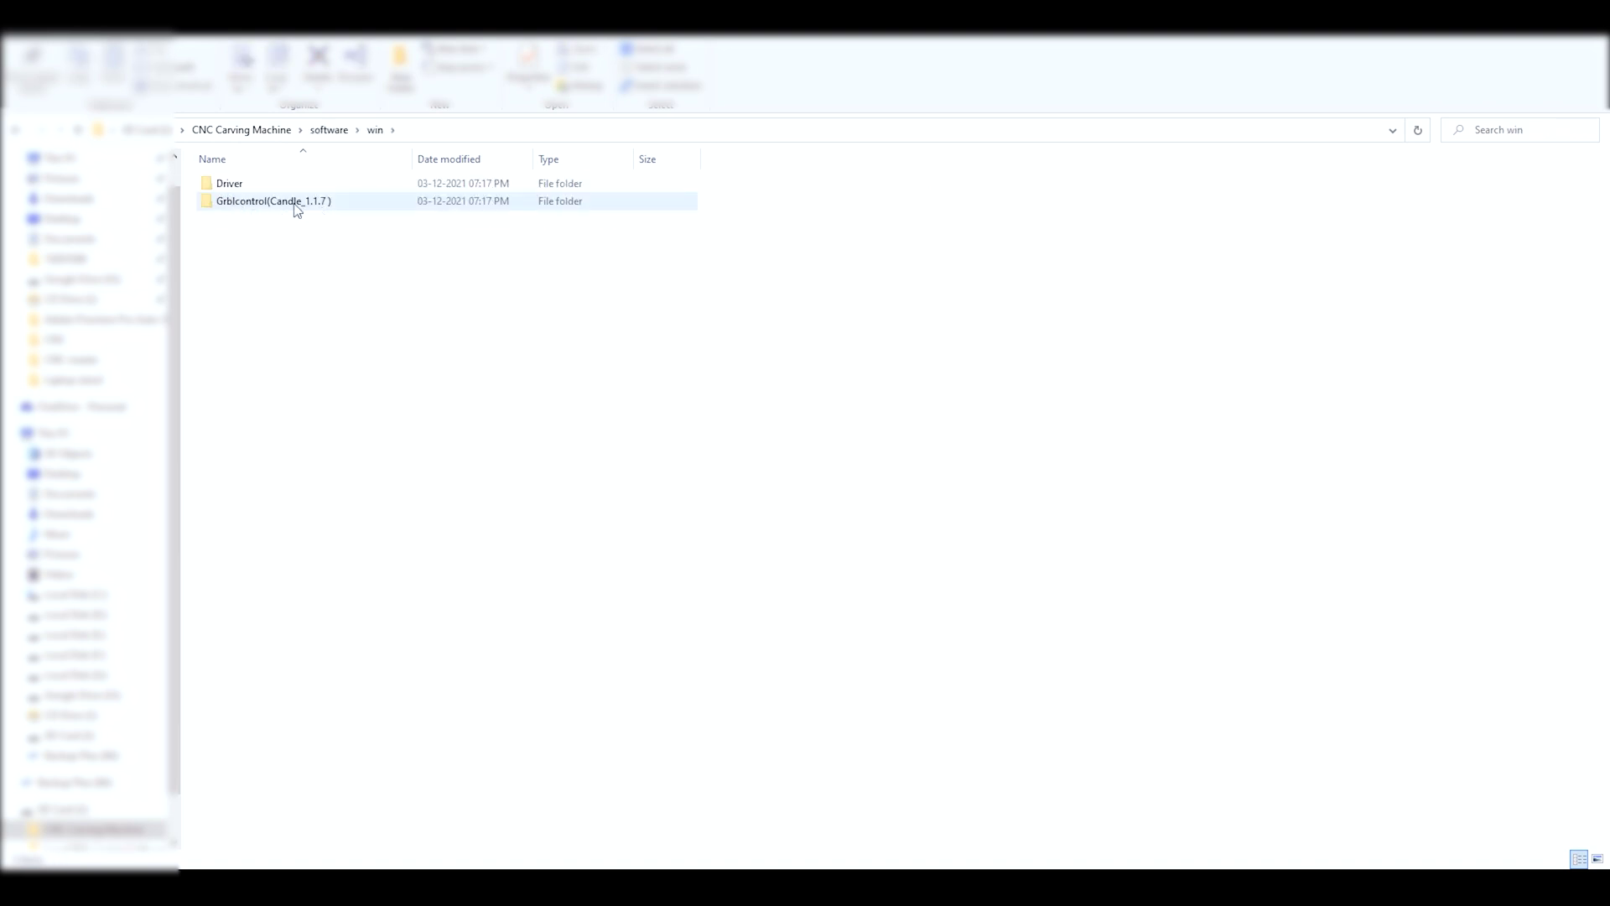
double_click(238, 185)
double_click(275, 192)
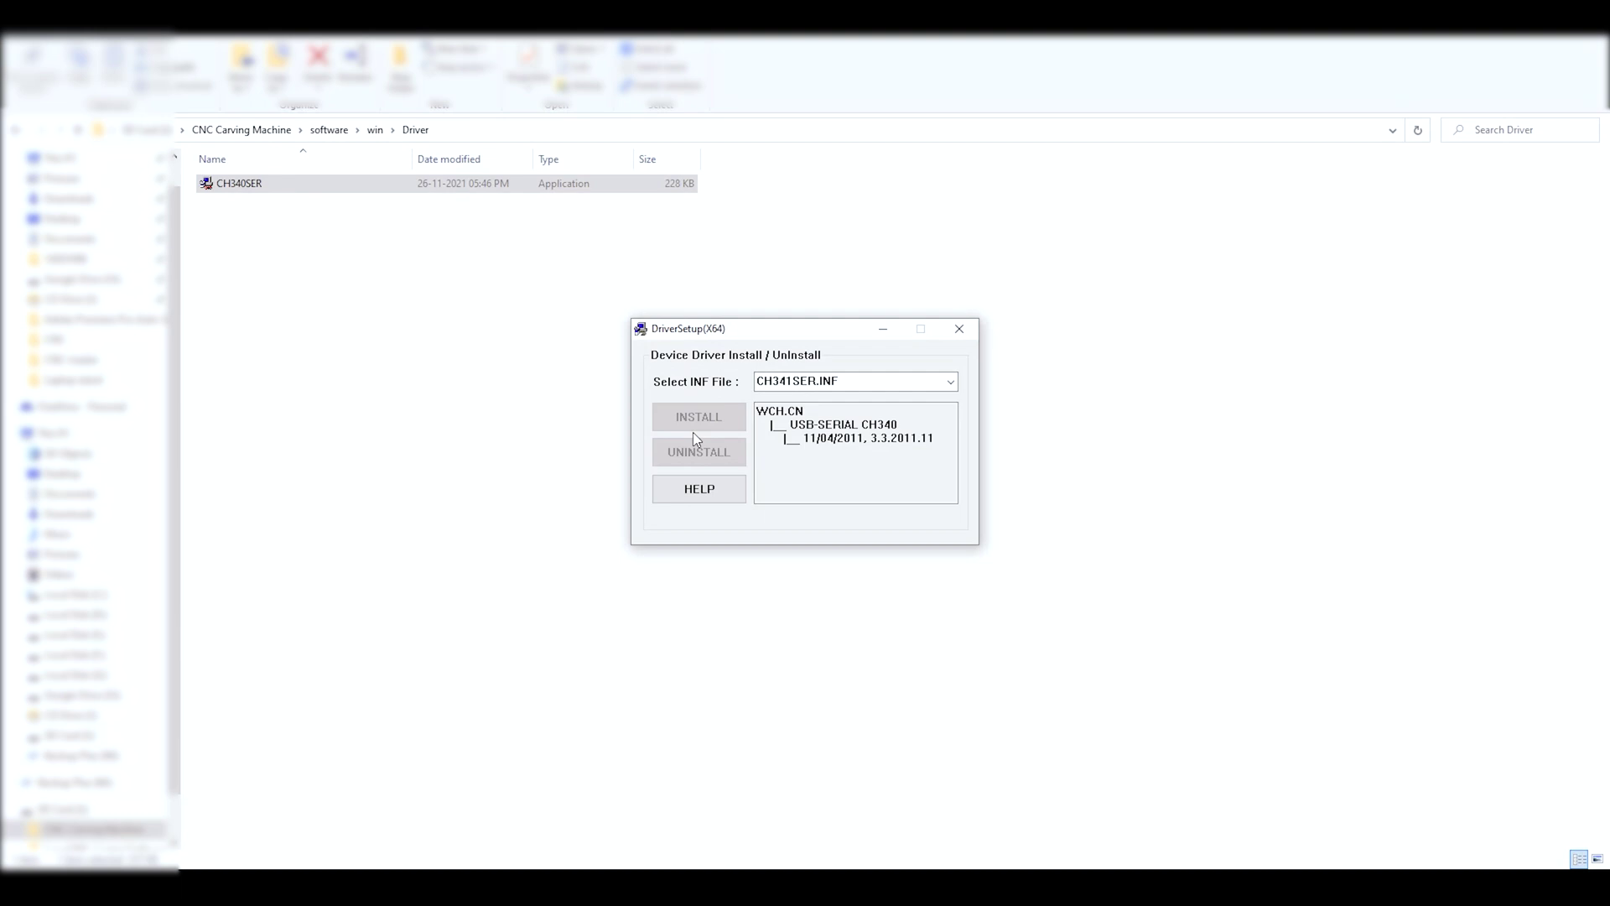
click(854, 500)
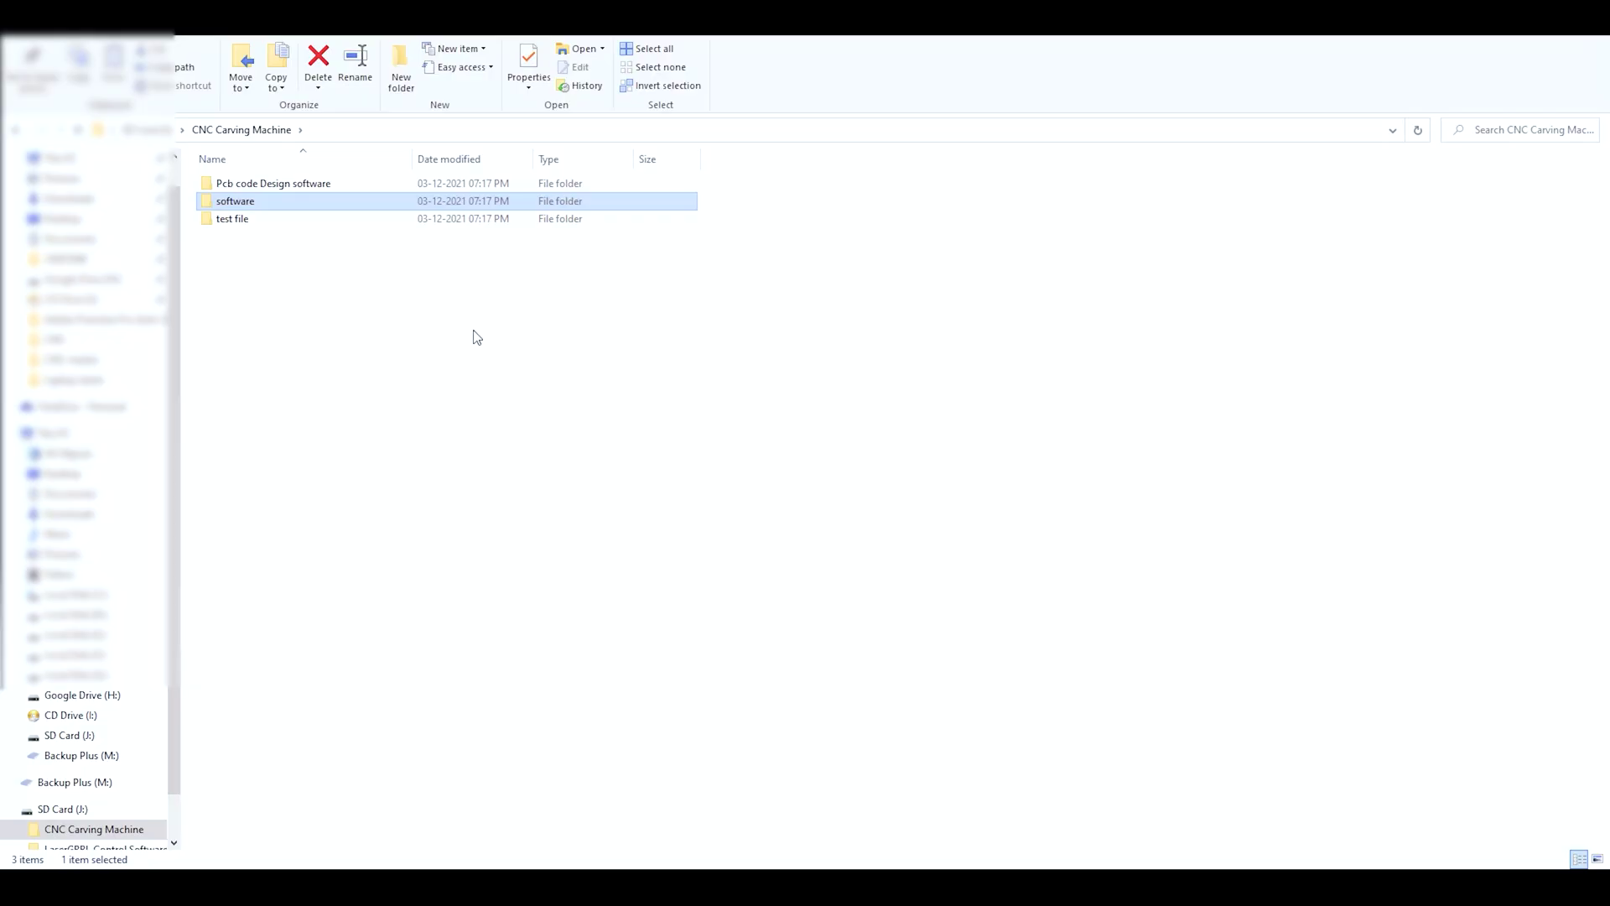
- Run devmgmt.msc, confirm USB-SERIAL CH340 is listed under Ports as COM5, then reopen the software folder
key(super+r)
drag(195, 704, 504, 500)
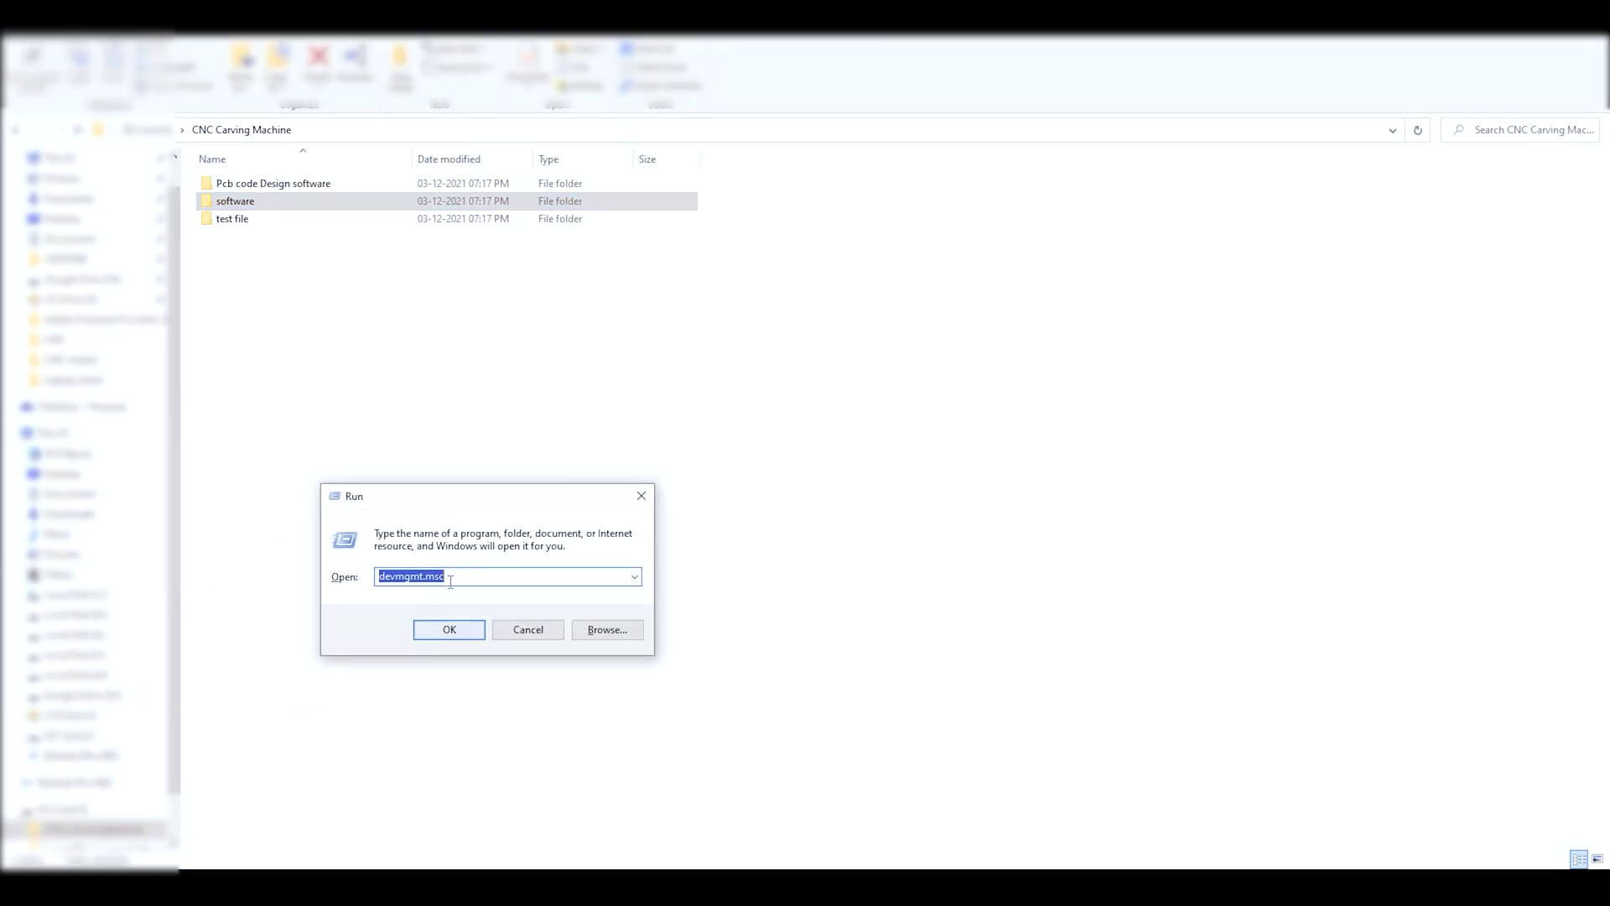
click(449, 629)
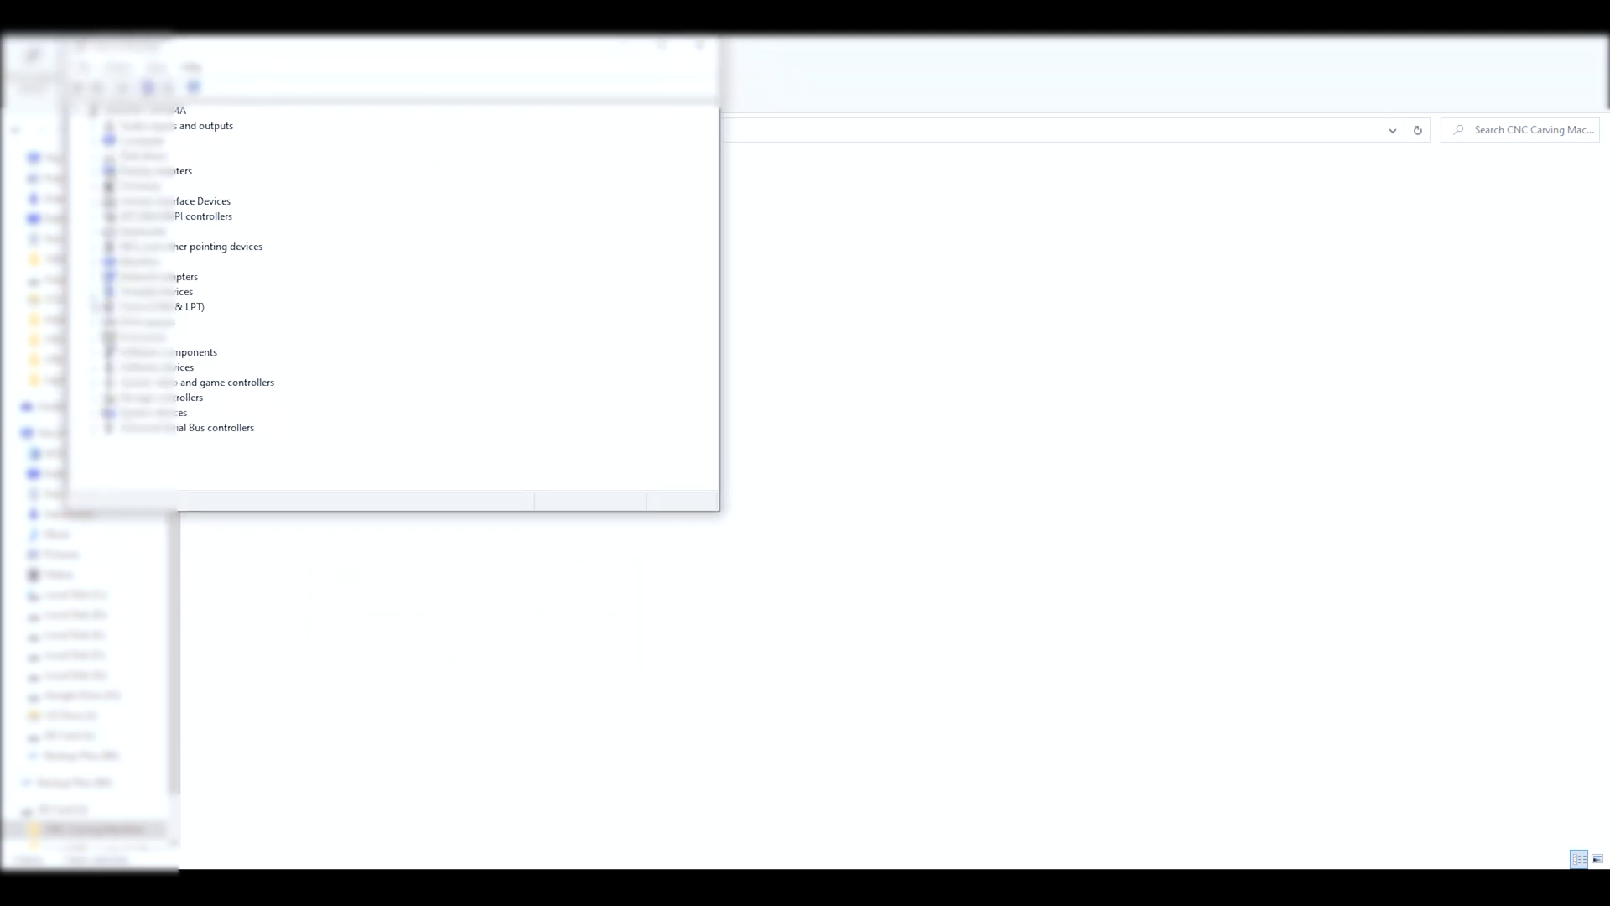
drag(213, 59, 592, 211)
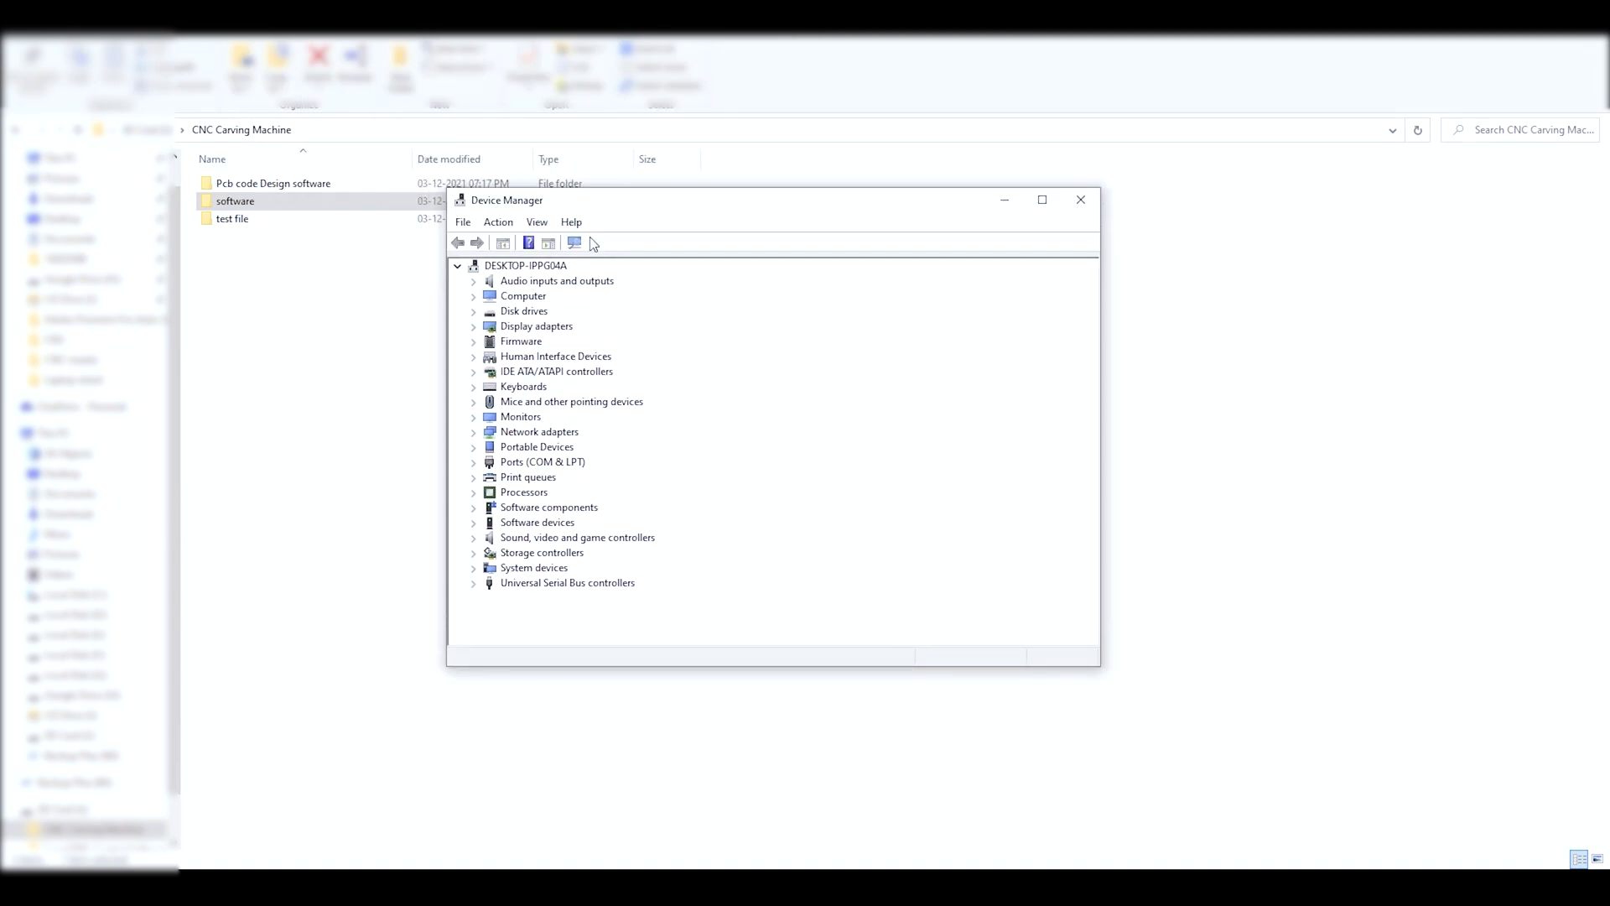
click(474, 462)
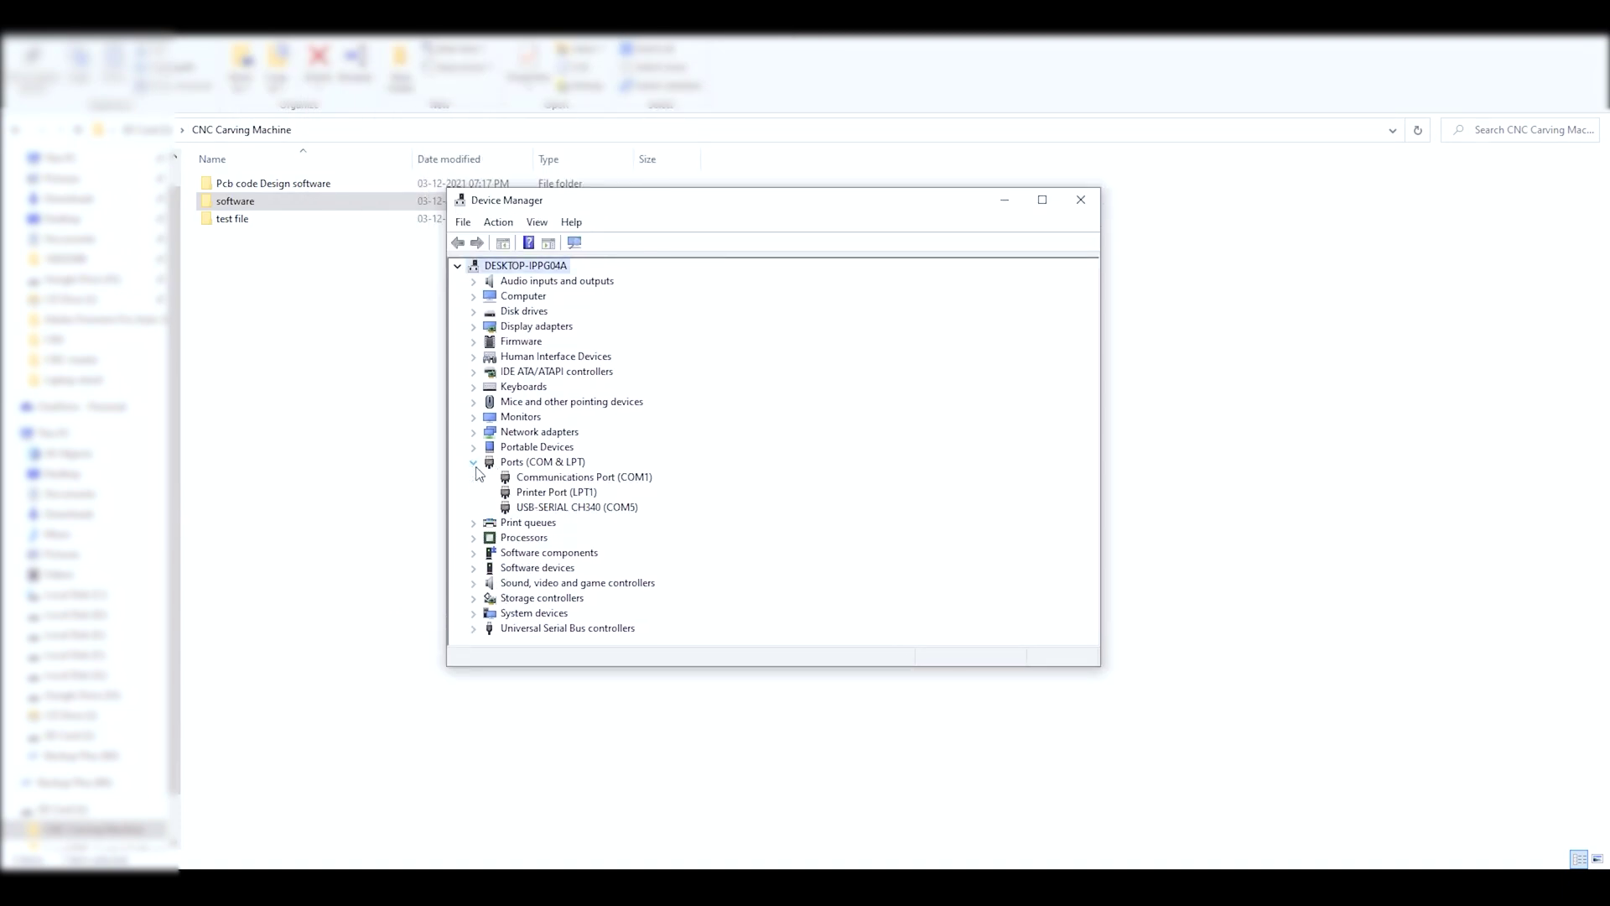
click(592, 508)
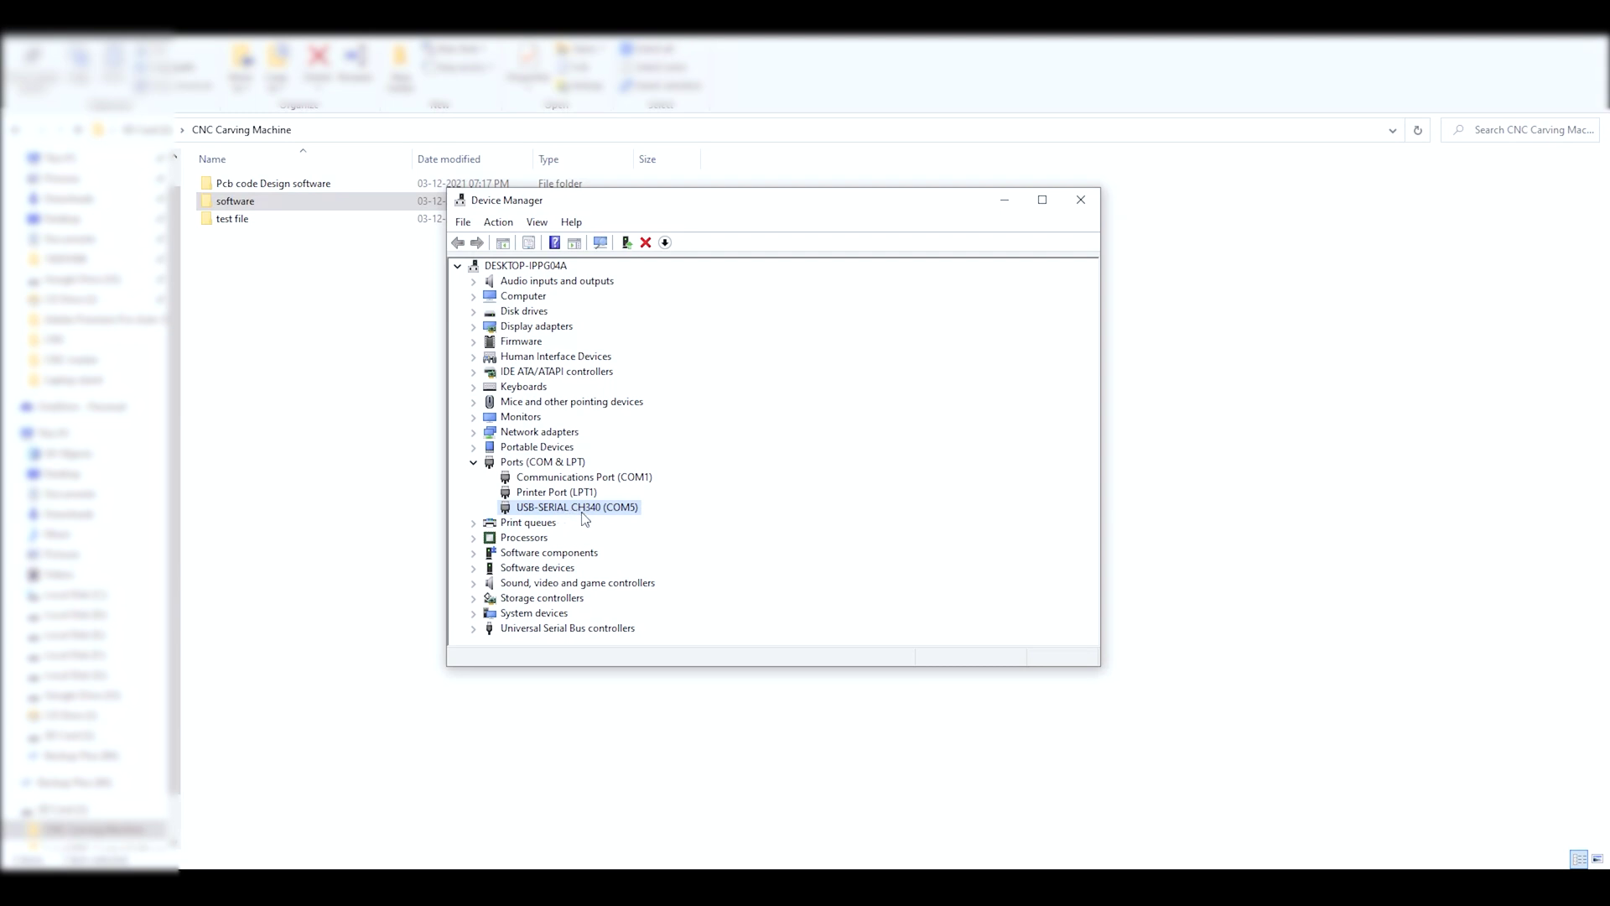
double_click(235, 201)
- Launch the Candle controller from the win > Grblcontrol folder
double_click(228, 201)
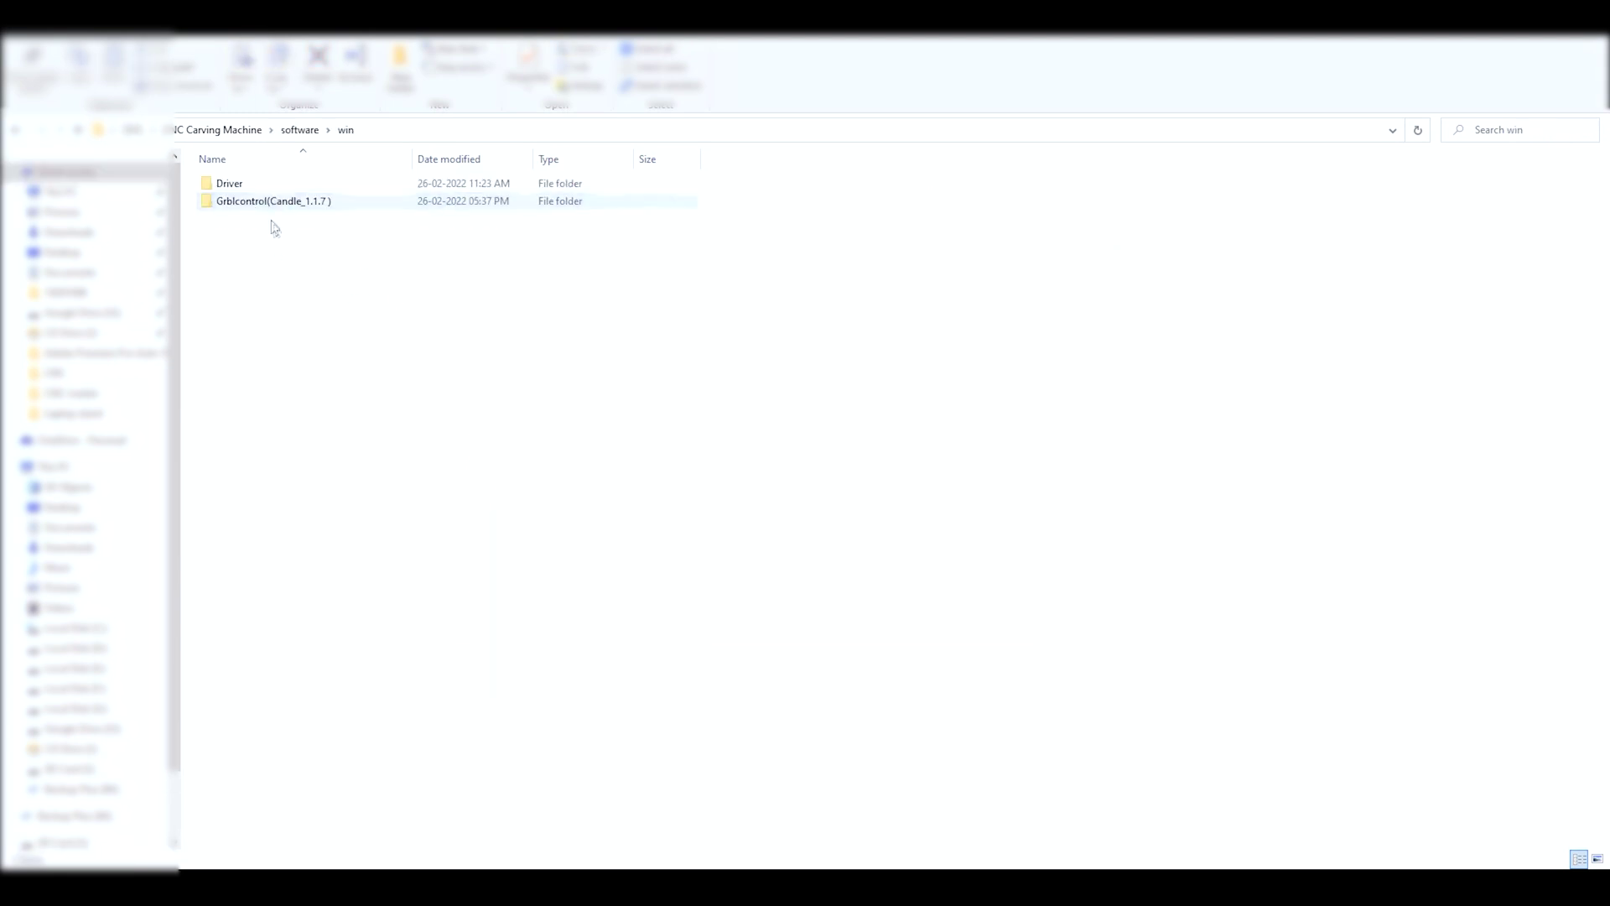
double_click(295, 205)
double_click(285, 239)
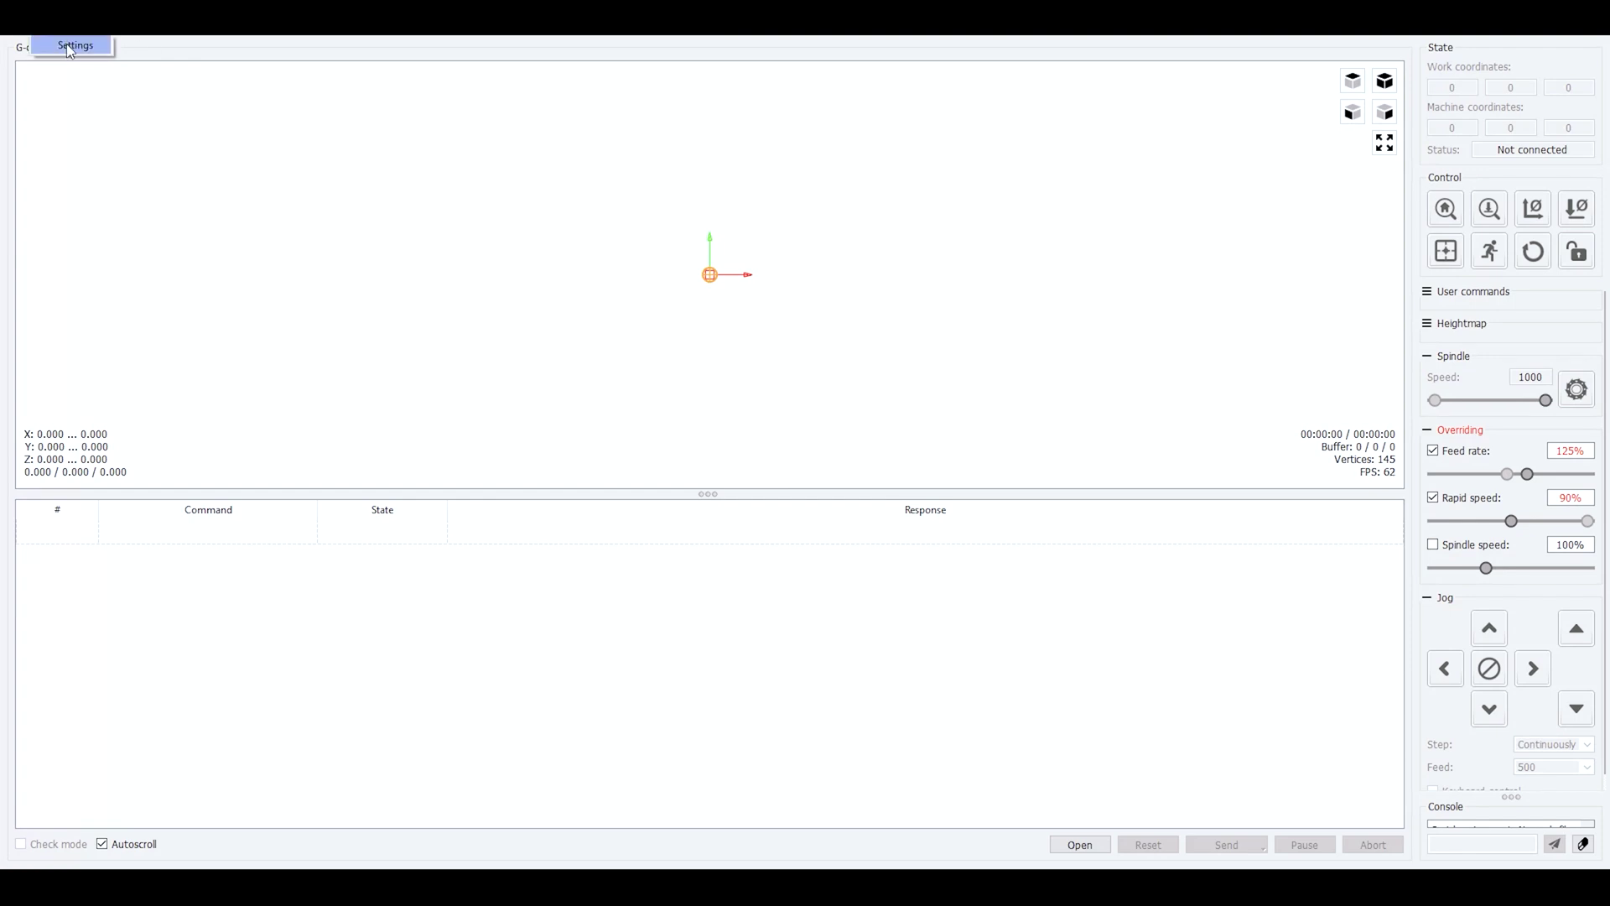
- Set Candle's connection port to COM5 so it connects, and check the recent files list
click(72, 46)
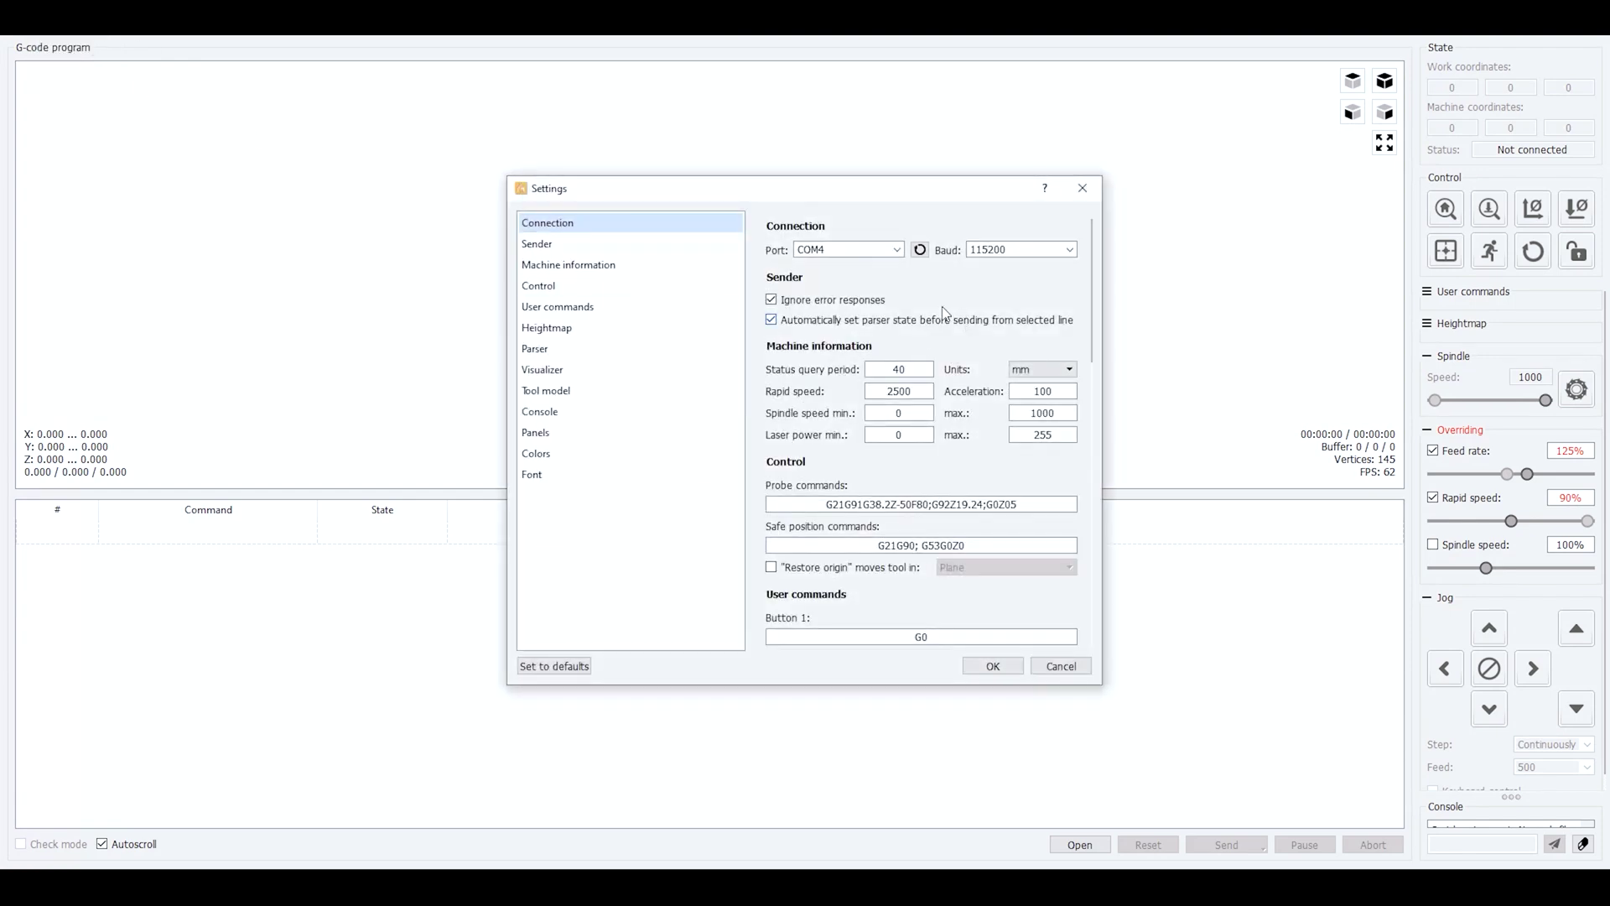
click(901, 254)
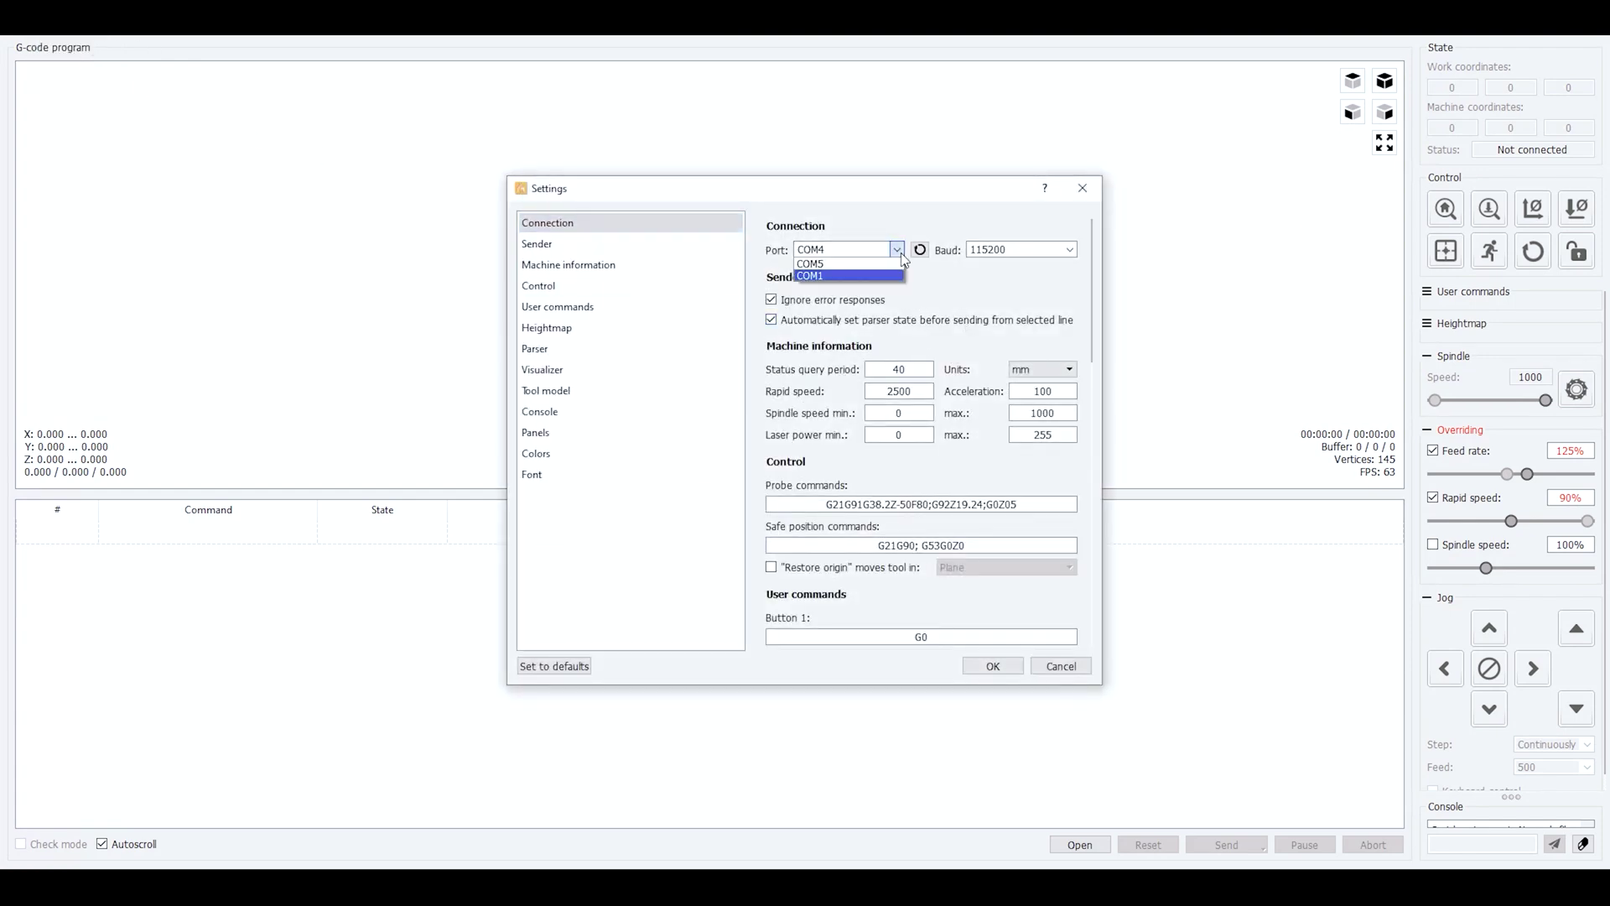
click(849, 272)
click(993, 666)
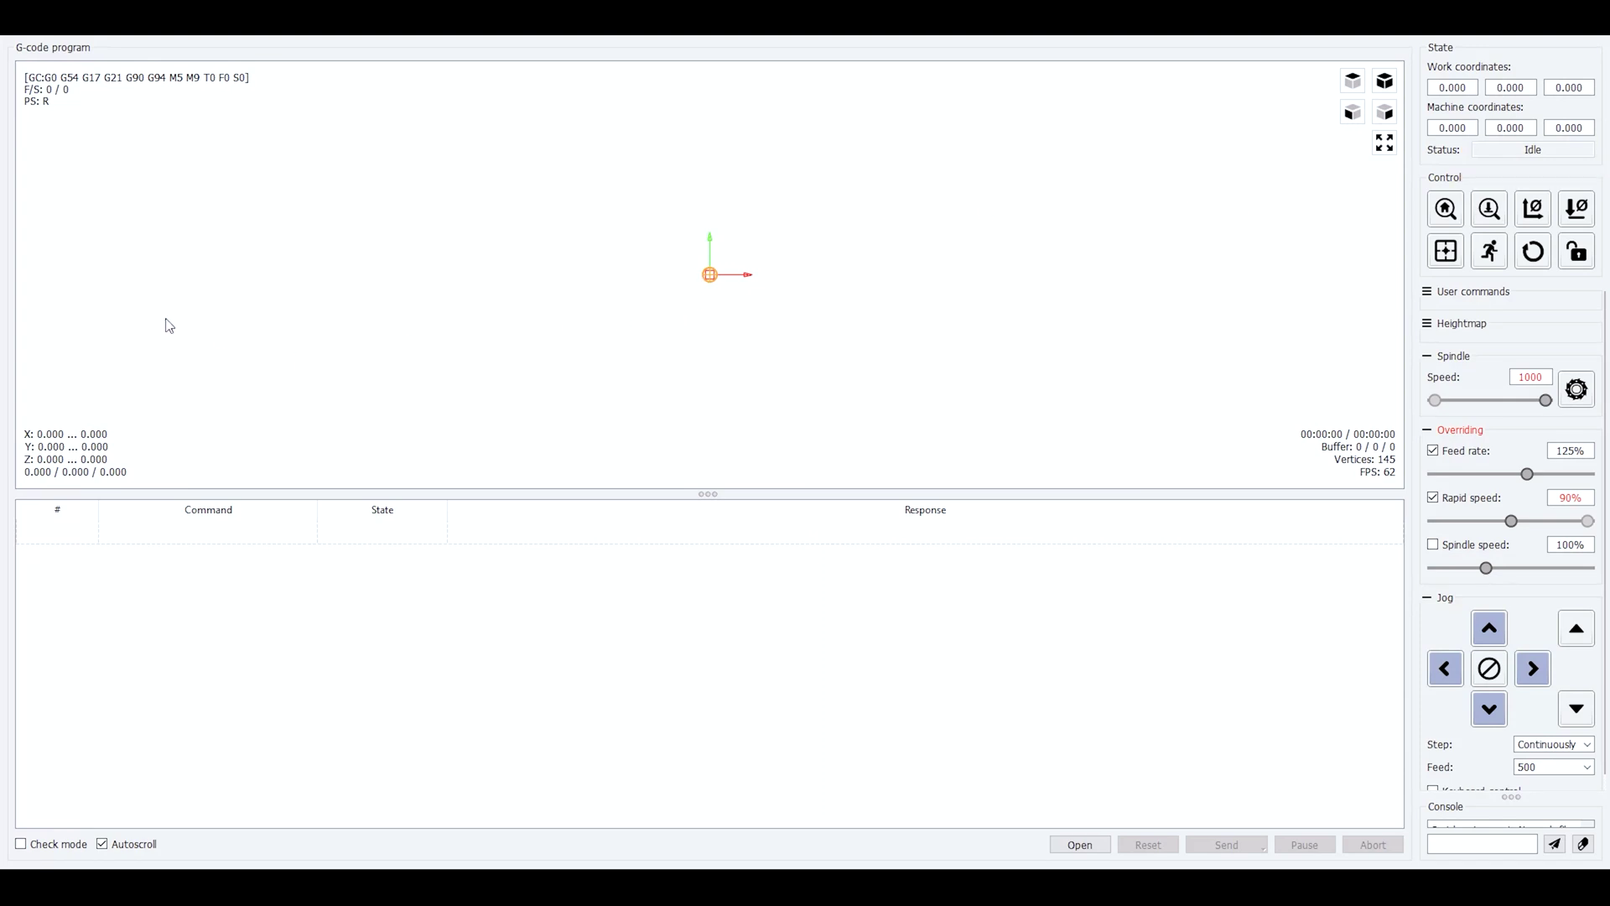
click(18, 34)
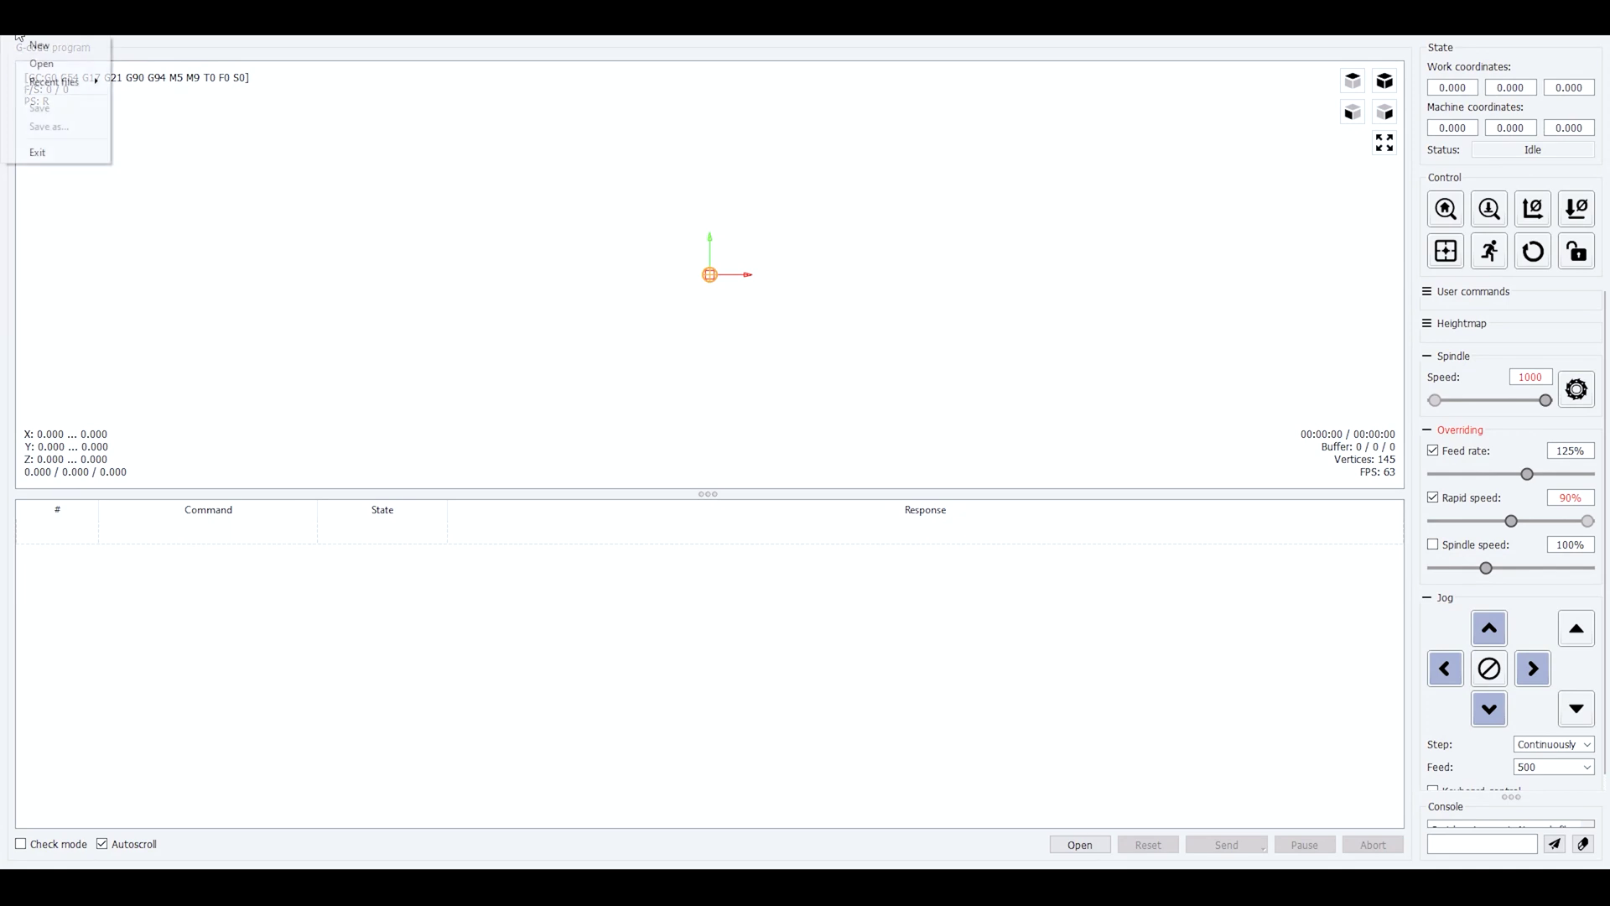
click(18, 37)
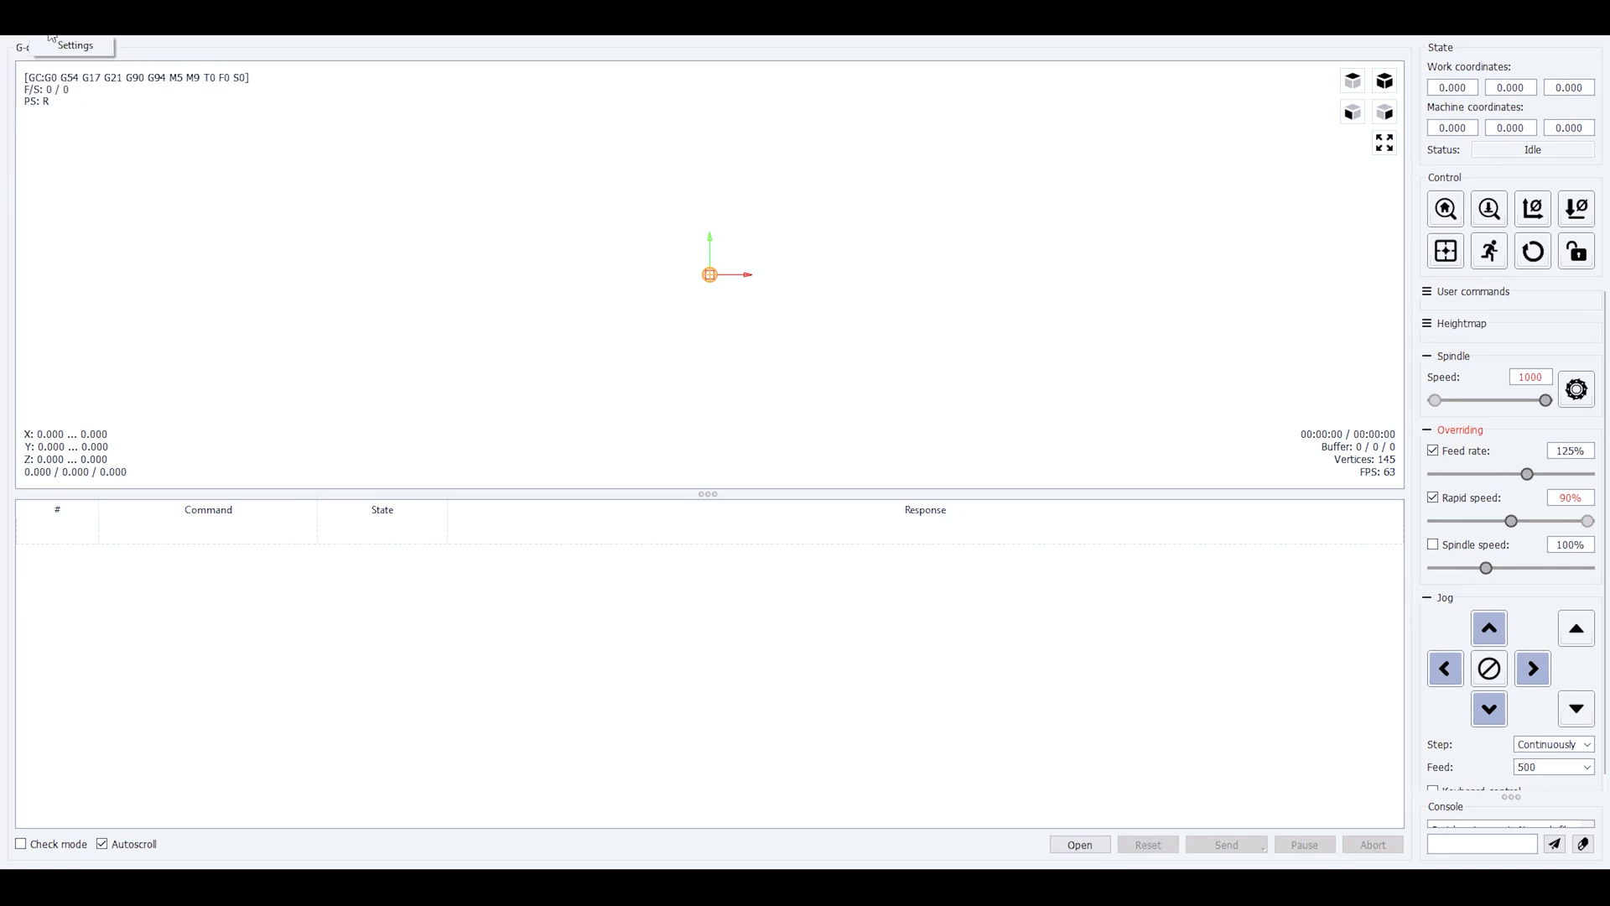
- Reopen Candle's settings dialog
click(73, 47)
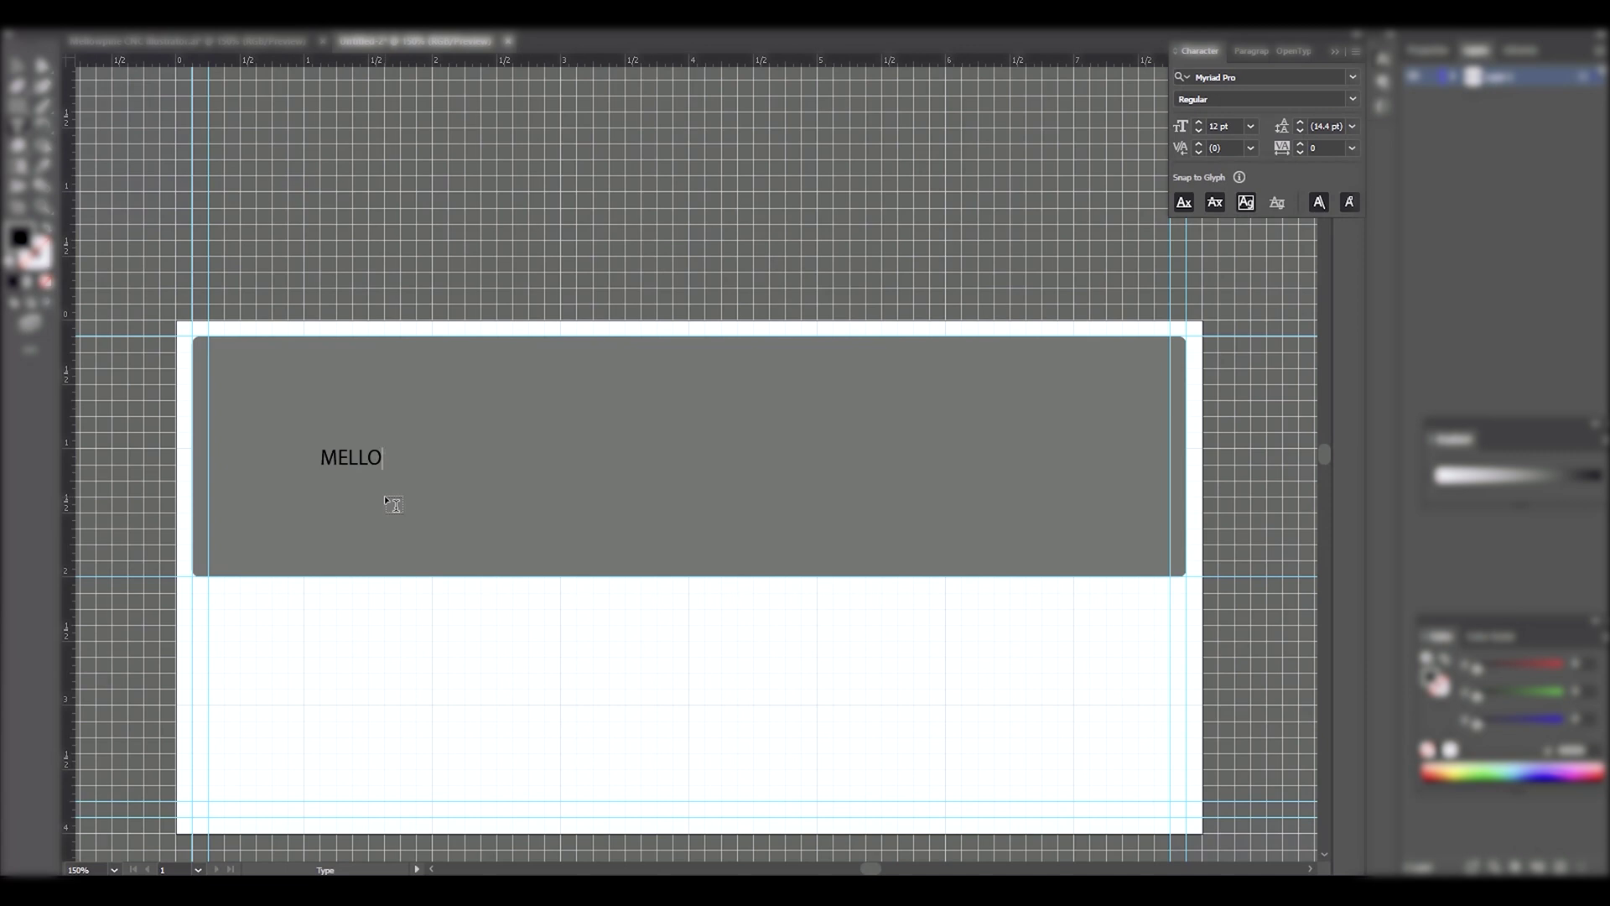
- Complete the text as MELLOWPINE and set its font to Calibri
text(WPINE)
key(ctrl+a)
click(1258, 77)
text(Cal)
click(1275, 220)
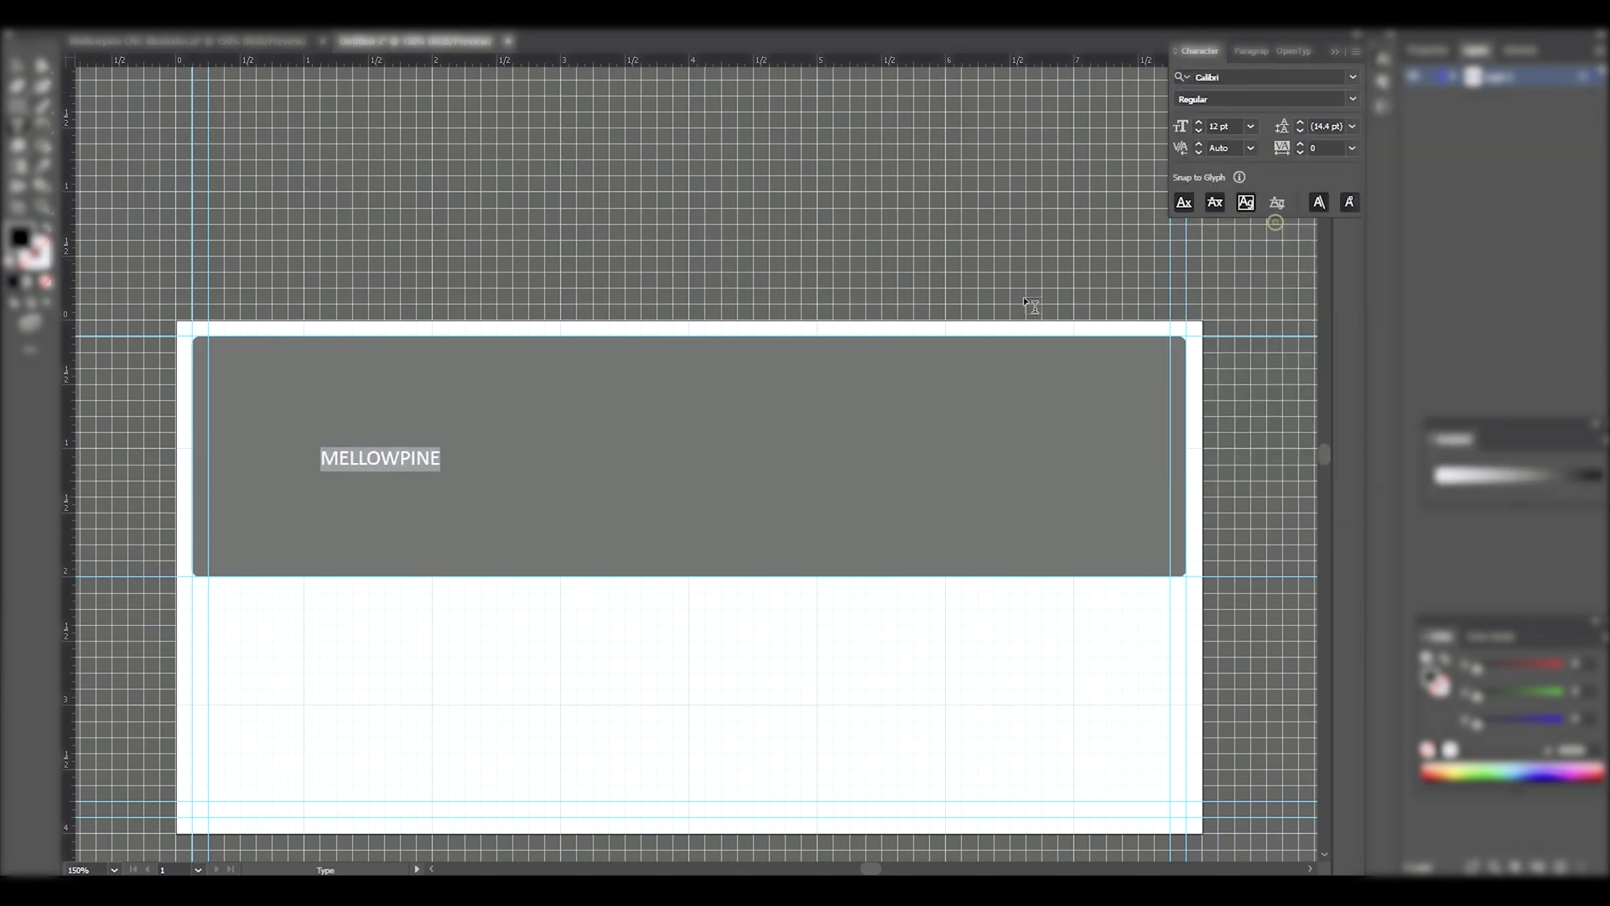
key(Escape)
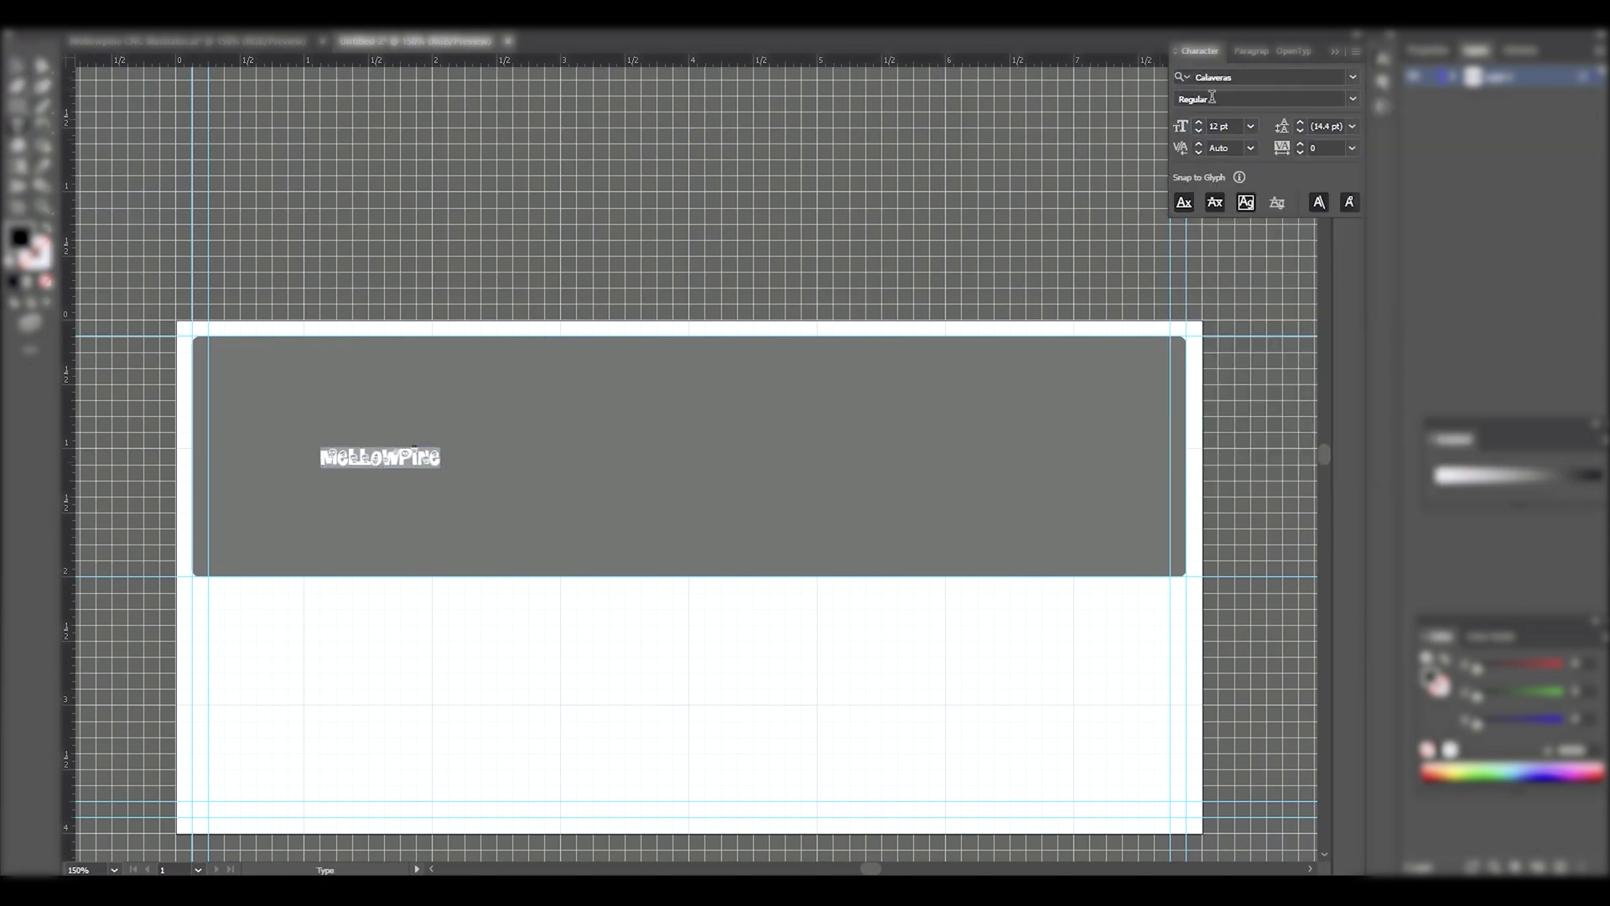
- Scale MELLOWPINE to about 98 pt to fill the grey rectangle, with -20 tracking
drag(433, 481, 1006, 341)
key(ctrl+z)
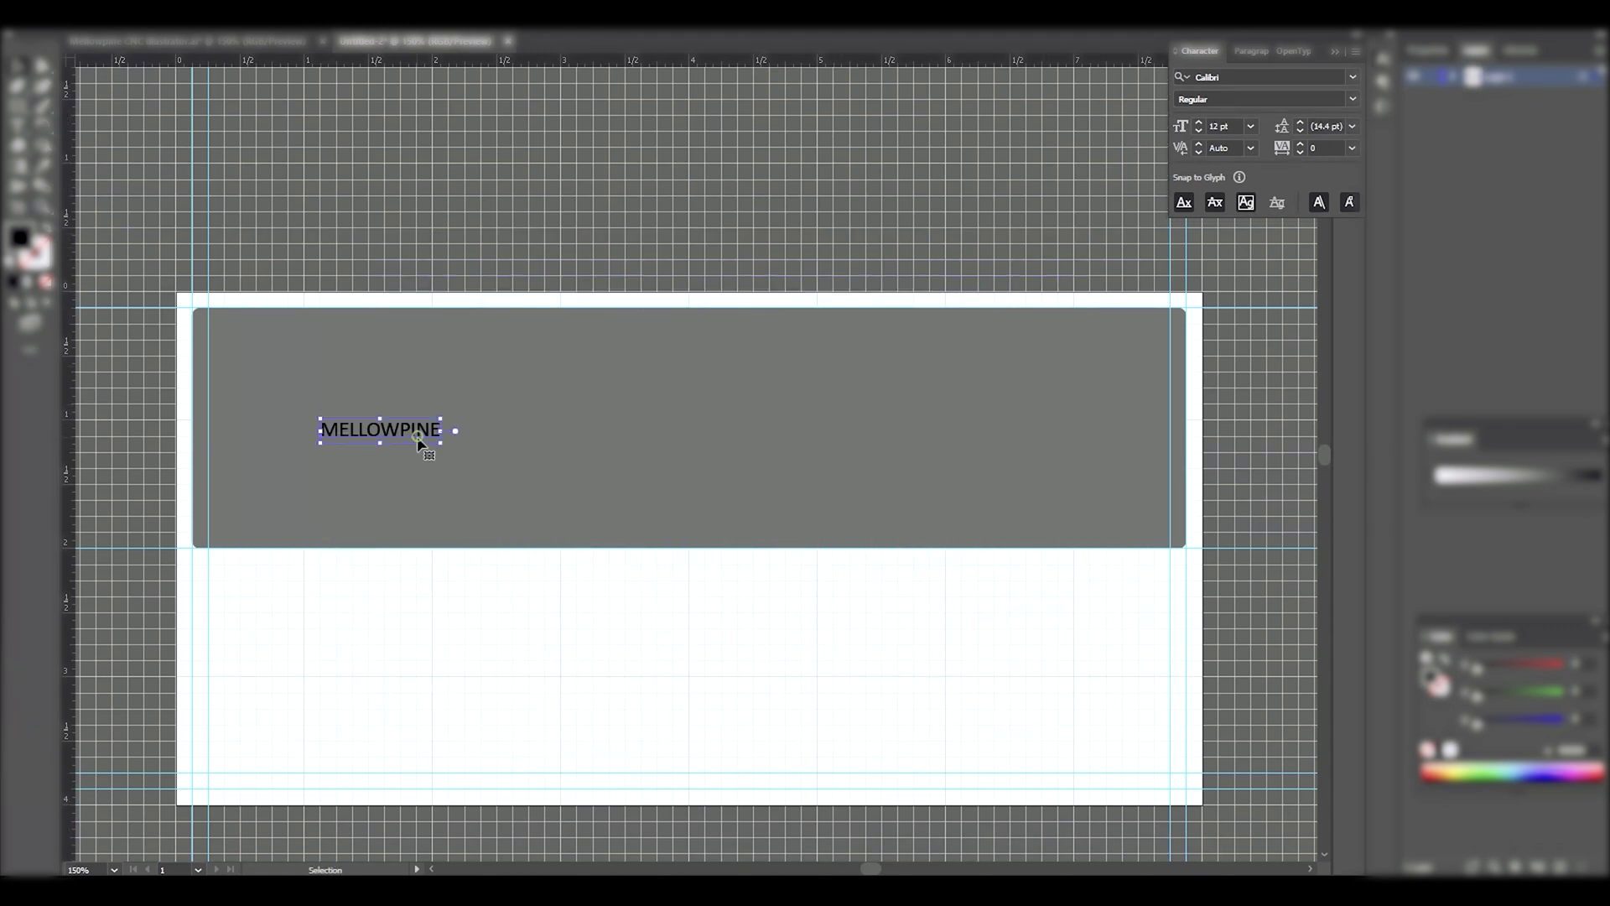
drag(461, 449, 604, 431)
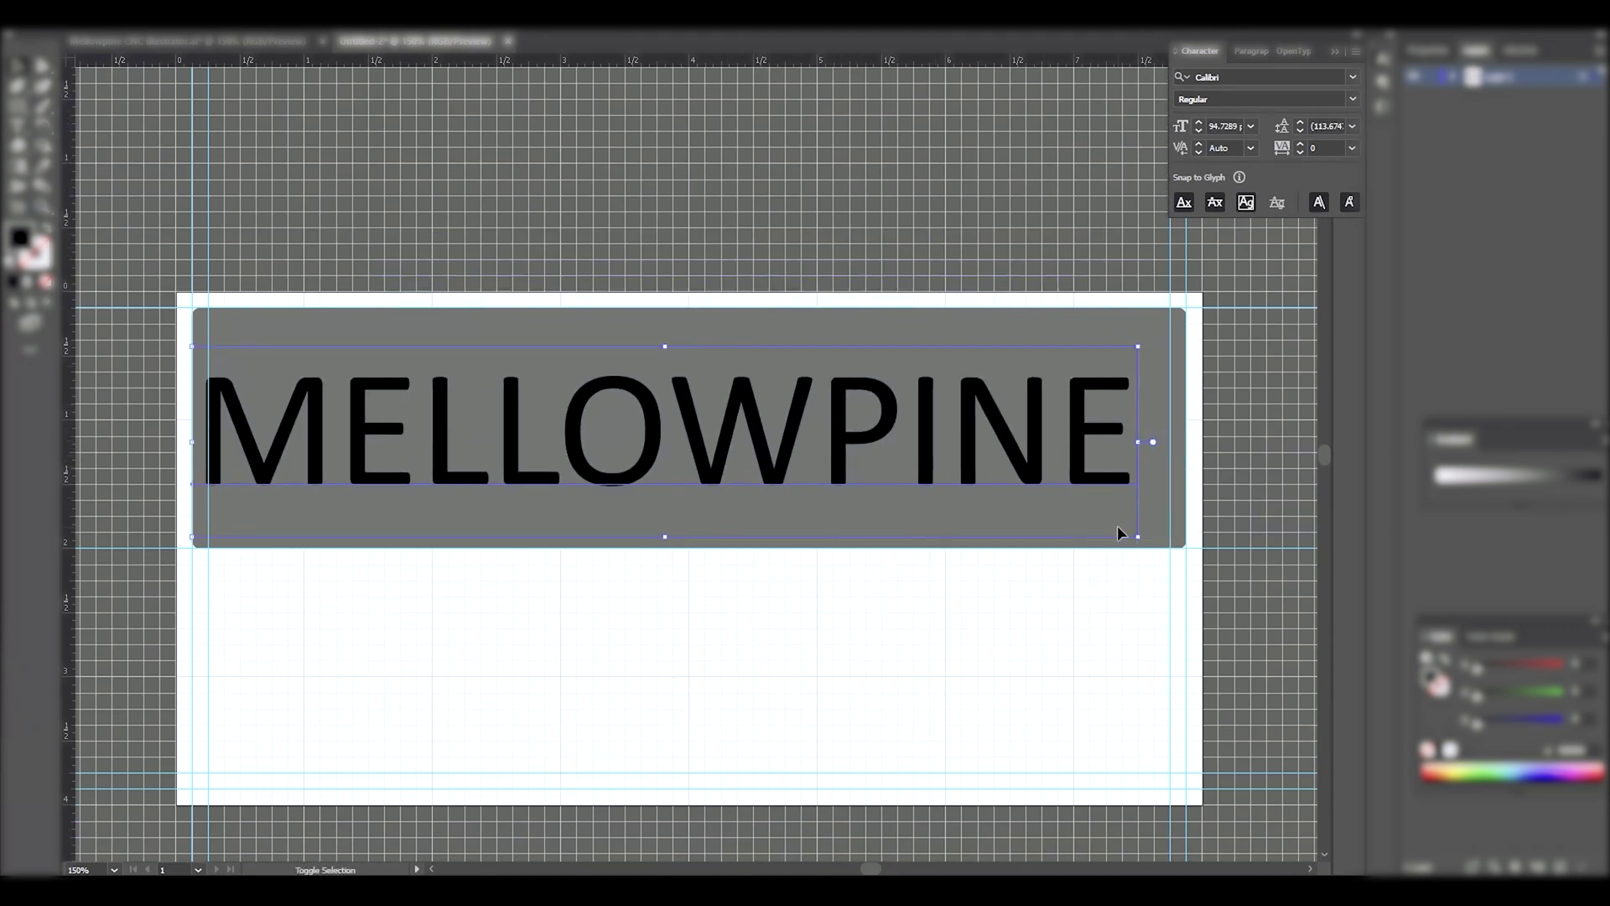
drag(1141, 532, 1187, 545)
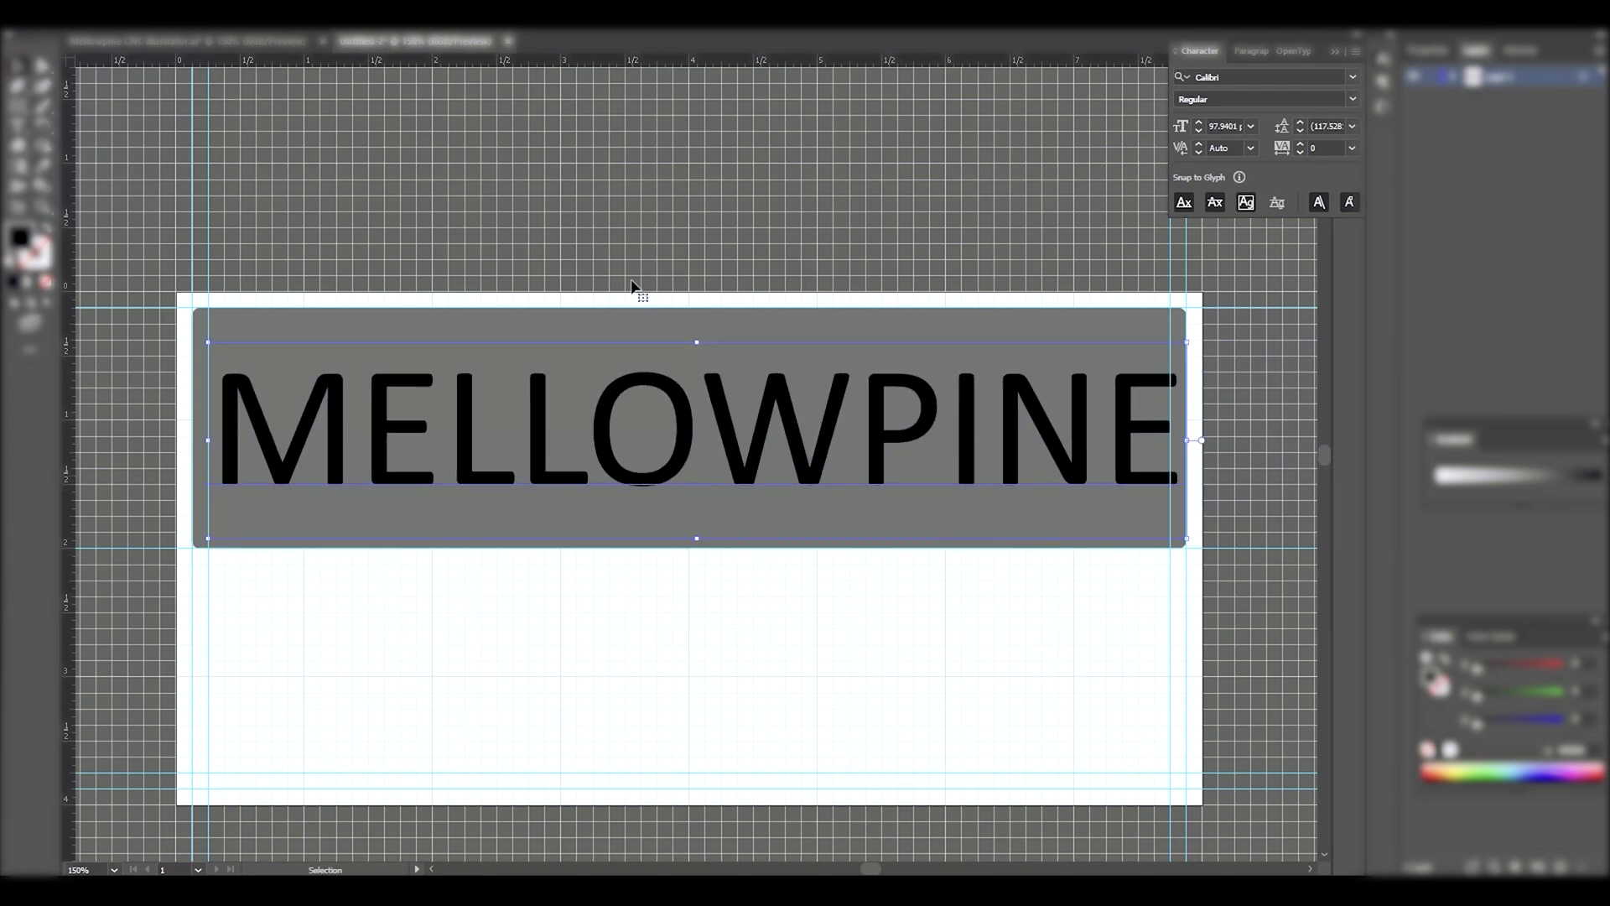
key(alt+Left)
key(shift+Right)
key(shift+Right)
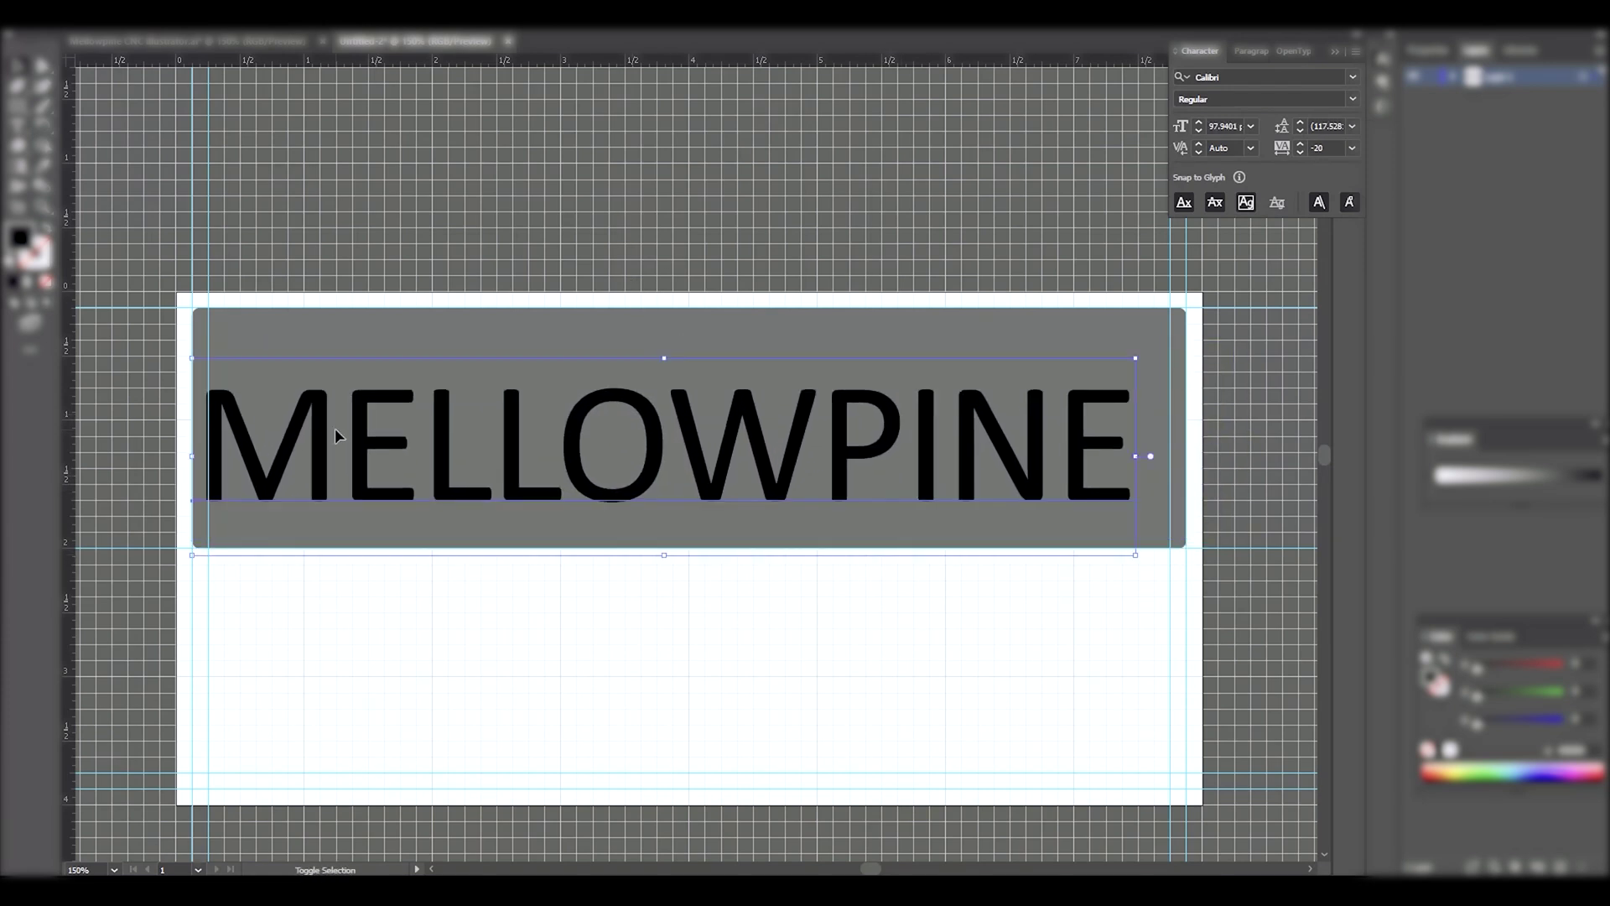
drag(223, 546, 193, 561)
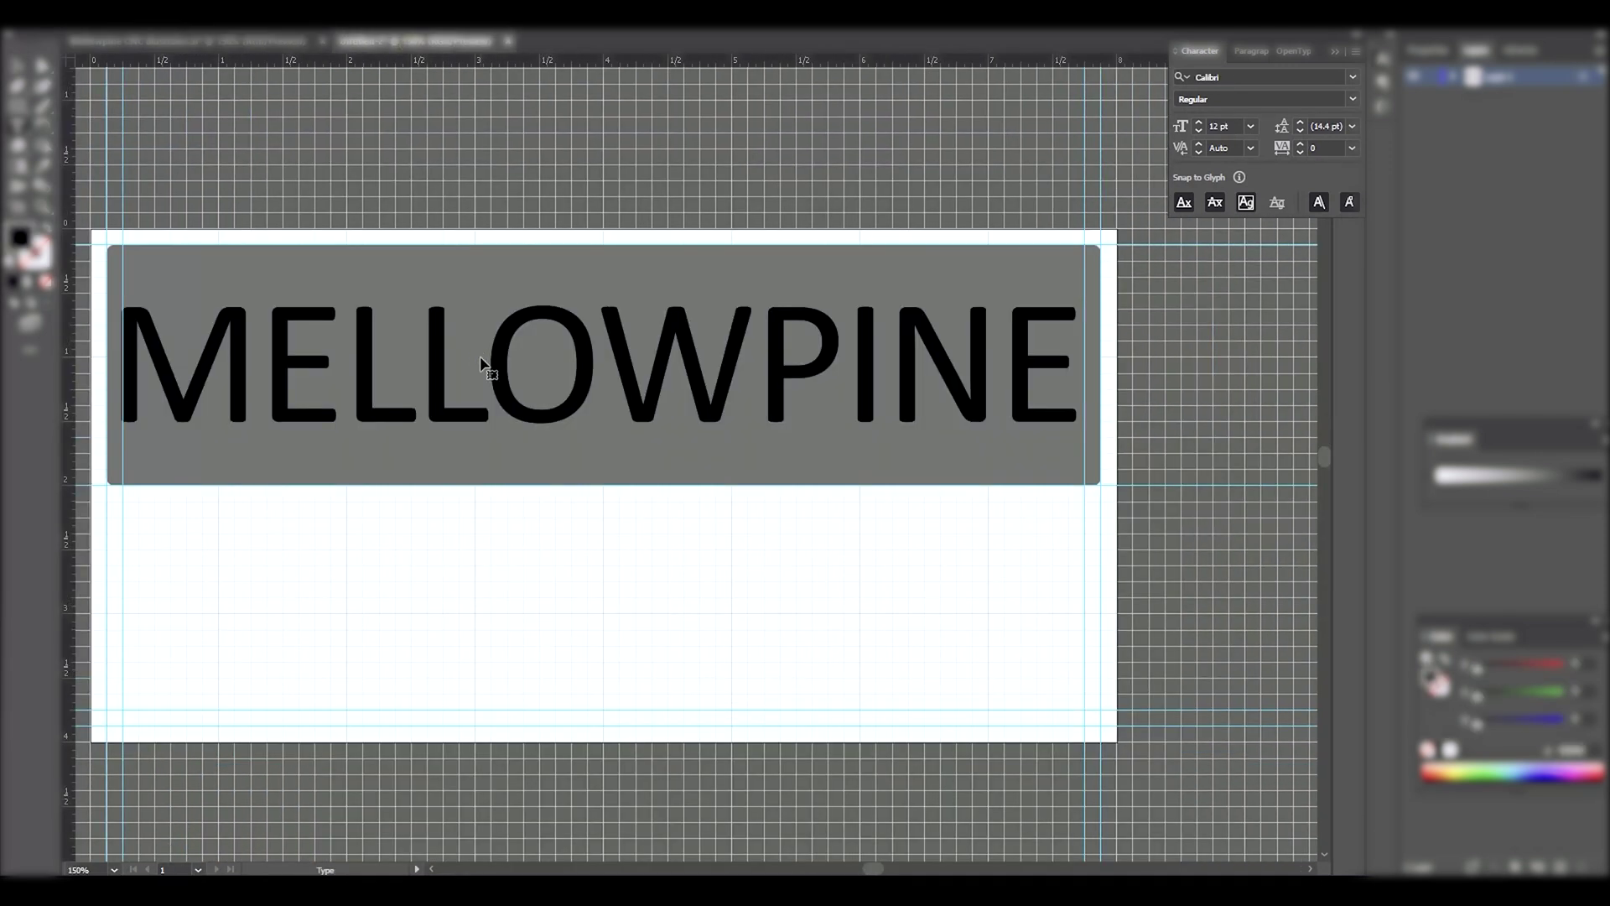
- Make the MELLOWPINE fill white and nudge it slightly left into place
double_click(486, 361)
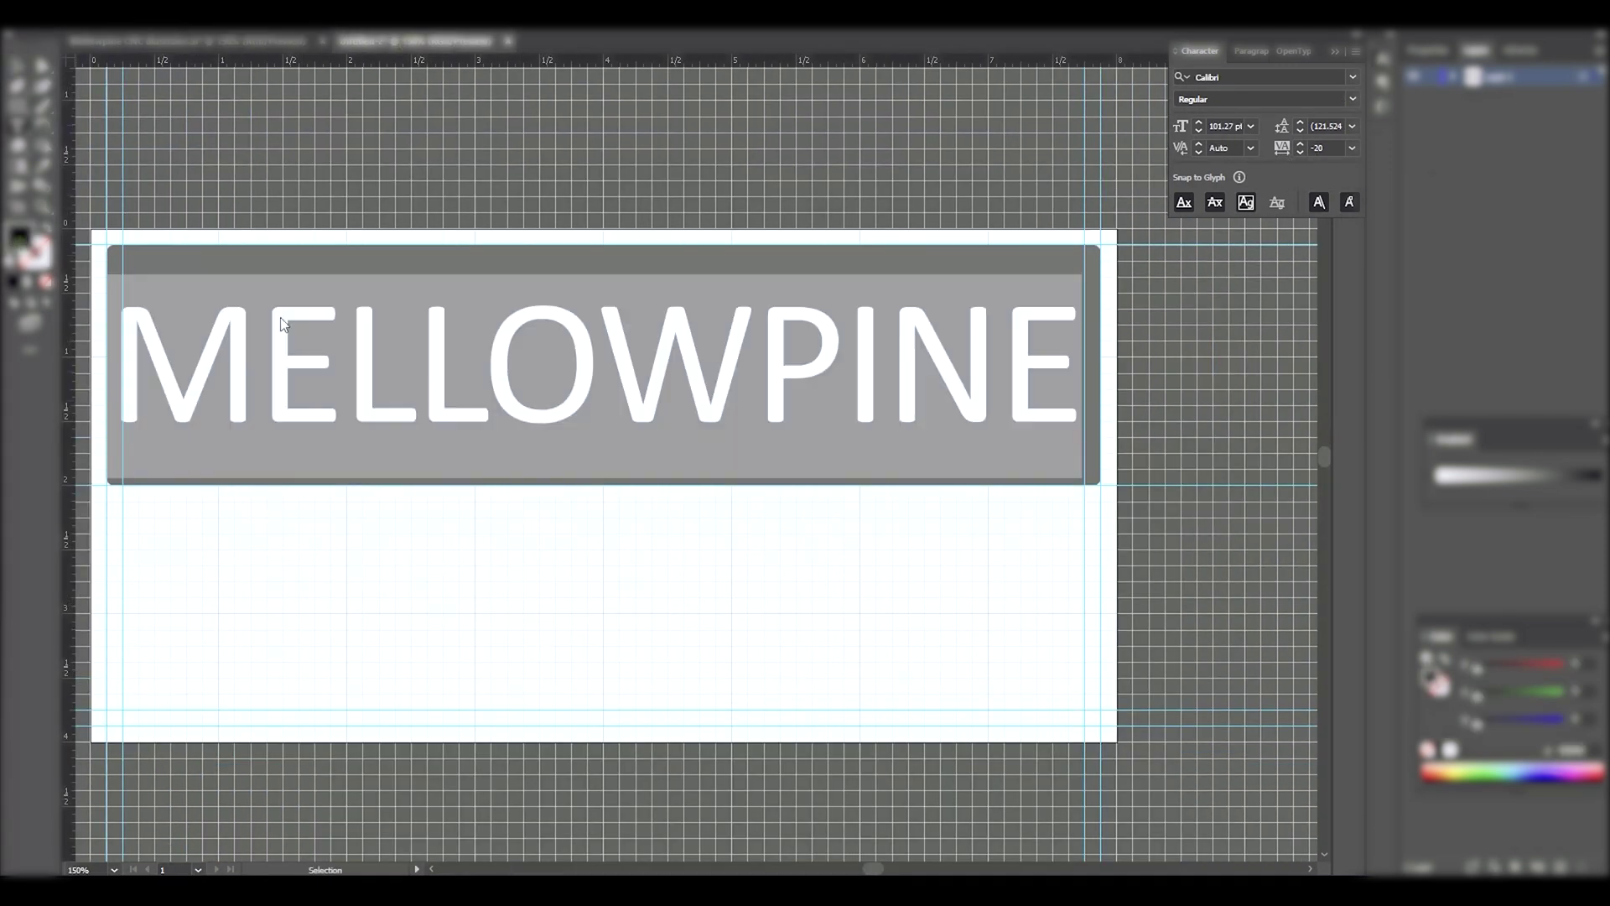
double_click(20, 238)
key(Return)
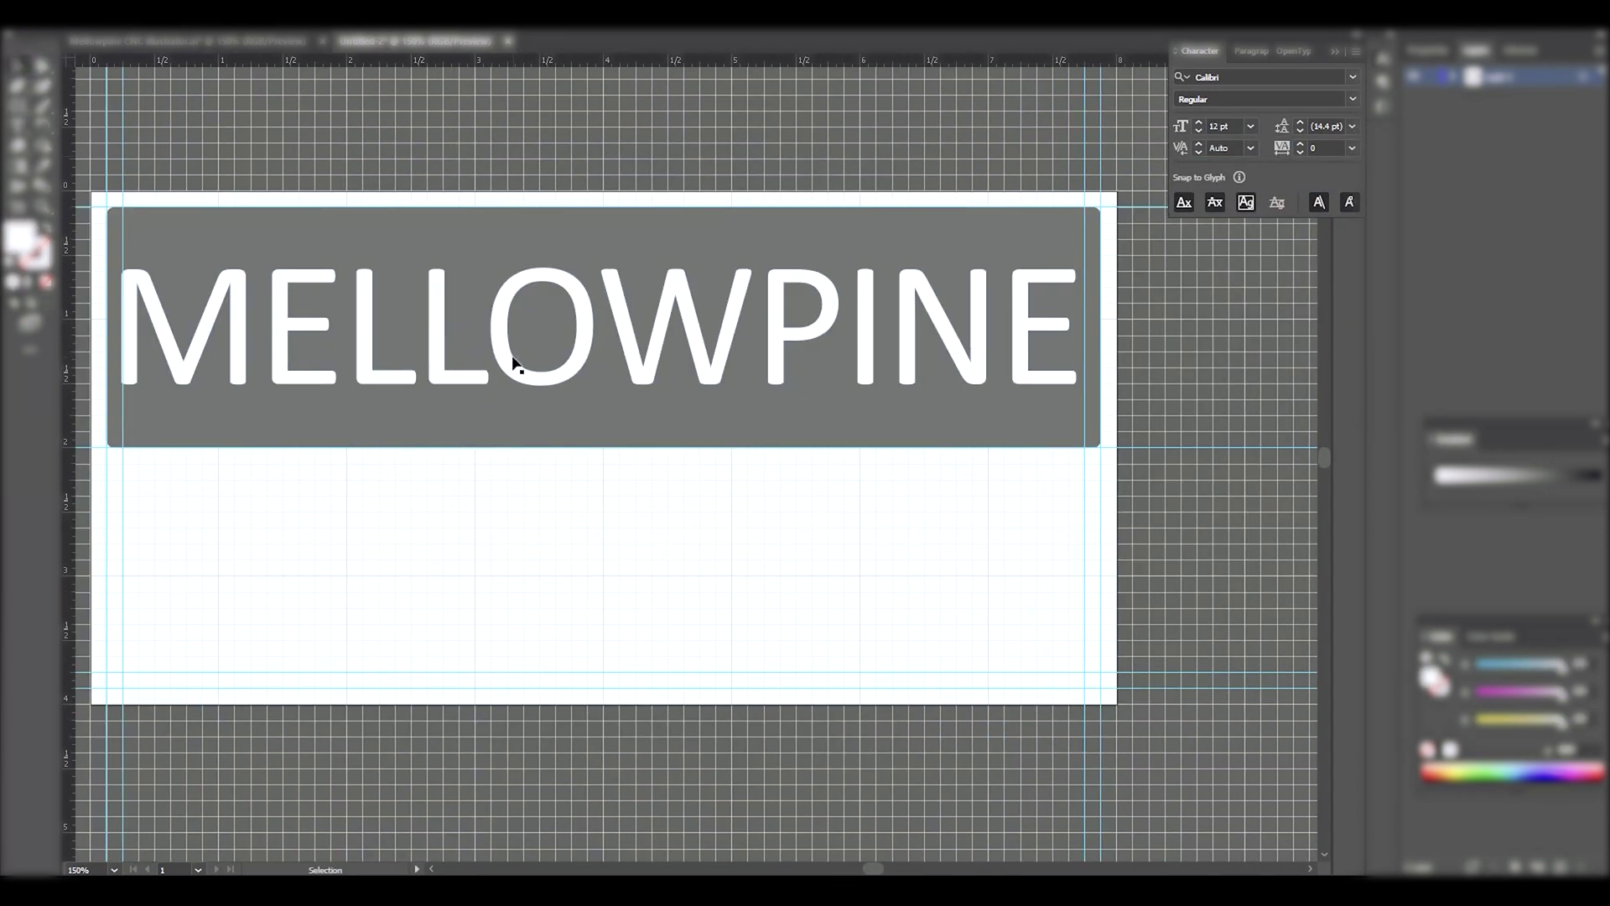
mouse_move(514, 363)
mouse_down()
mouse_move(487, 347)
mouse_move(502, 347)
mouse_up()
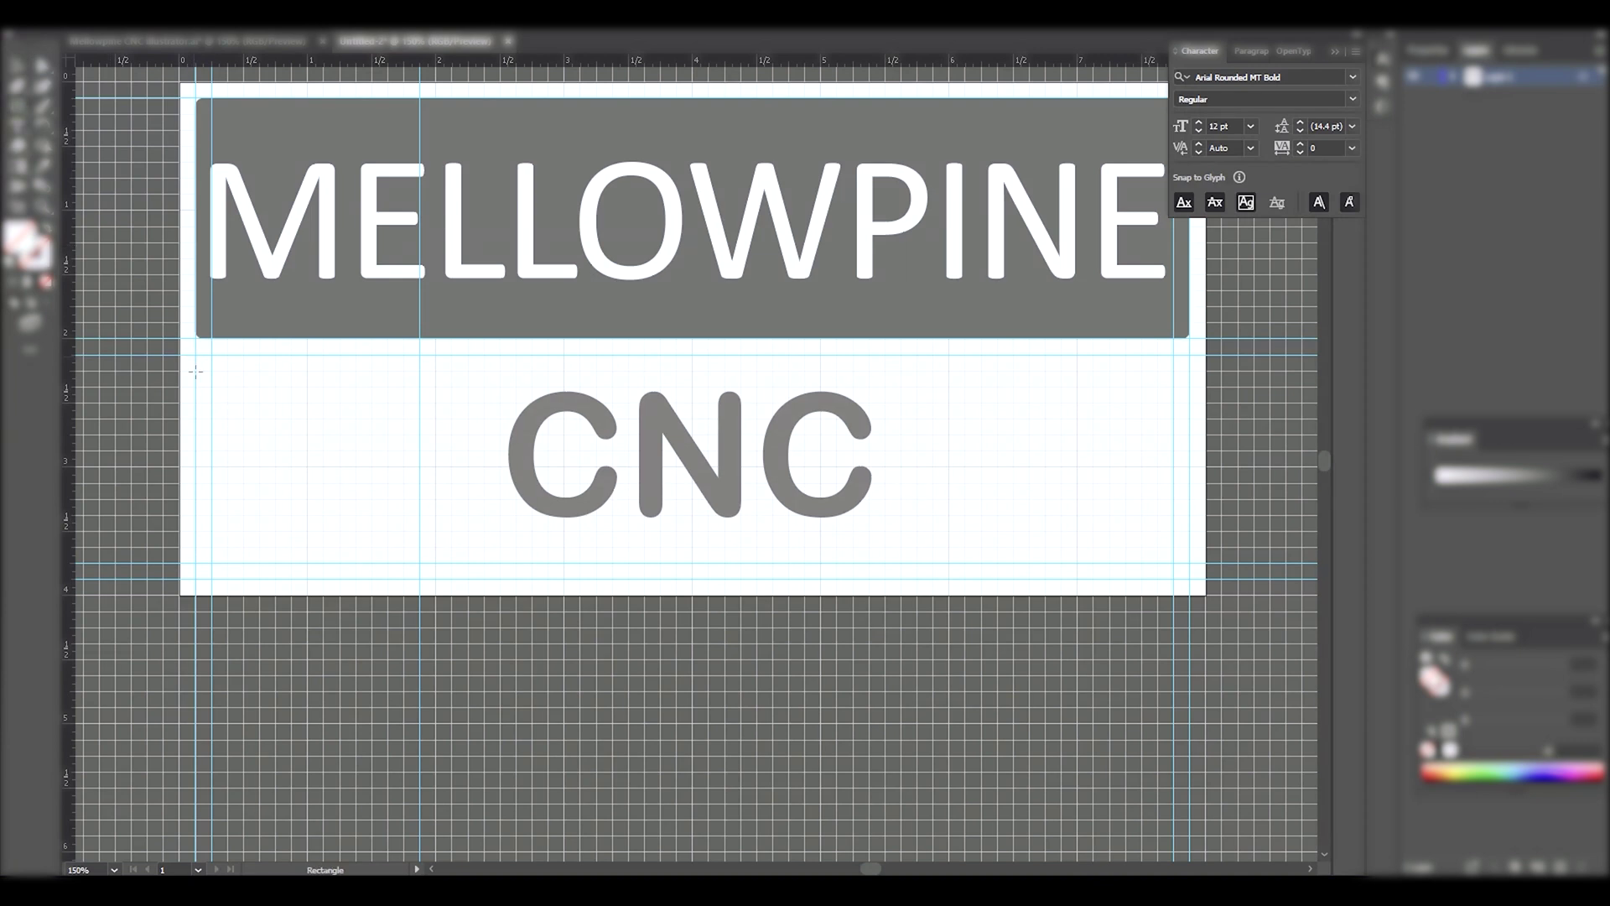
- Draw a dark vertical bar on the left guide and a horizontal copy along the bottom guide
mouse_move(195, 354)
mouse_down()
mouse_move(212, 579)
mouse_move(370, 559)
mouse_up()
double_click(20, 238)
click(1478, 202)
key(ctrl+z)
key(ctrl+z)
key(ctrl+z)
key(ctrl+z)
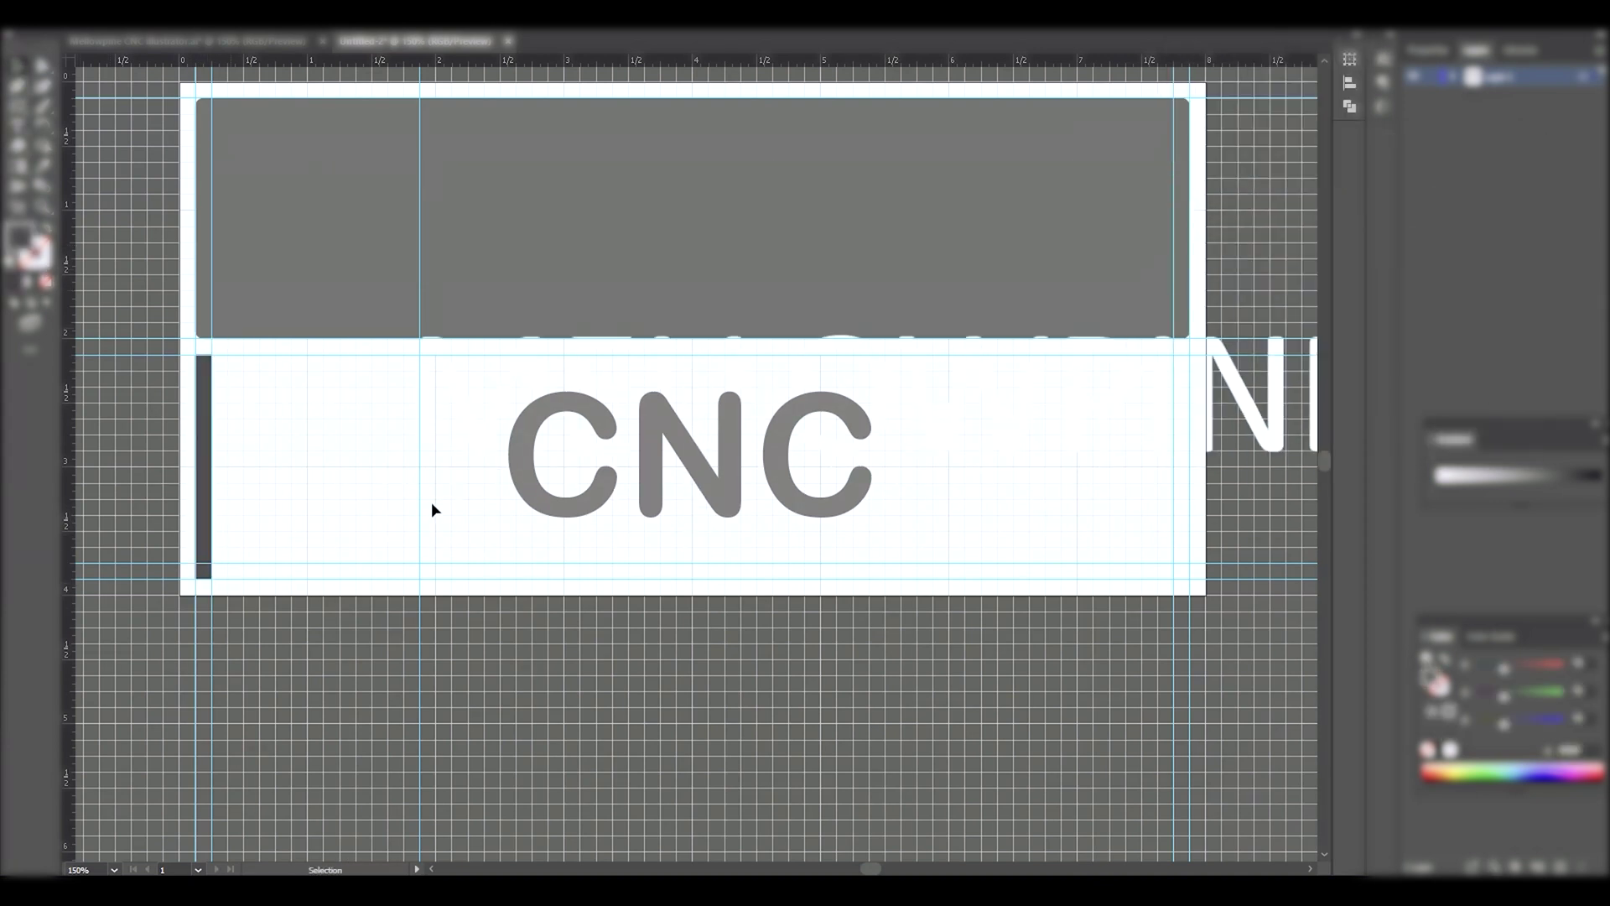
key(ctrl+shift+z)
key(ctrl+shift+z)
key(ctrl+shift+z)
alt+drag(212, 355, 493, 478)
drag(312, 475, 367, 578)
click(259, 438)
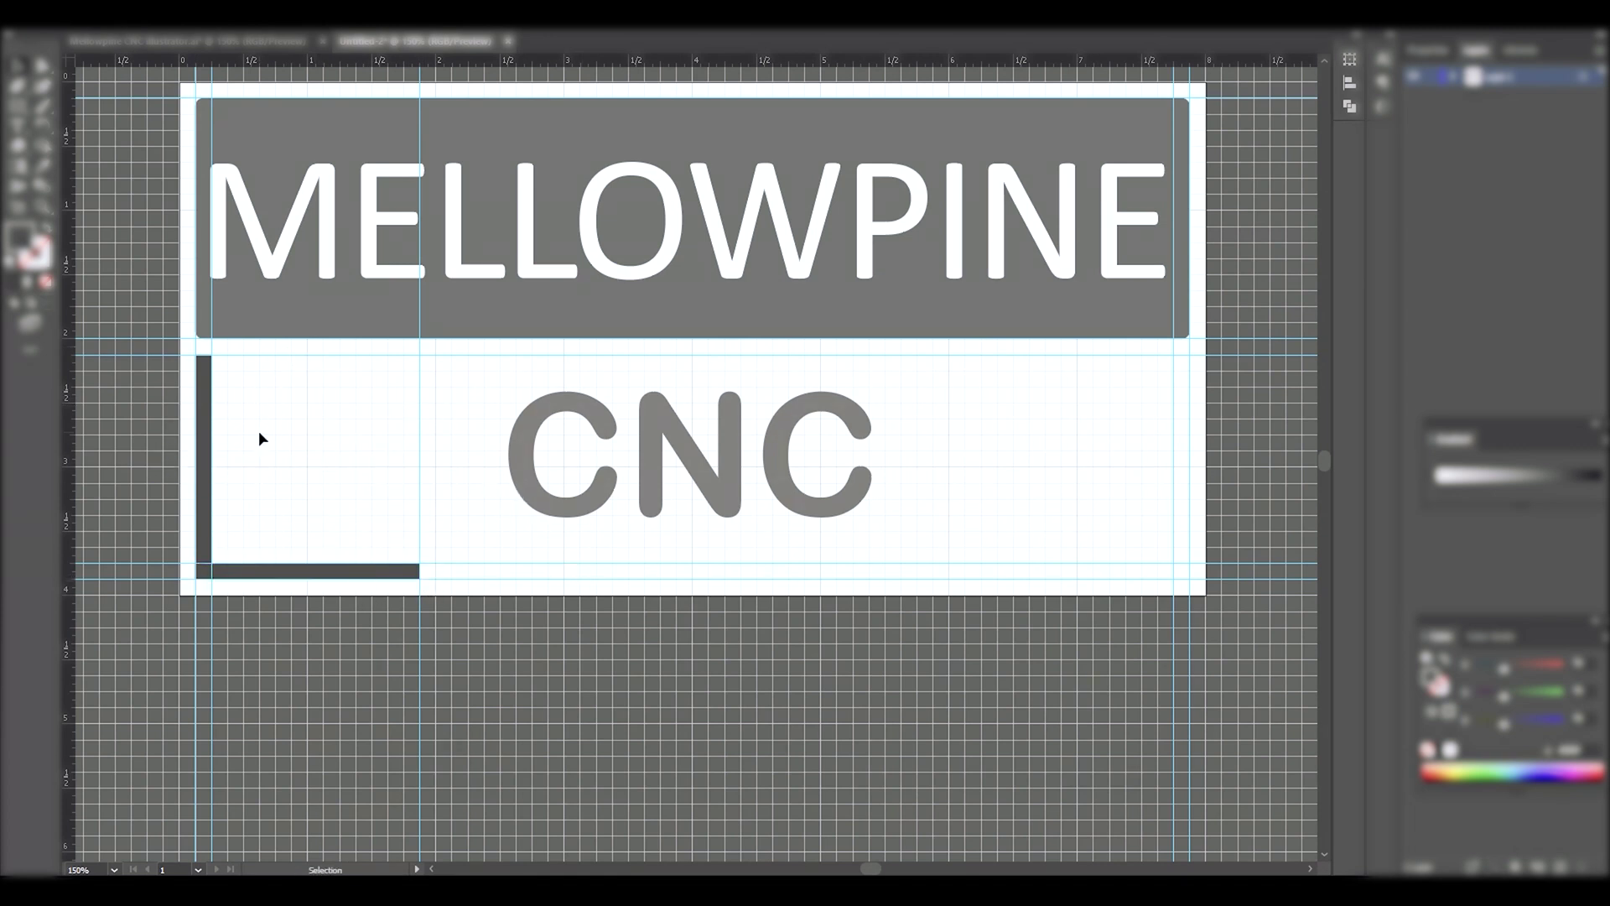
- Round the top corners of the vertical bar with the live-corner widget
click(209, 370)
key(ctrl+plus)
key(ctrl+plus)
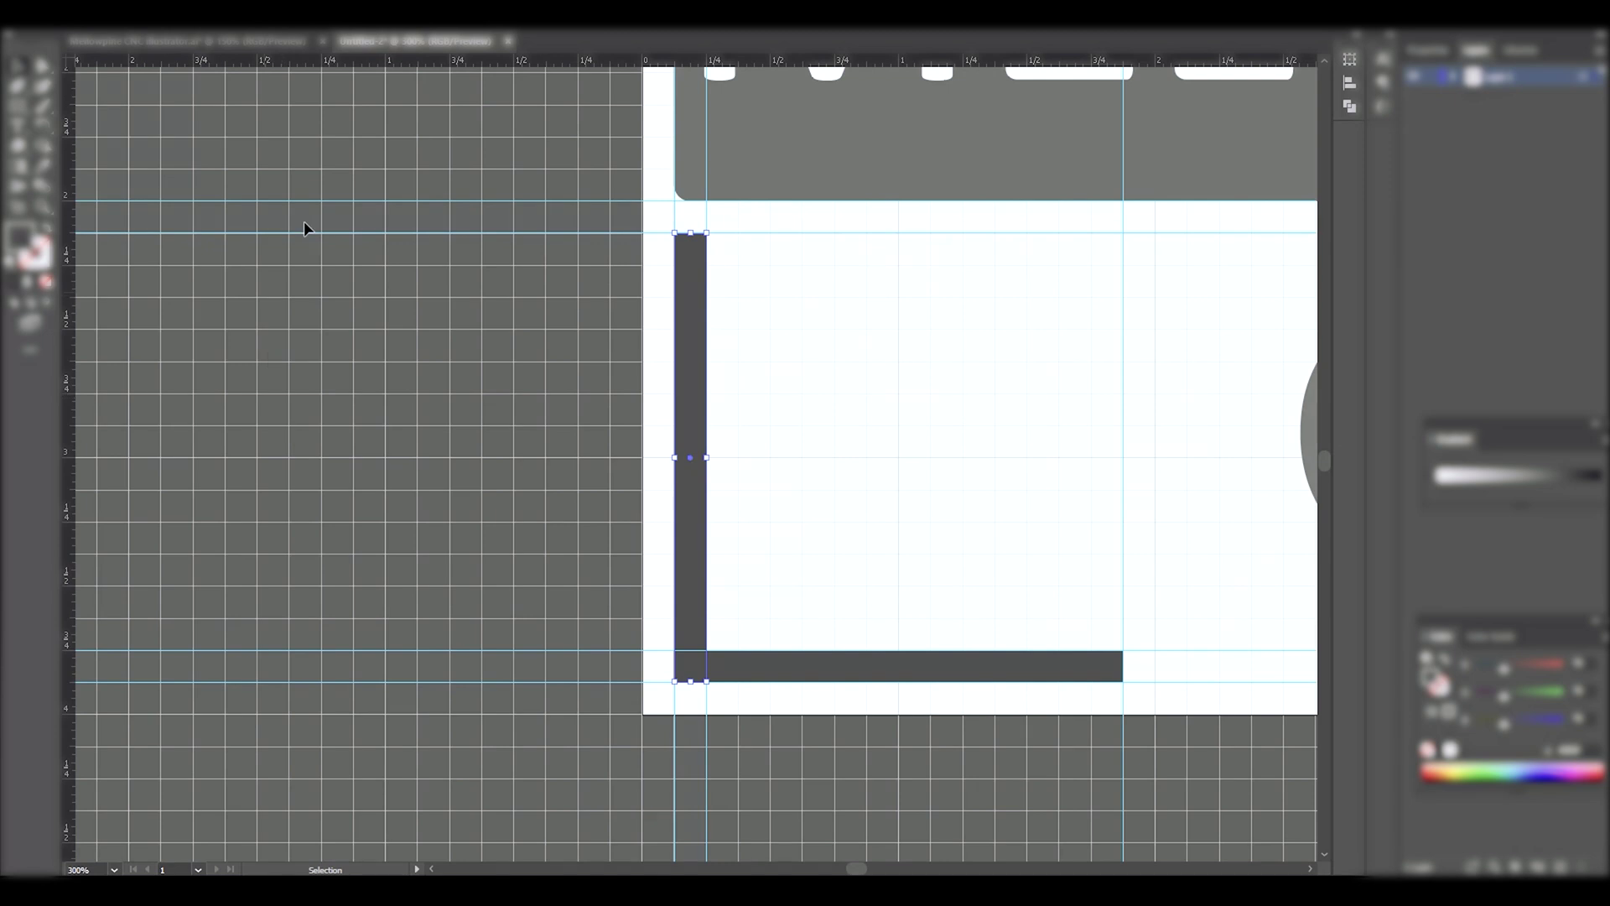
key(ctrl+plus)
key(ctrl+plus)
key(ctrl+plus)
scroll(637, 251, up, 5)
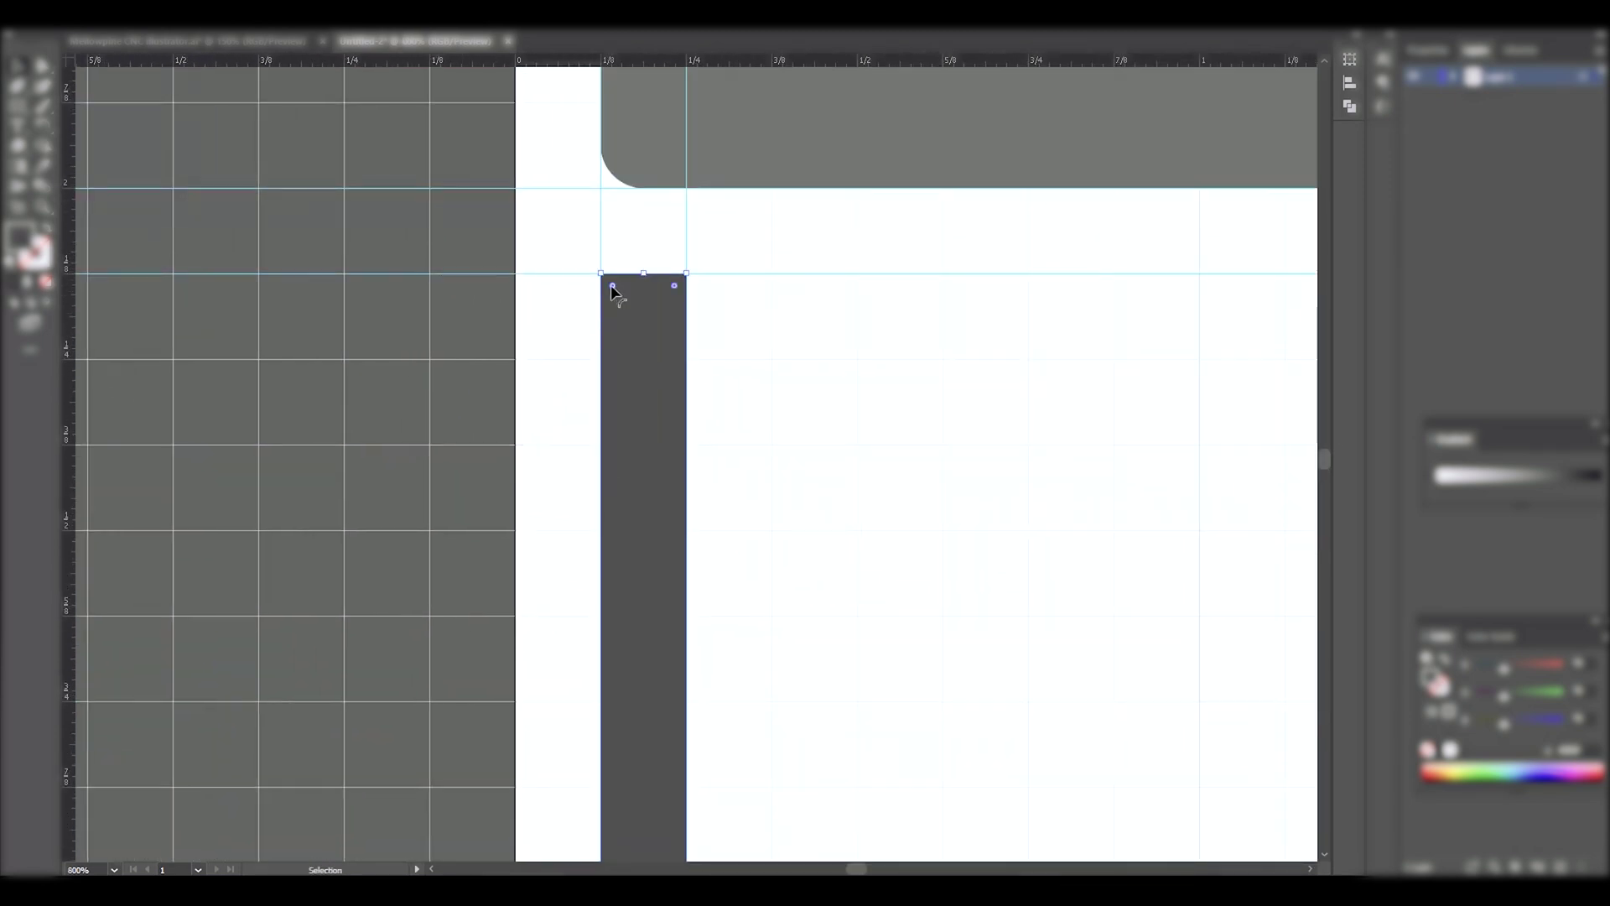
drag(614, 286, 635, 312)
scroll(638, 293, down, 10)
scroll(638, 293, right, 10)
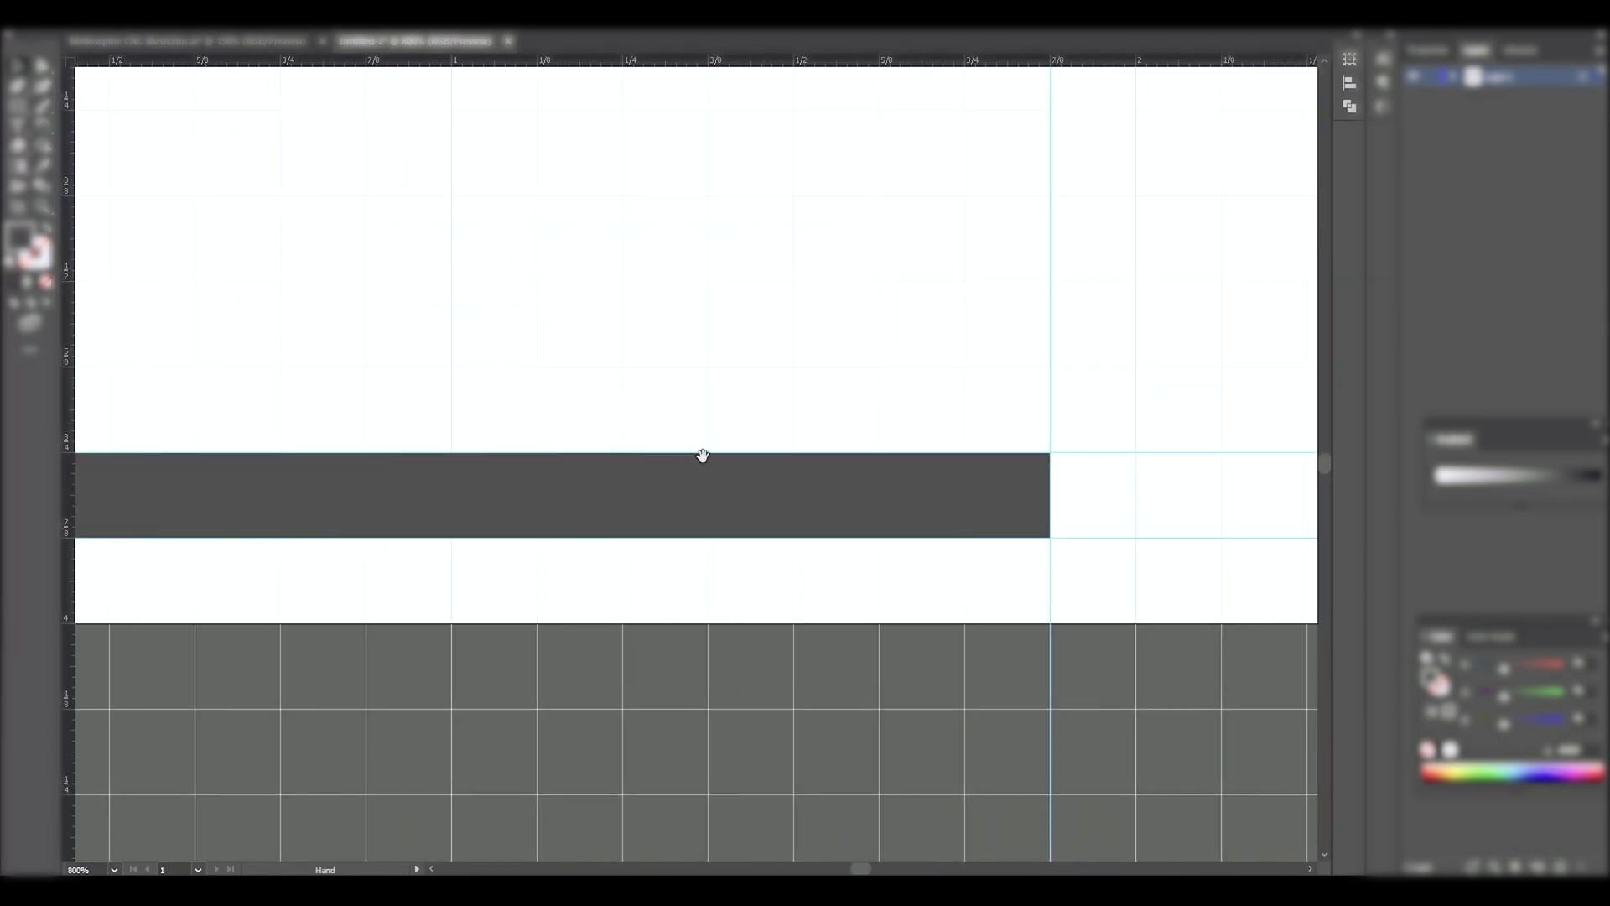
drag(889, 513, 856, 481)
key(a)
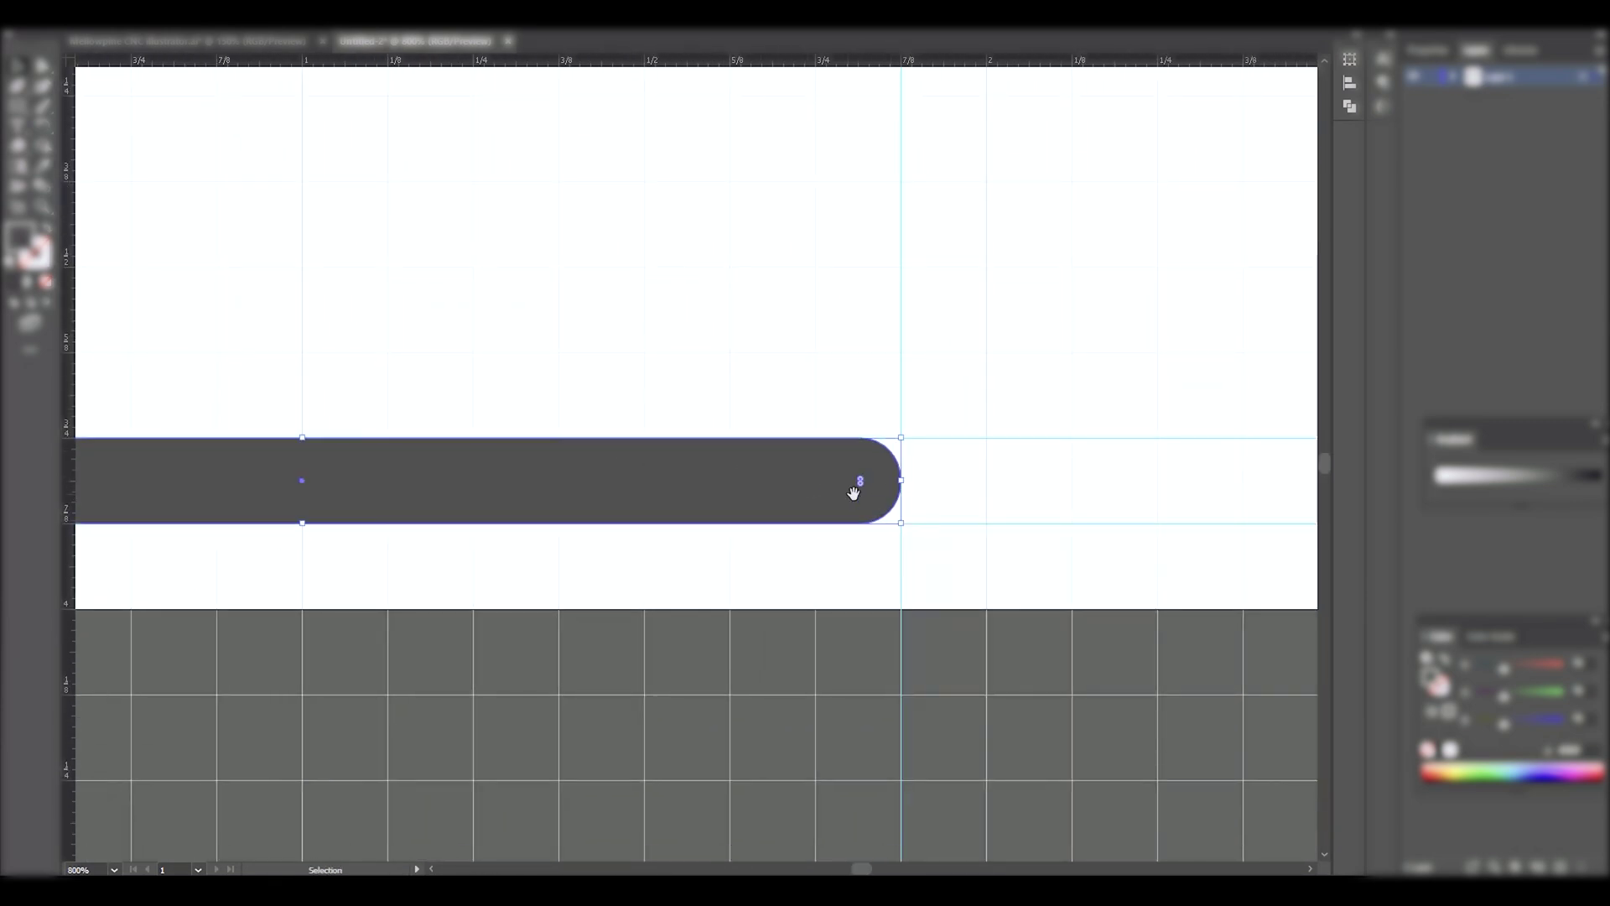
scroll(856, 363, right, 10)
scroll(678, 481, up, 3)
alt+scroll(678, 481, down, 5)
scroll(1003, 395, right, 10)
scroll(1003, 395, up, 3)
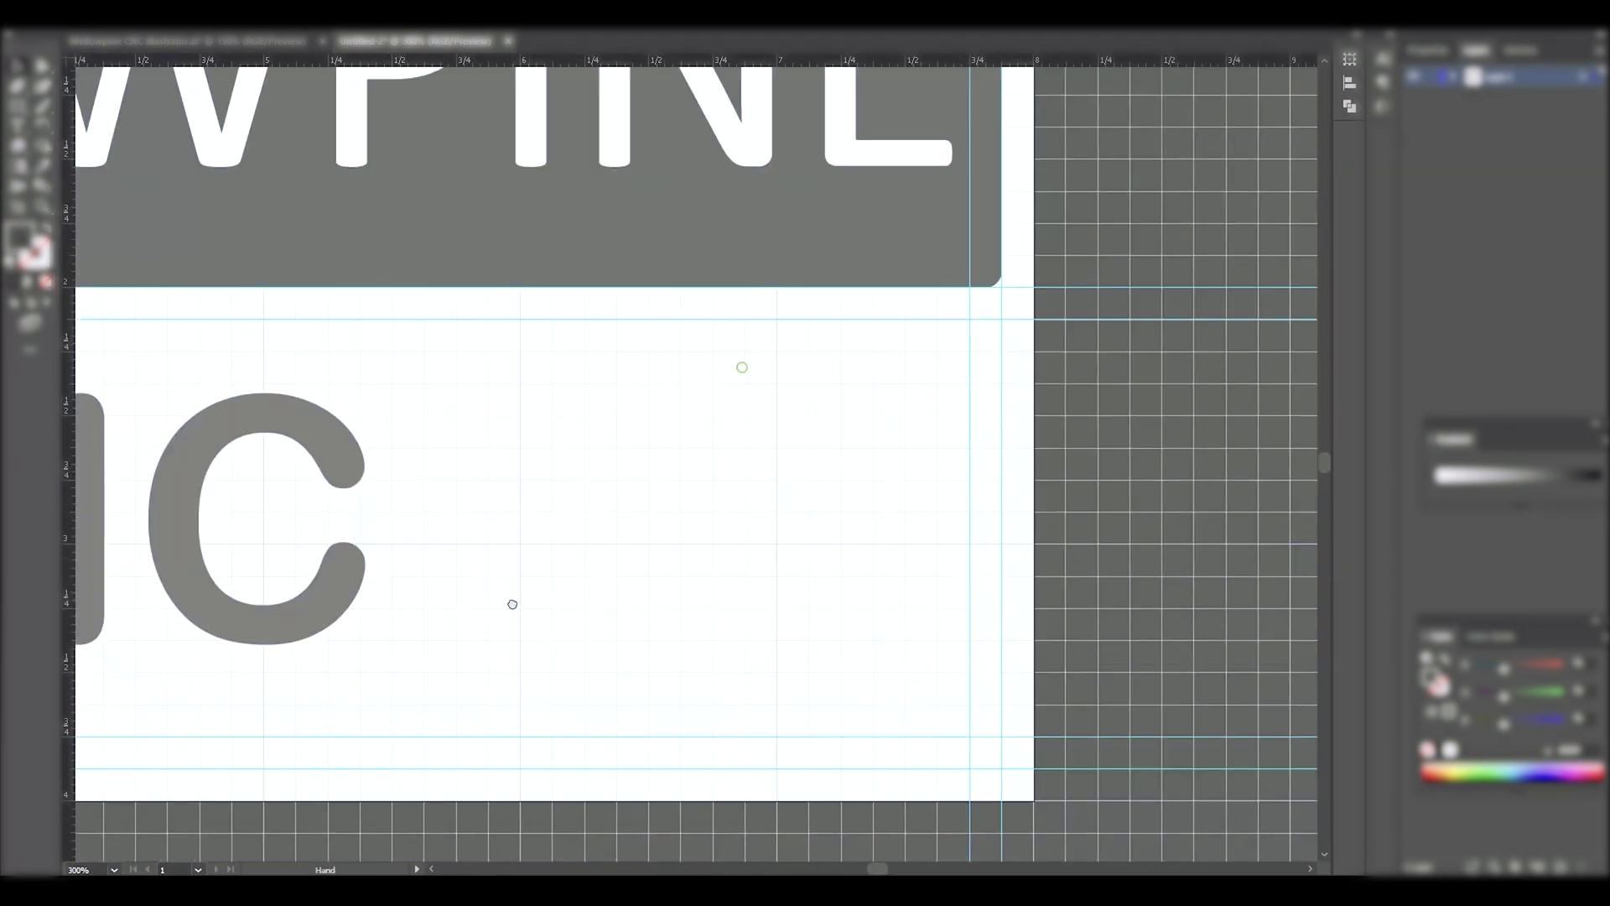
scroll(741, 363, left, 2)
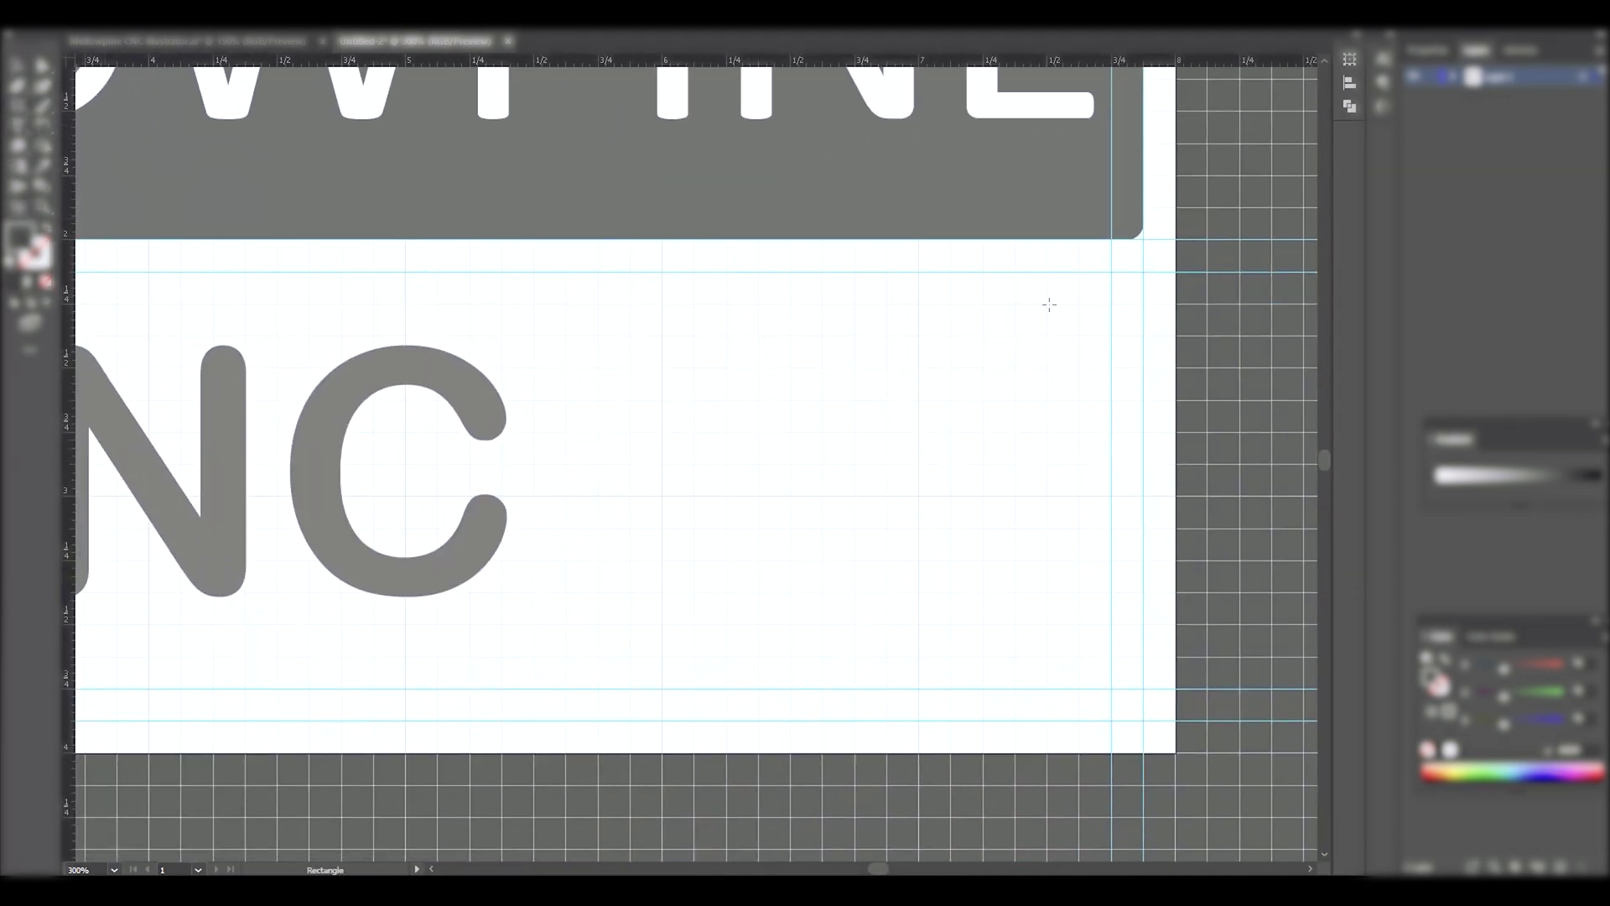
- Build an L-shaped corner bracket at the lower right from a tall bar and a rotated copy
drag(1151, 670, 1111, 720)
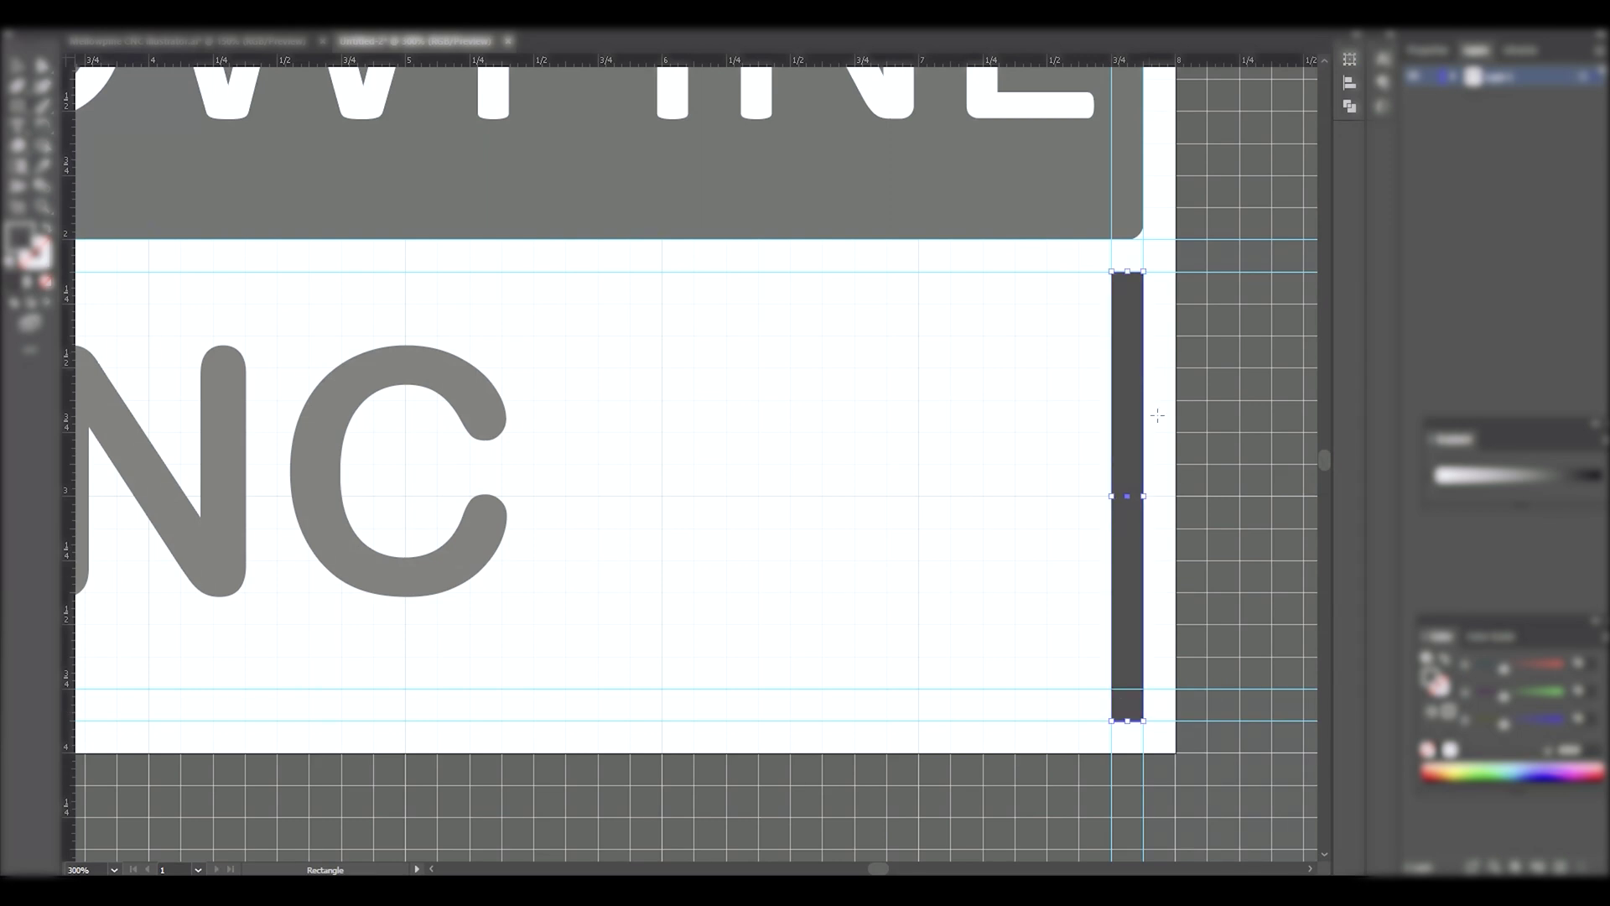
key(m)
drag(680, 239, 713, 688)
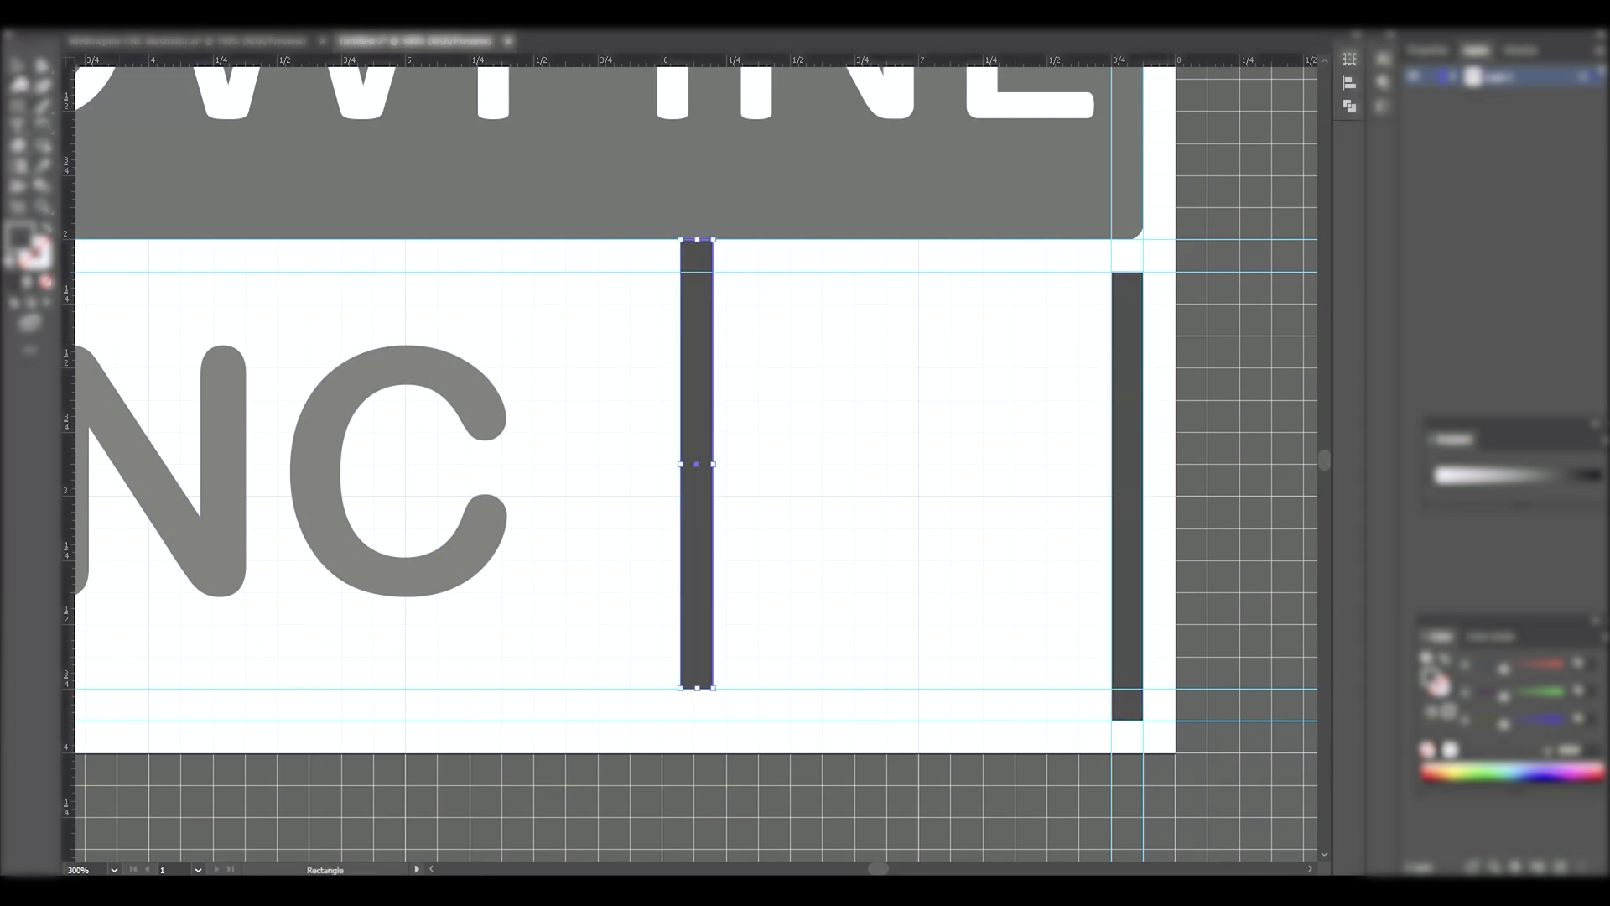
key(v)
drag(676, 306, 1107, 337)
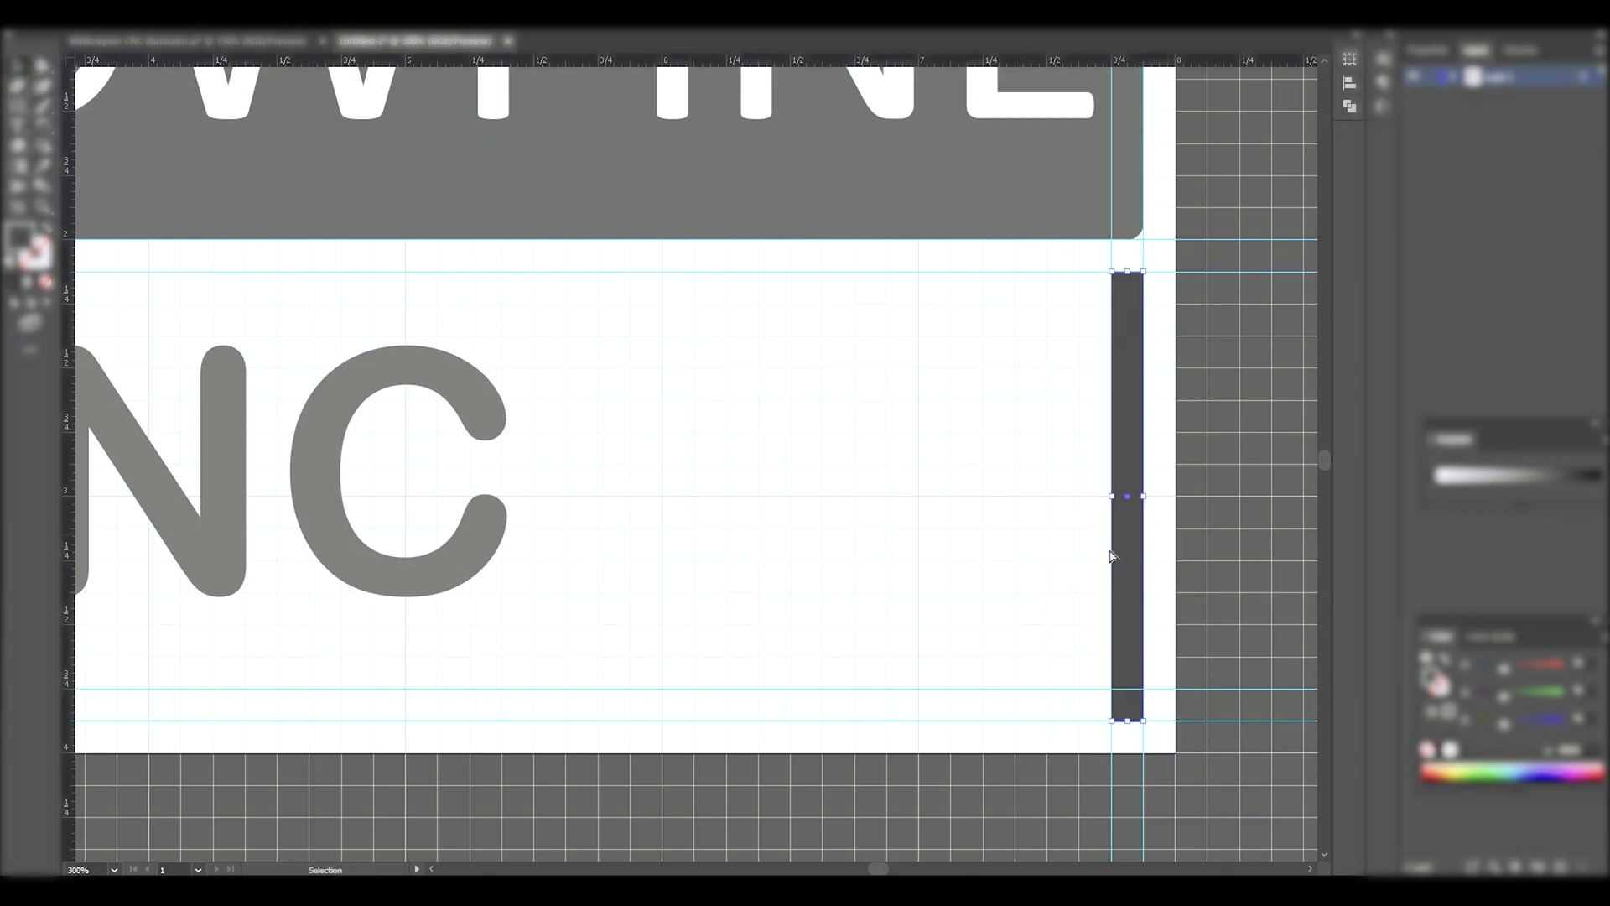
drag(1138, 267, 802, 474)
drag(1017, 504, 776, 713)
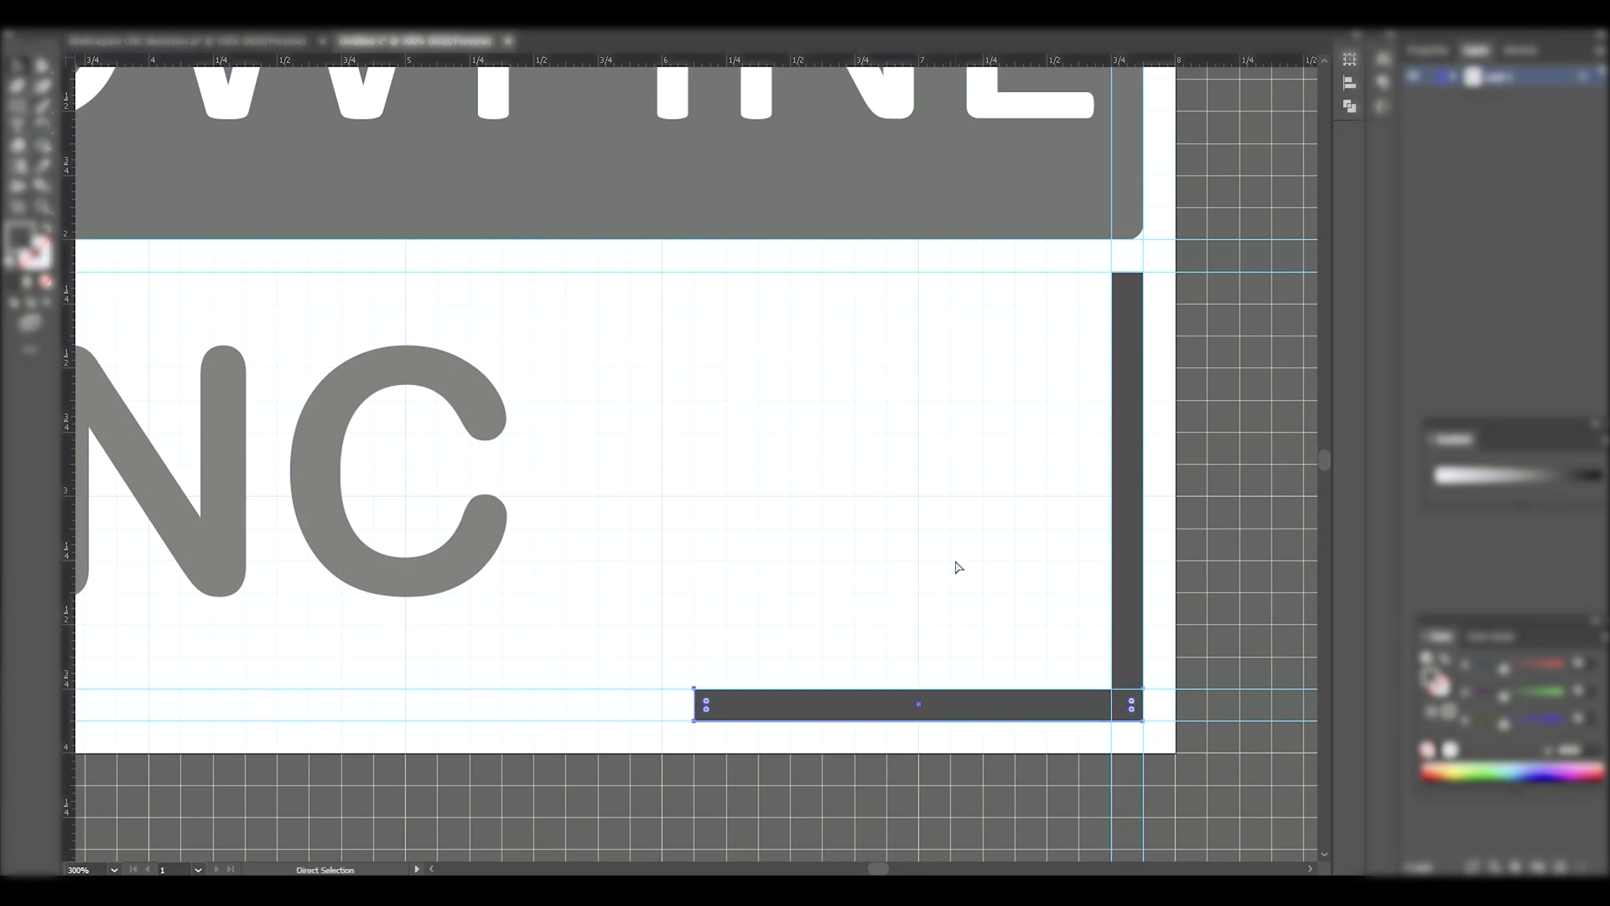
alt+scroll(1101, 223, up, 3)
drag(1101, 224, 925, 707)
alt+scroll(924, 707, up, 2)
scroll(774, 460, up, 10)
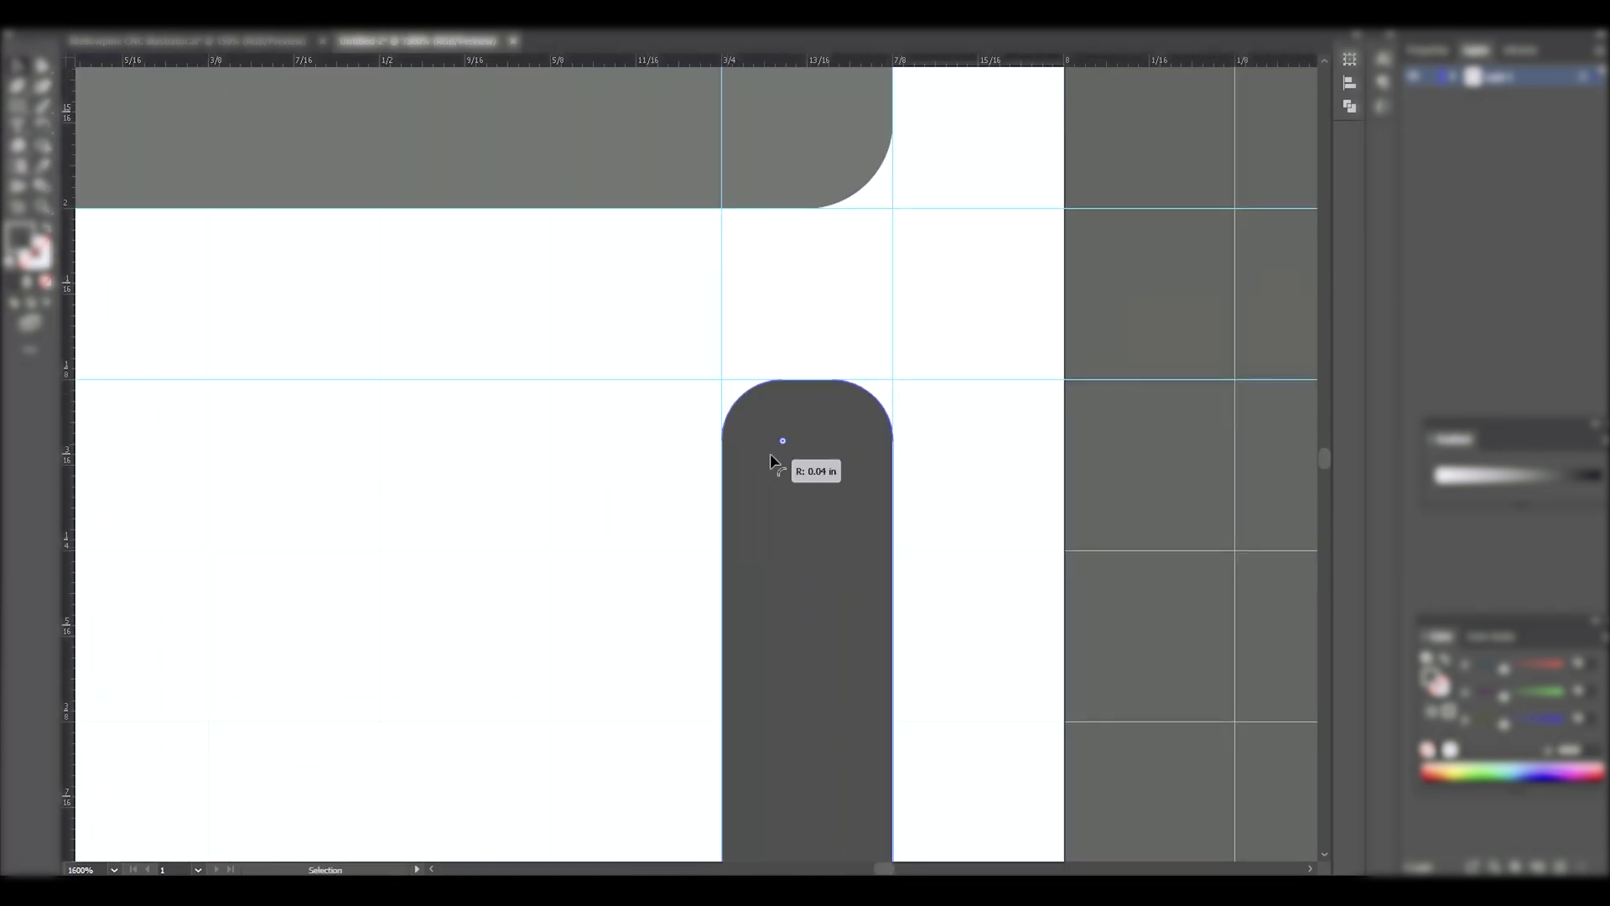
scroll(1115, 550, down, 15)
ctrl+scroll(488, 448, left, 5)
alt+scroll(488, 442, down, 8)
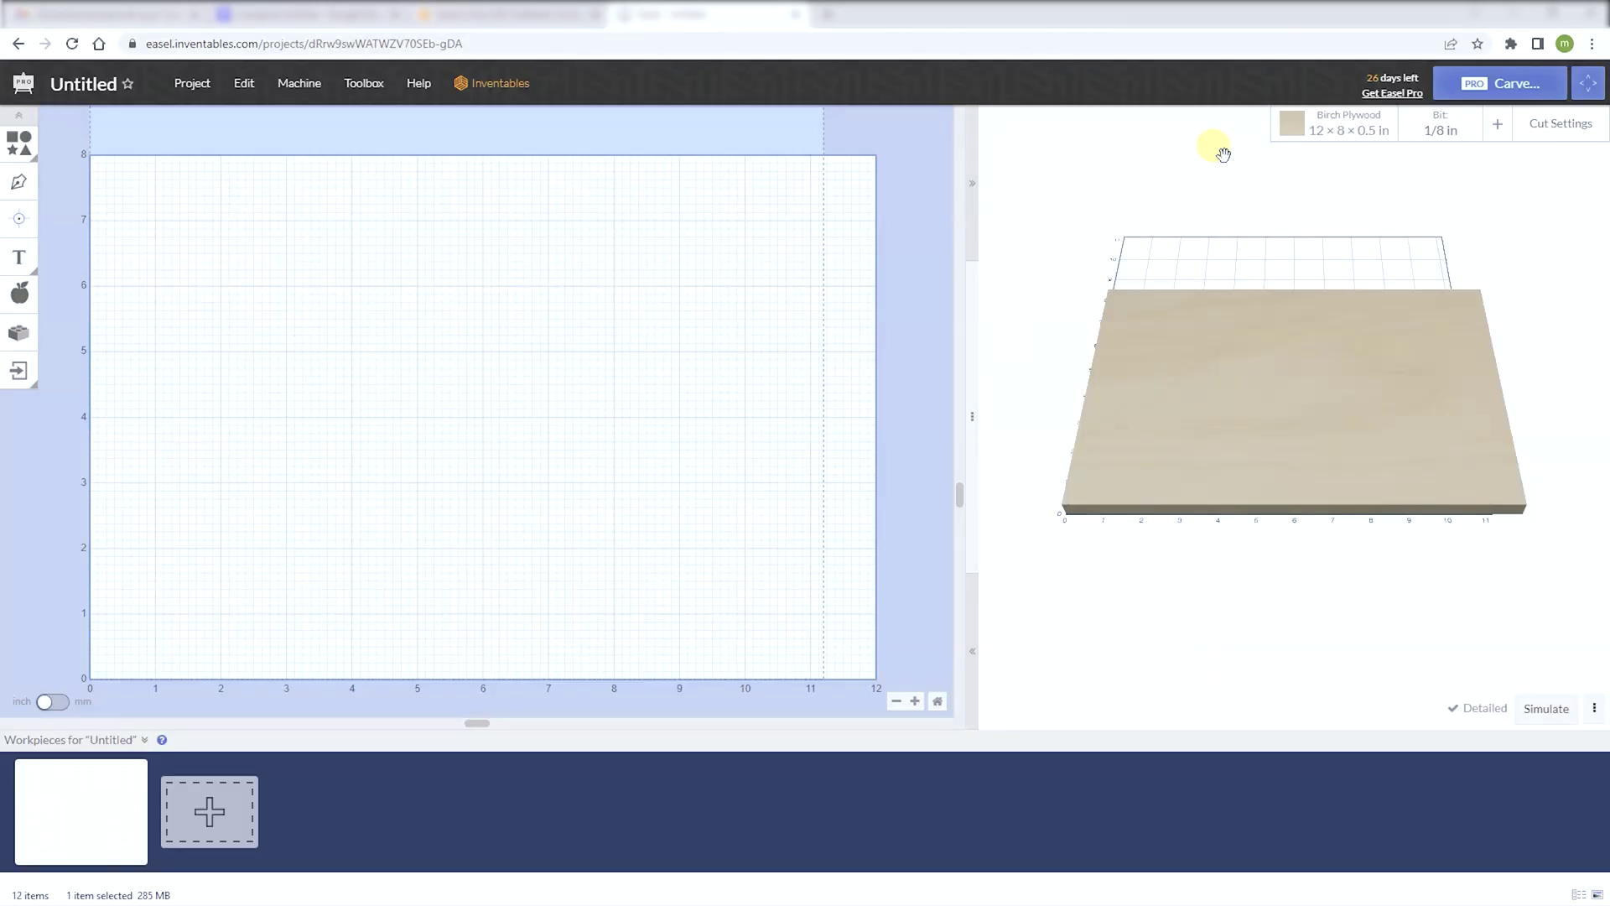
- Switch the stock material to Pine and narrow the board to 4 × 8 × 0.5 in
click(1348, 130)
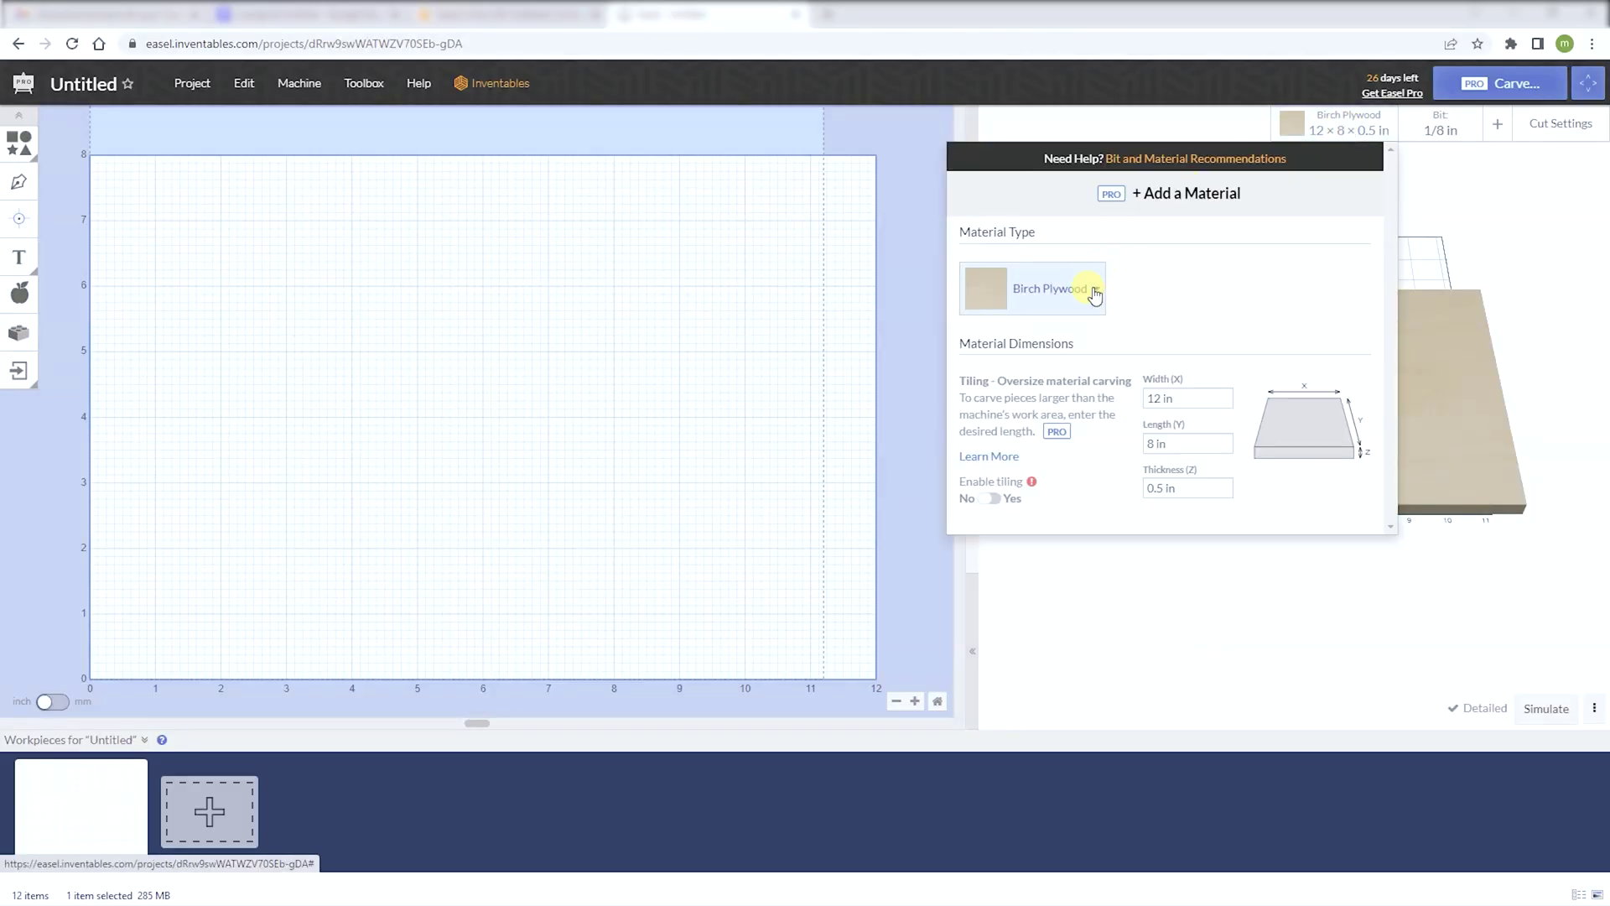
click(1093, 291)
scroll(1076, 424, down, 1)
scroll(1074, 424, down, 2)
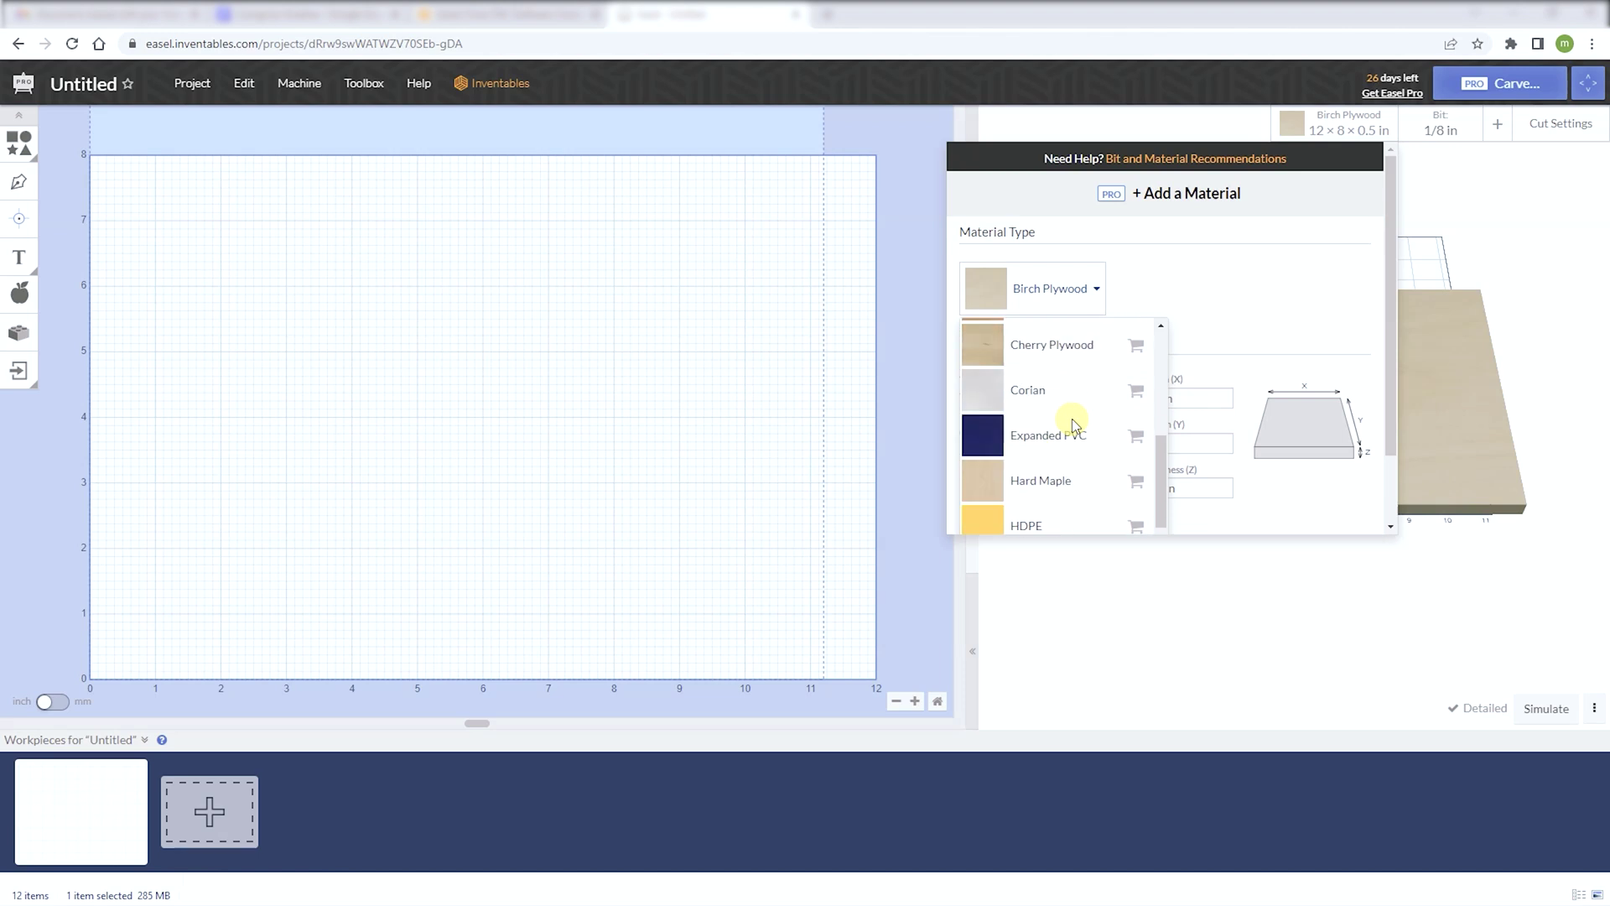
scroll(1072, 424, down, 3)
scroll(1071, 423, down, 2)
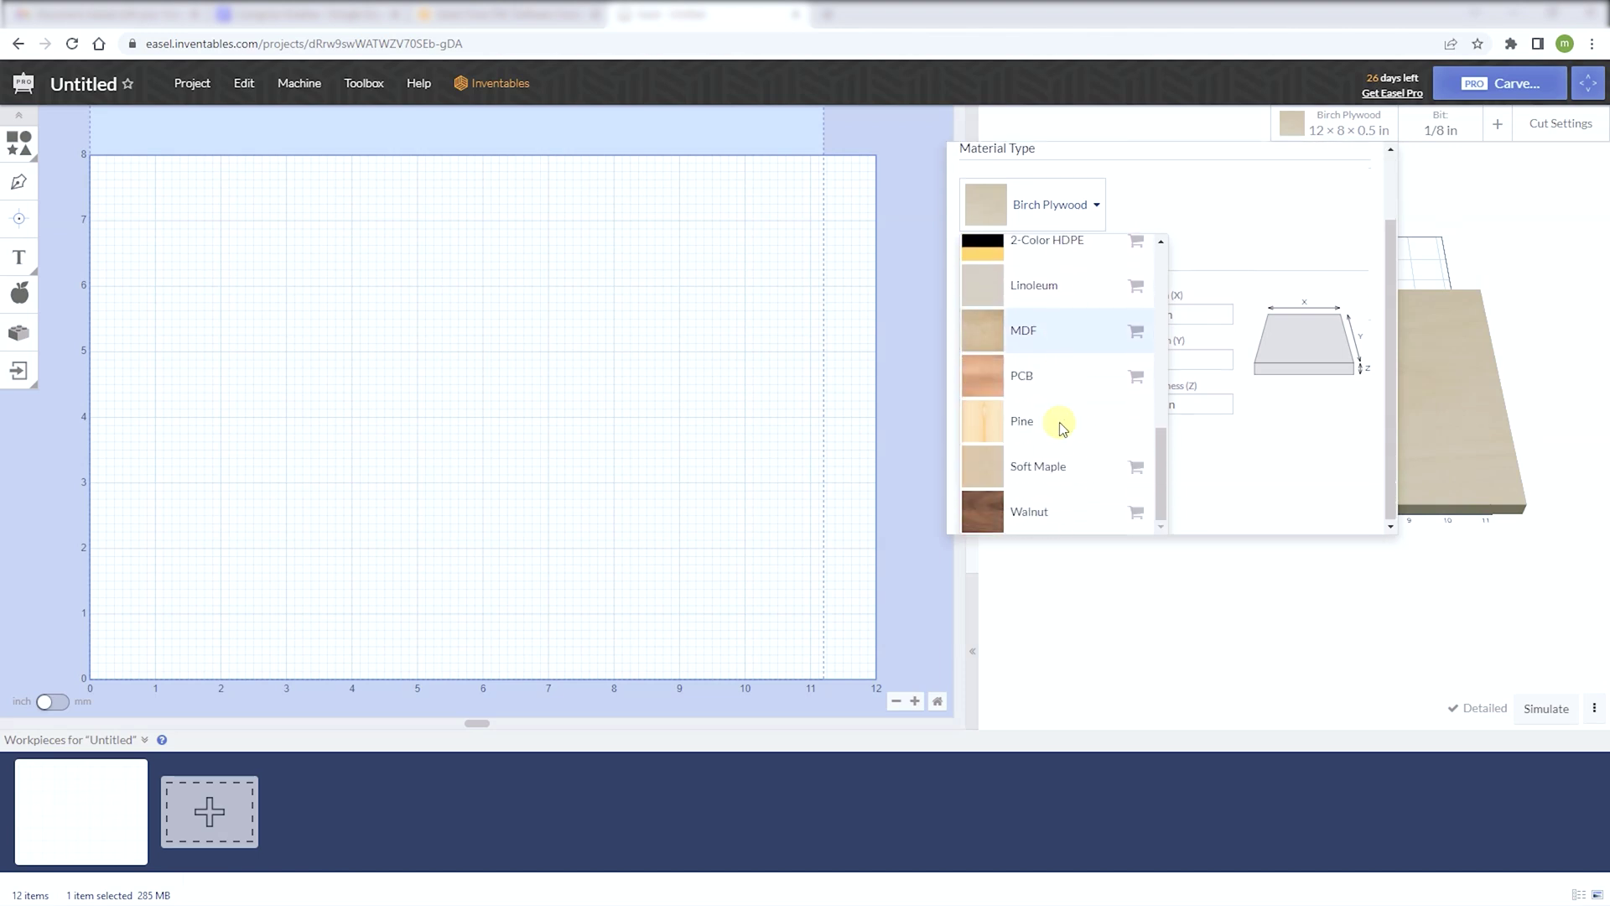
click(1076, 423)
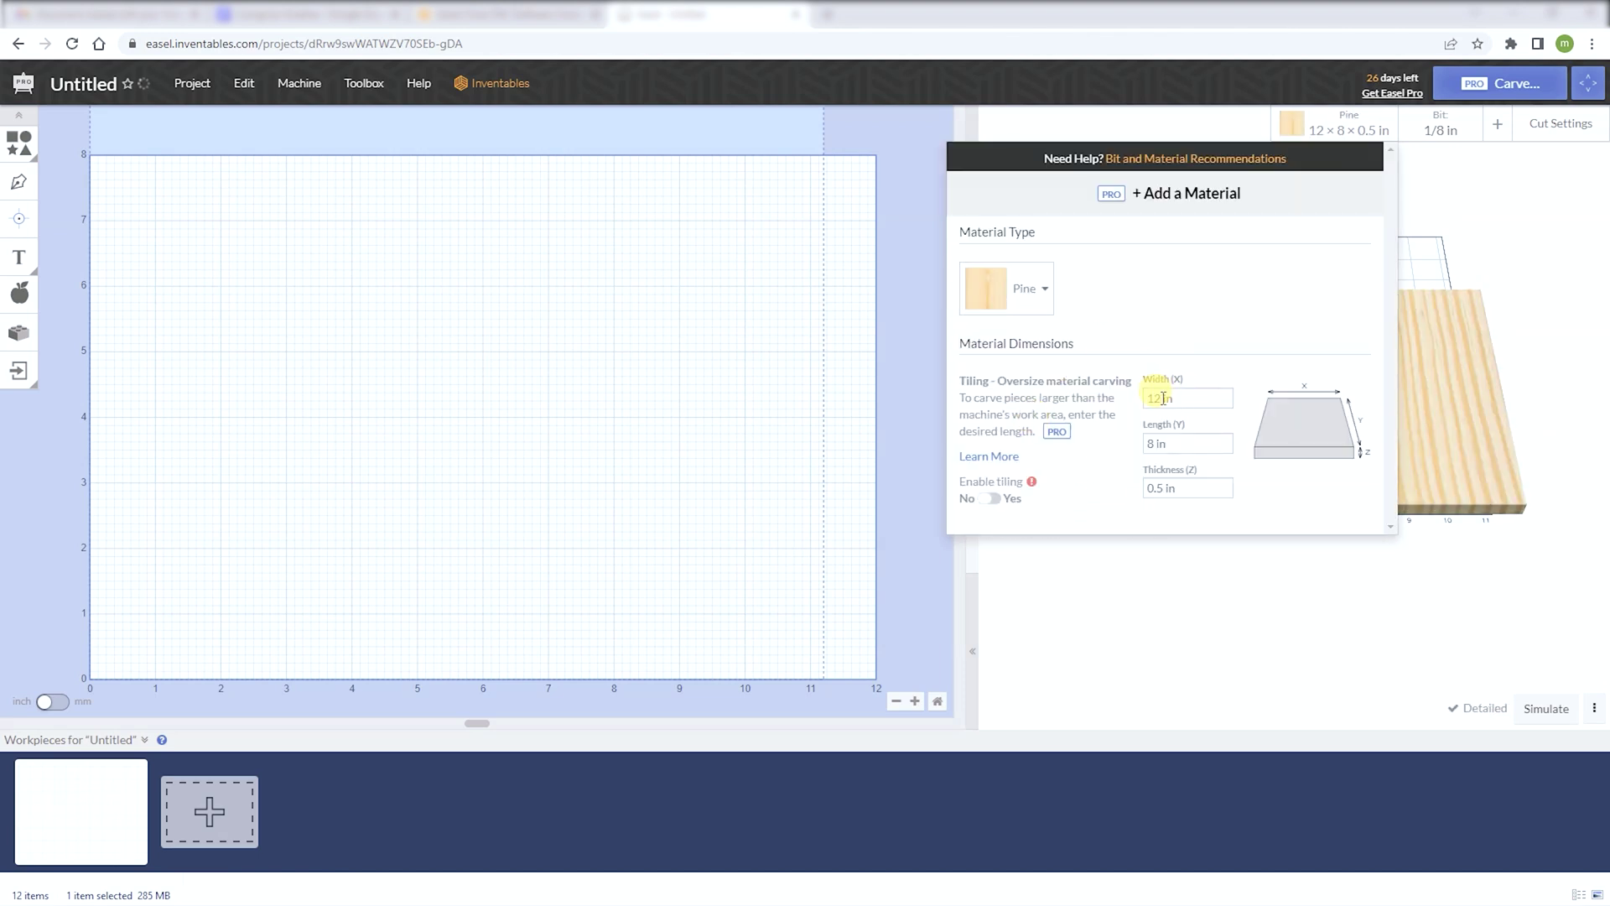
drag(1164, 398, 1138, 404)
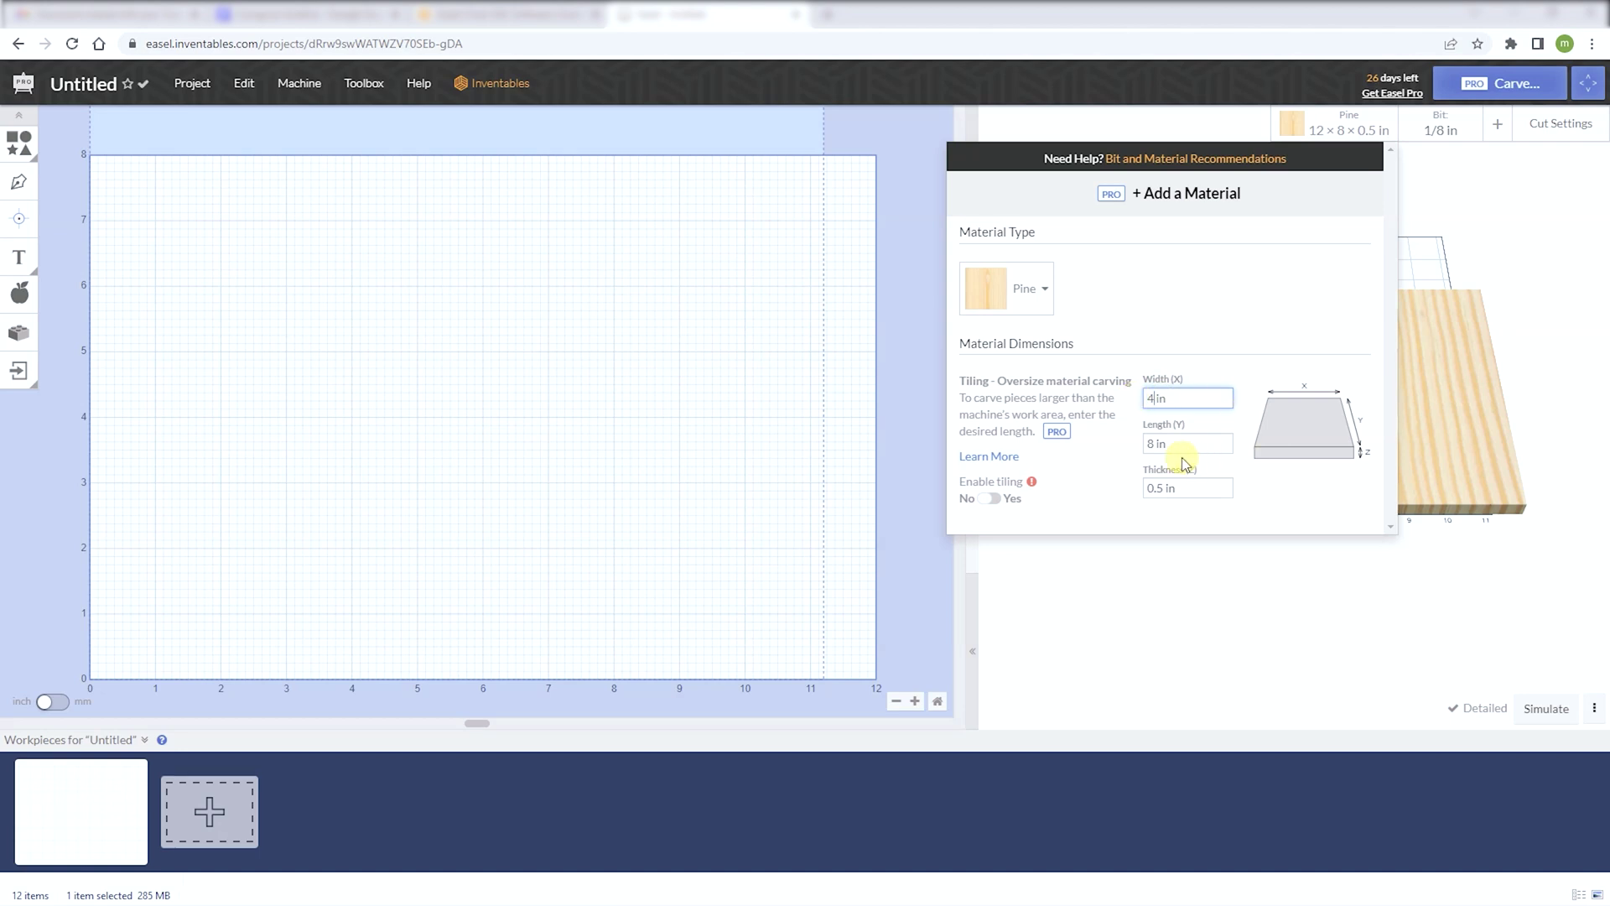
click(1085, 468)
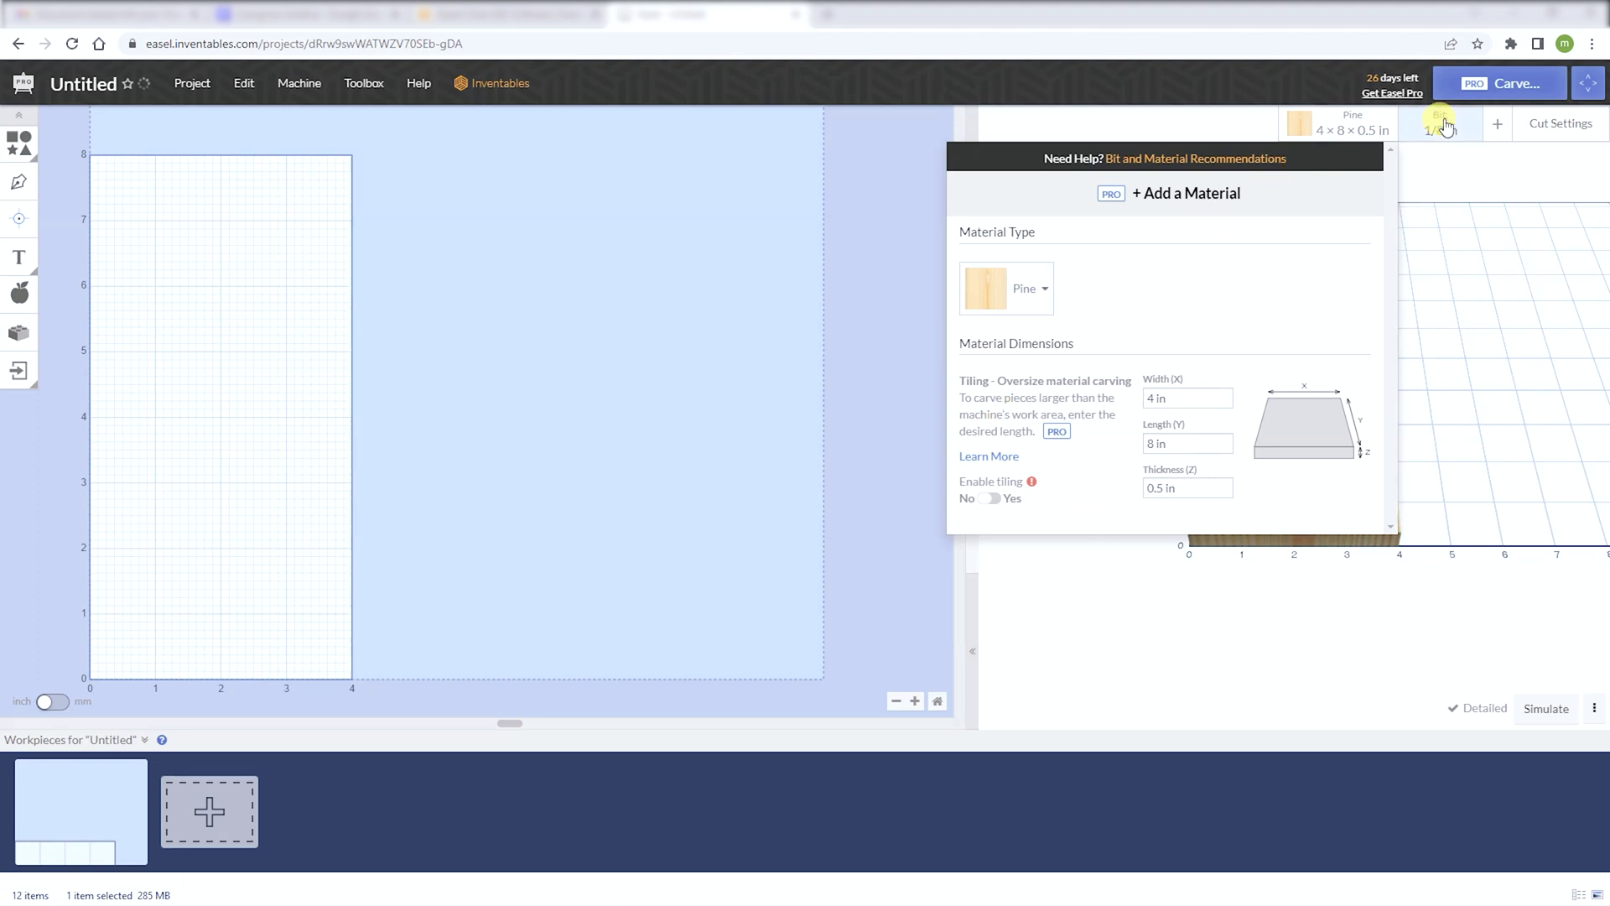
click(1336, 130)
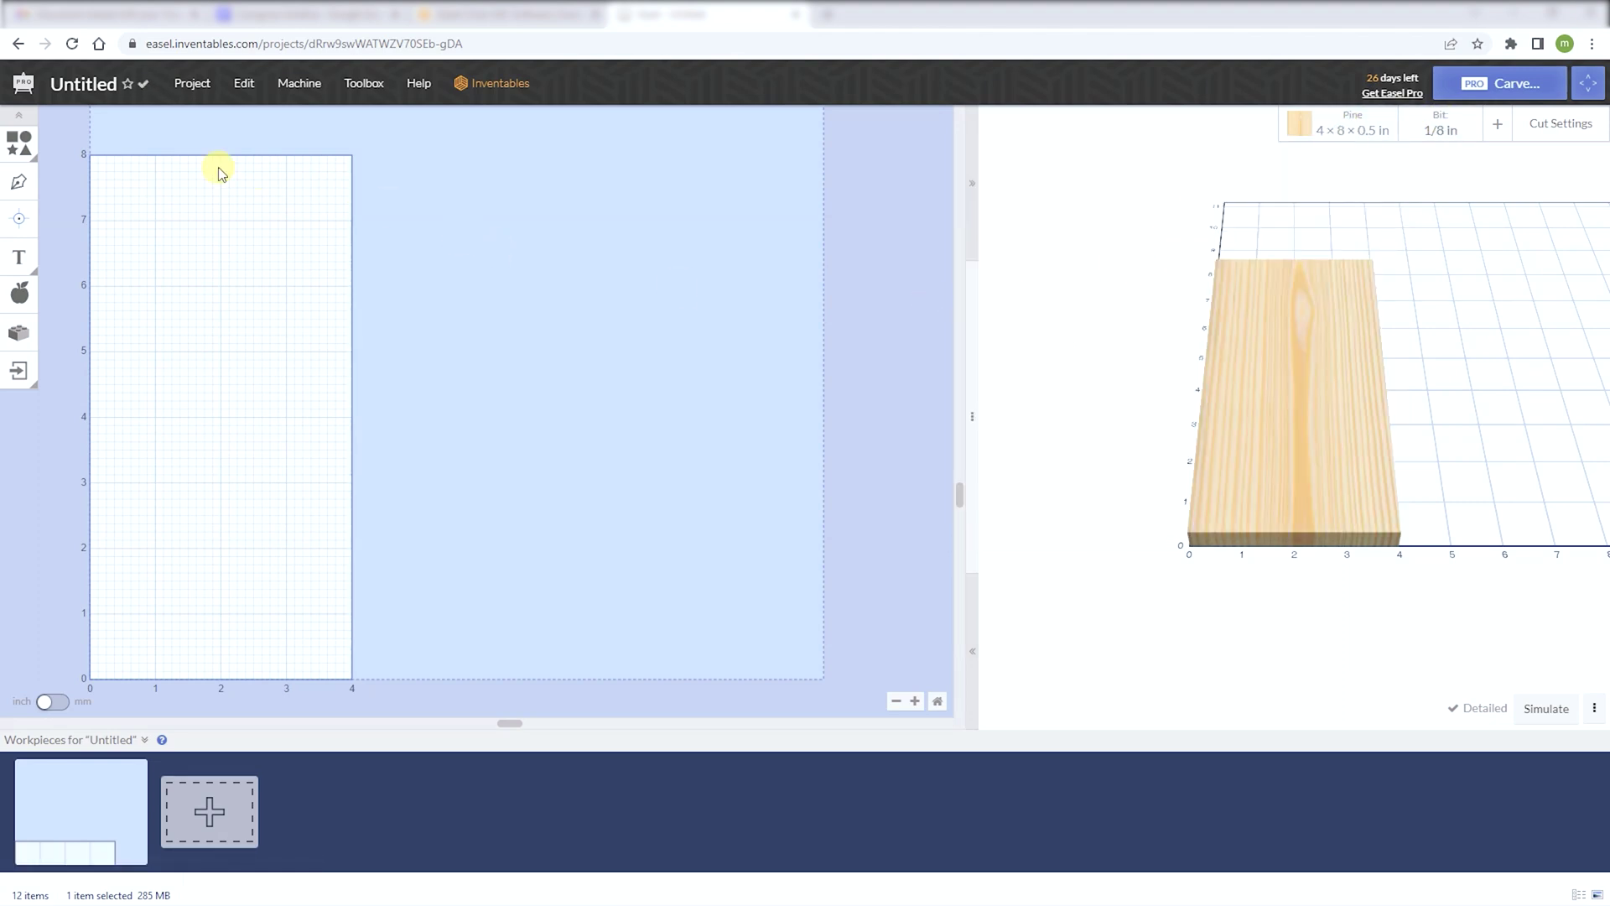
click(193, 83)
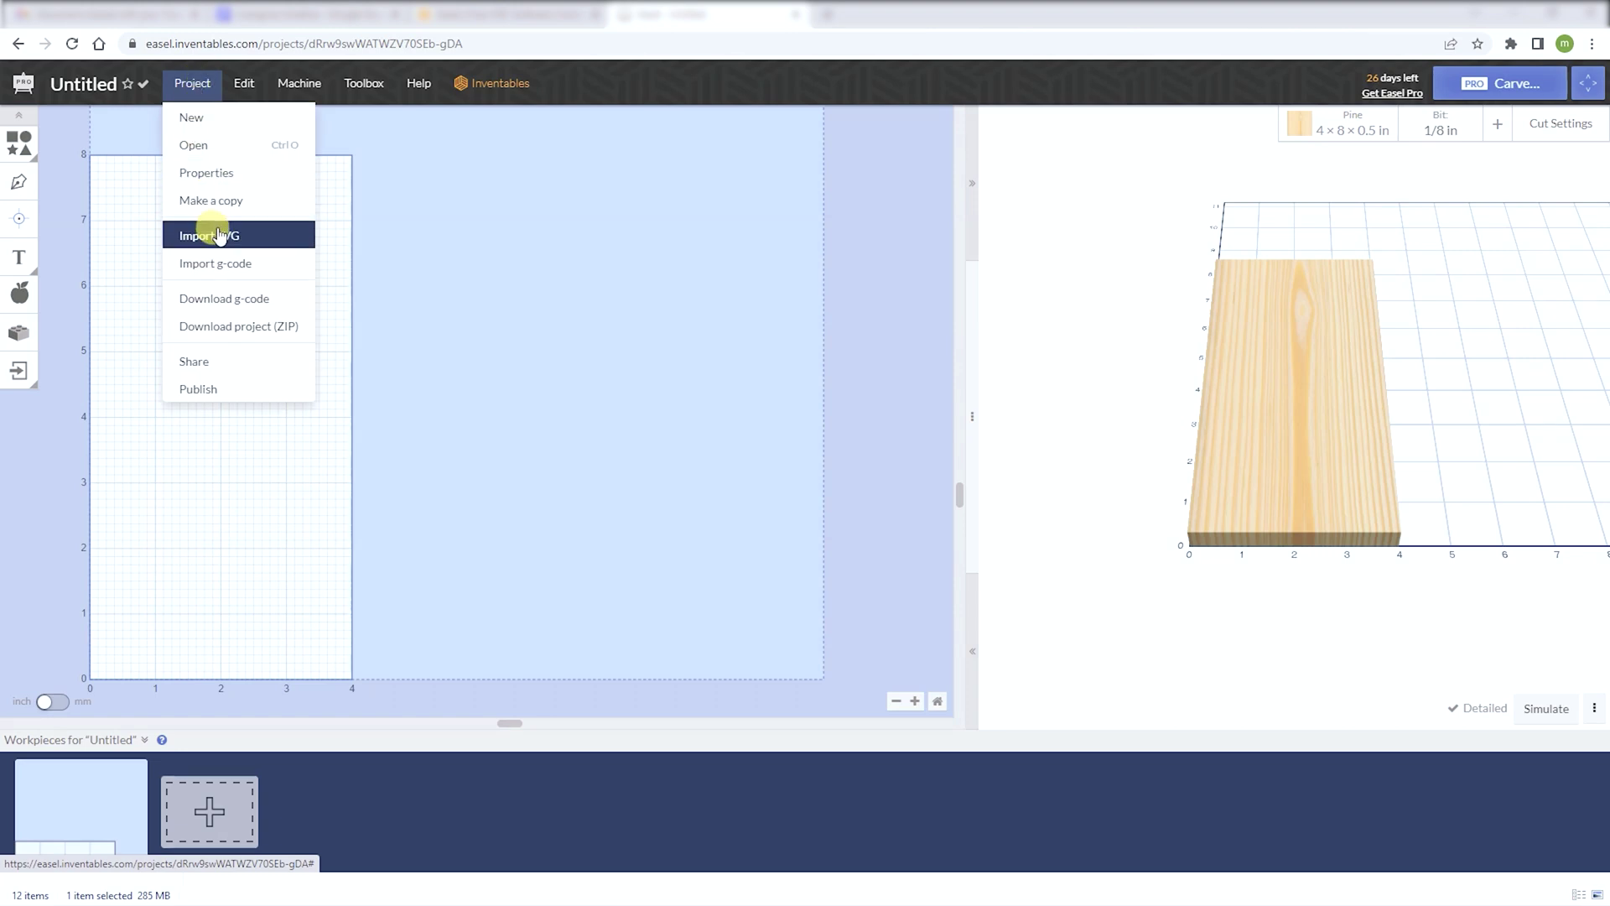
- Import the MELLOWPINE CNC SVG design and rotate it 90°
click(218, 235)
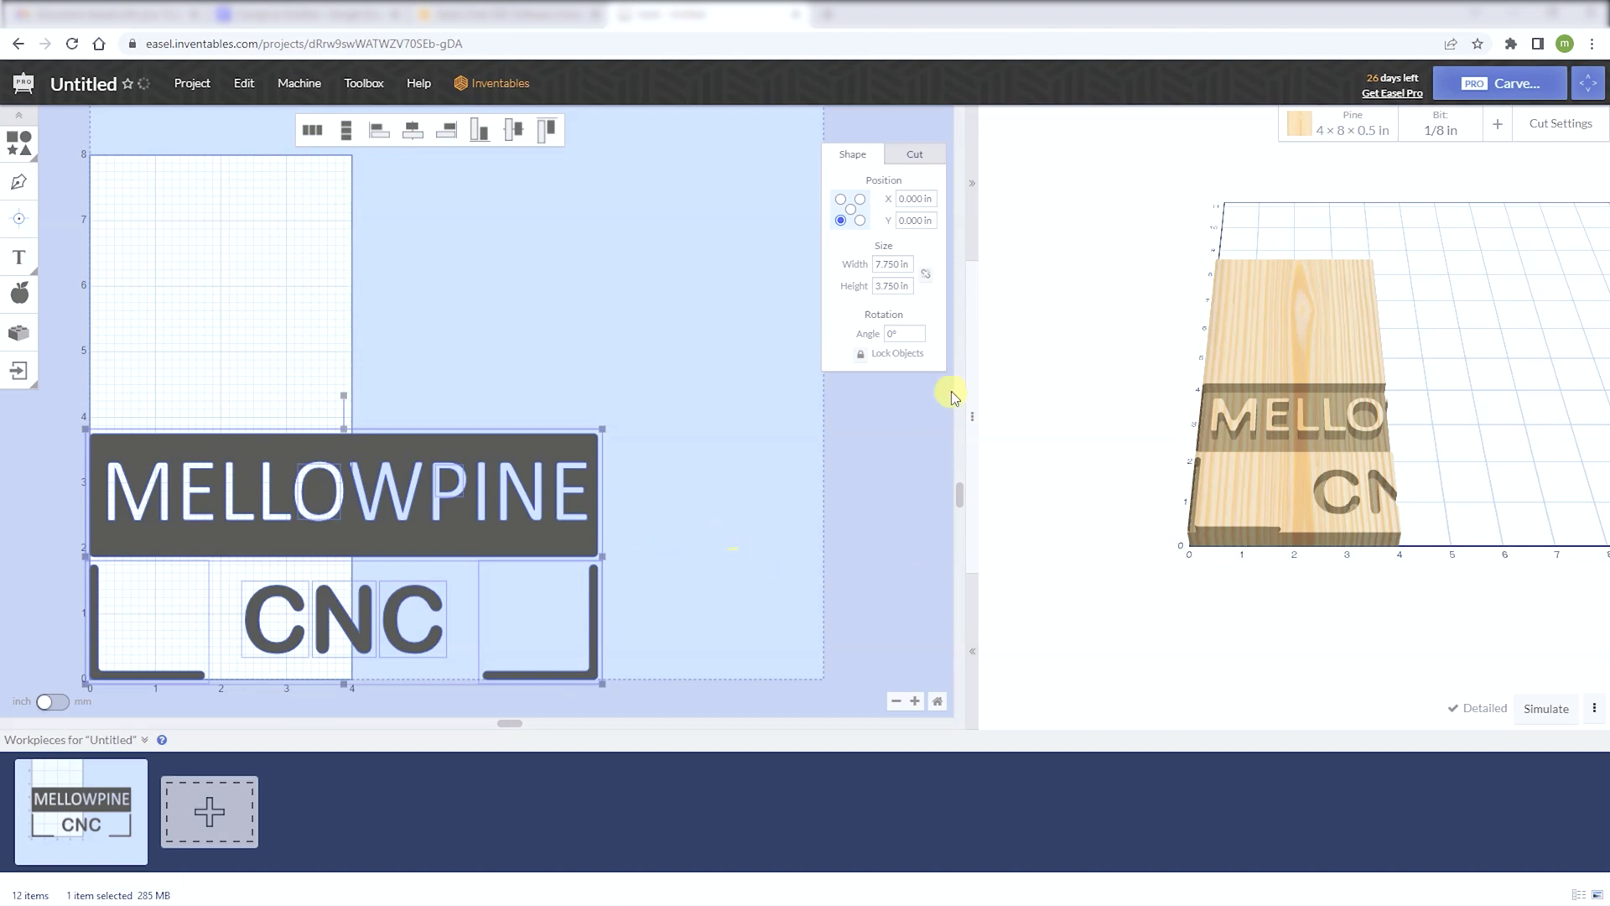
click(909, 333)
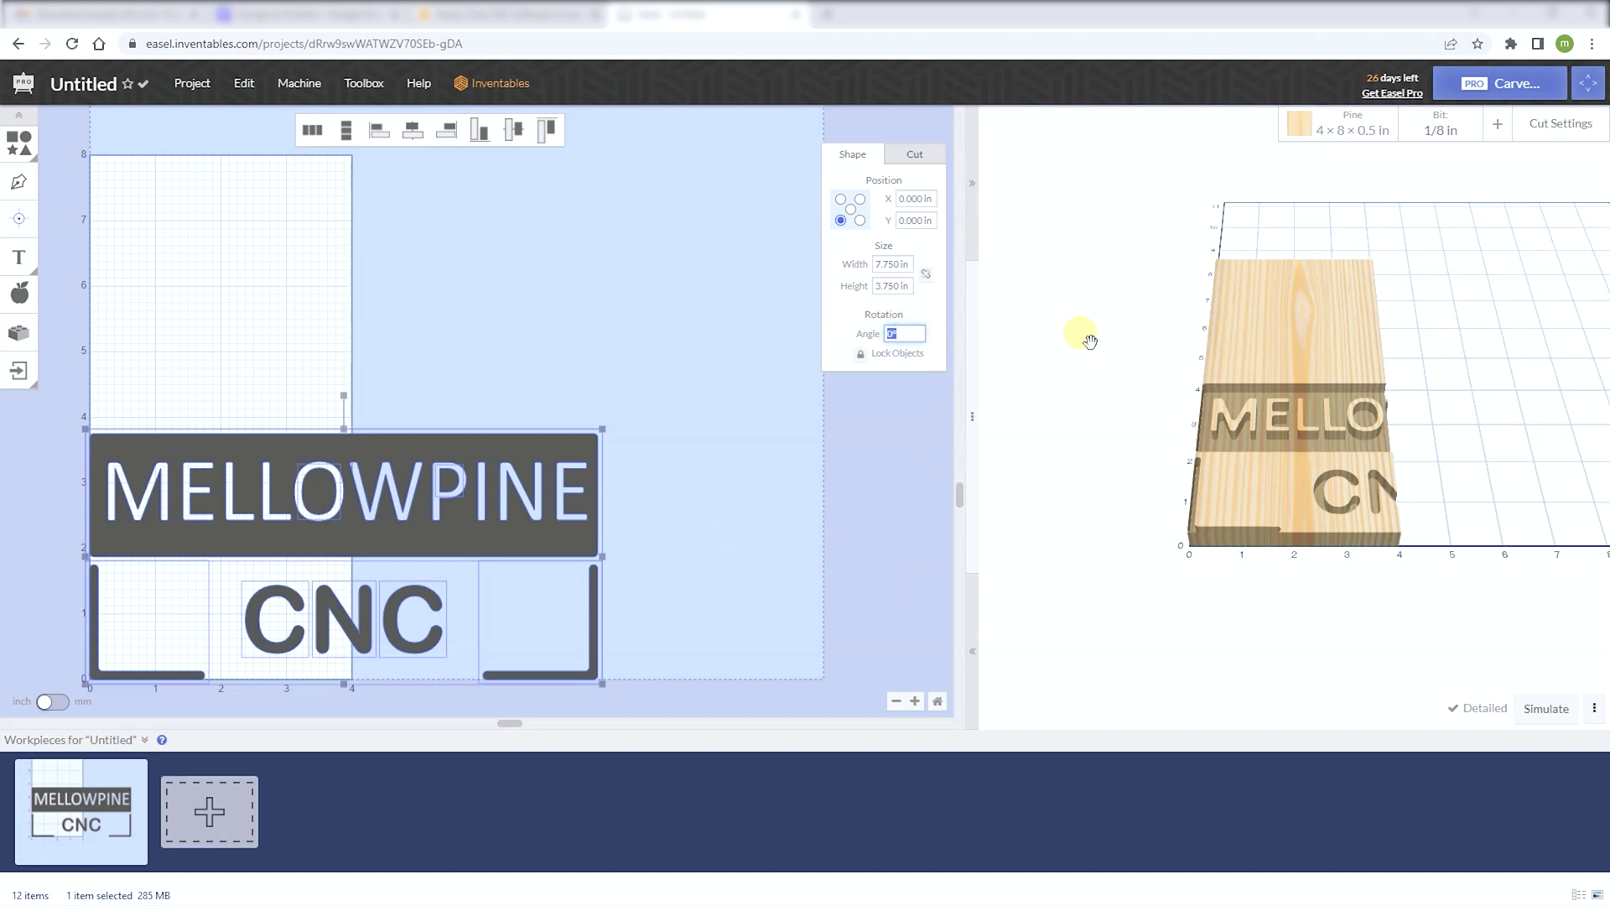
text(90)
key(Return)
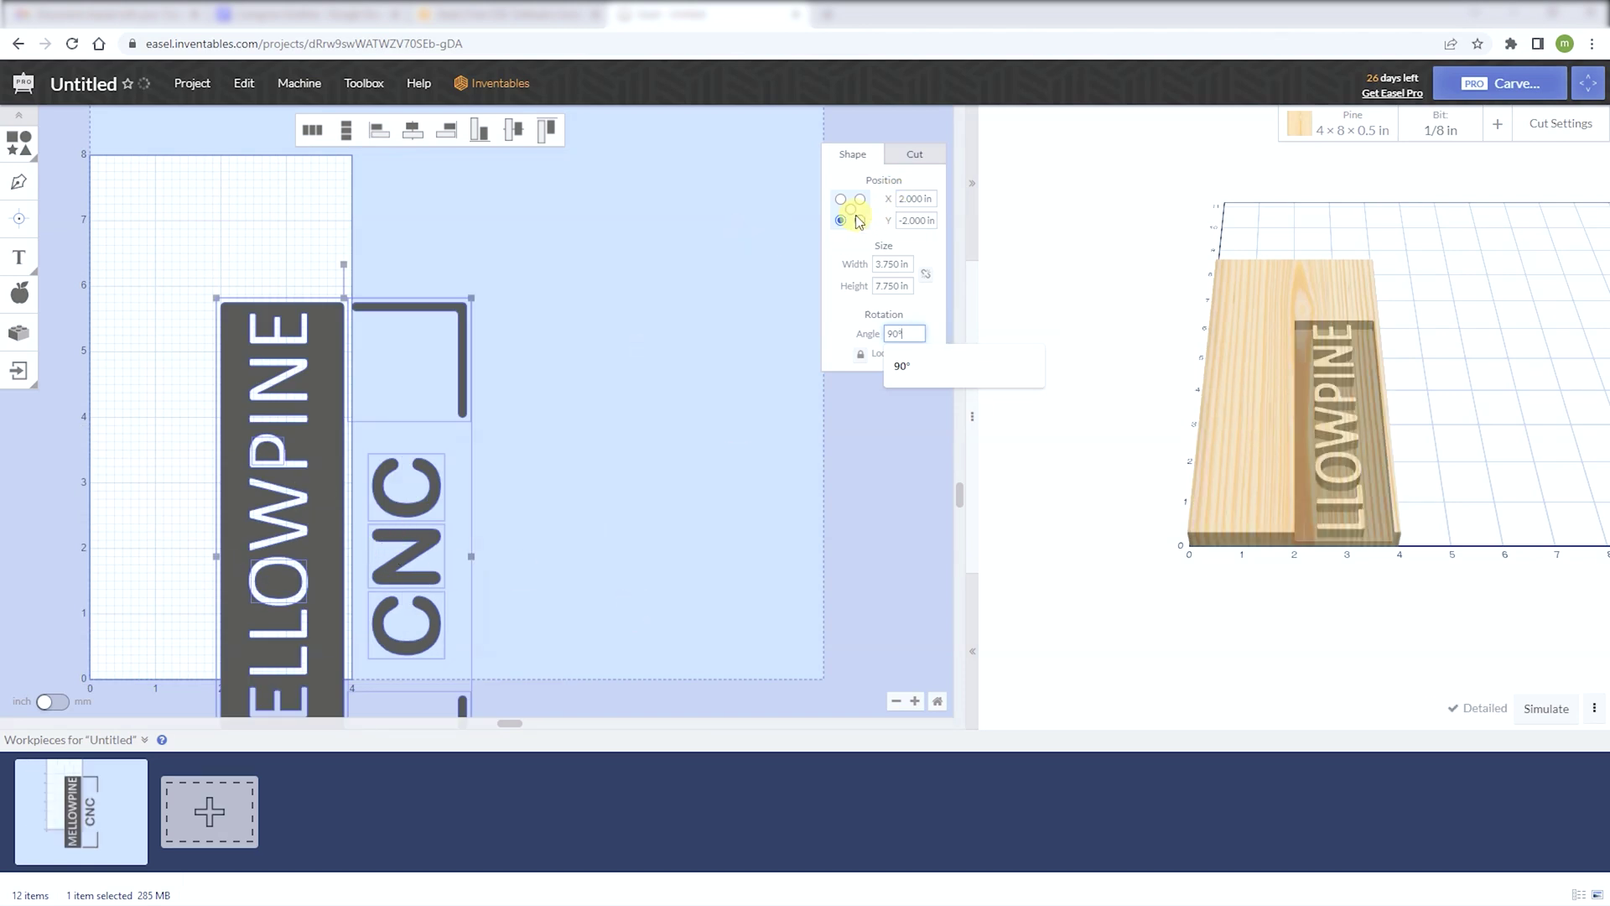
- Position the design at X 0.125 in and Y 0.125 in, then select all its objects
click(924, 200)
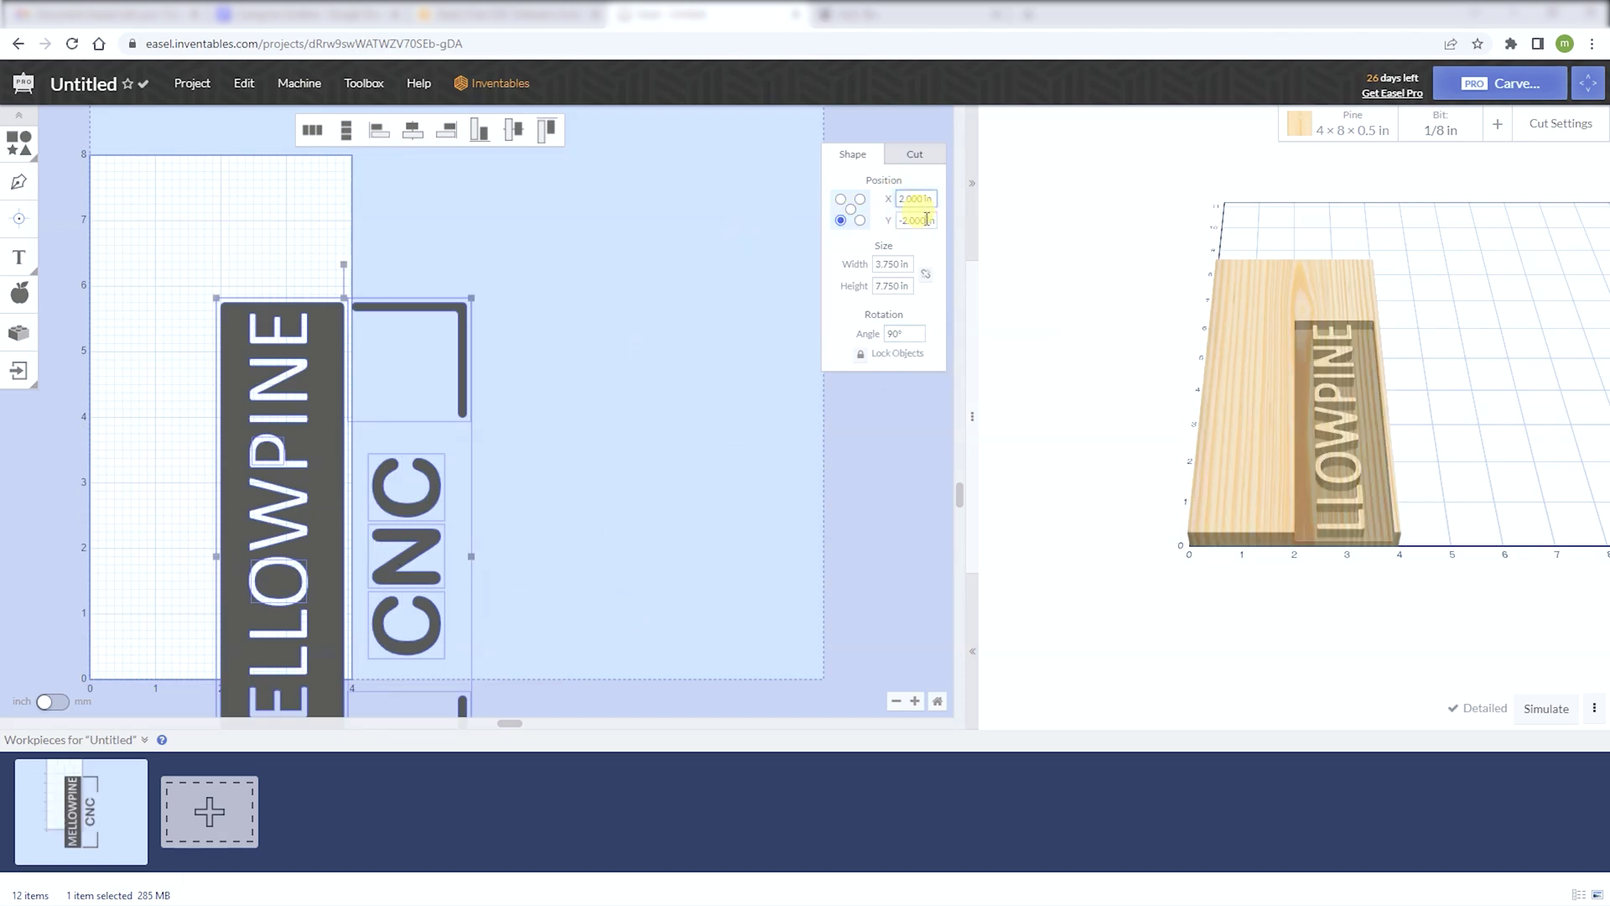
key(Tab)
key(Return)
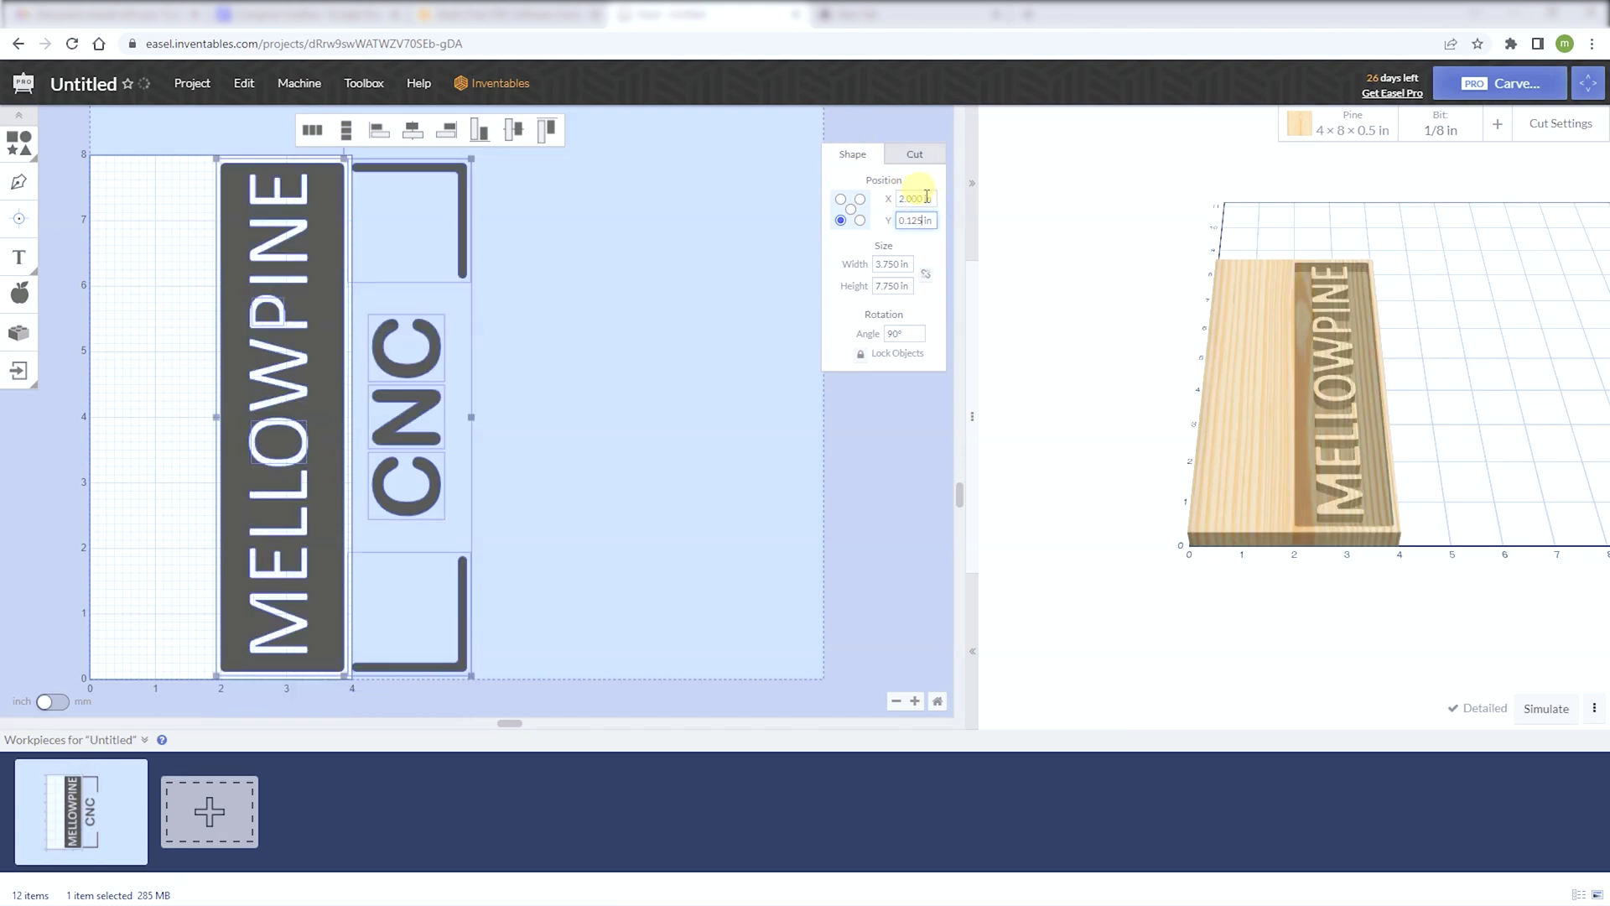
click(926, 198)
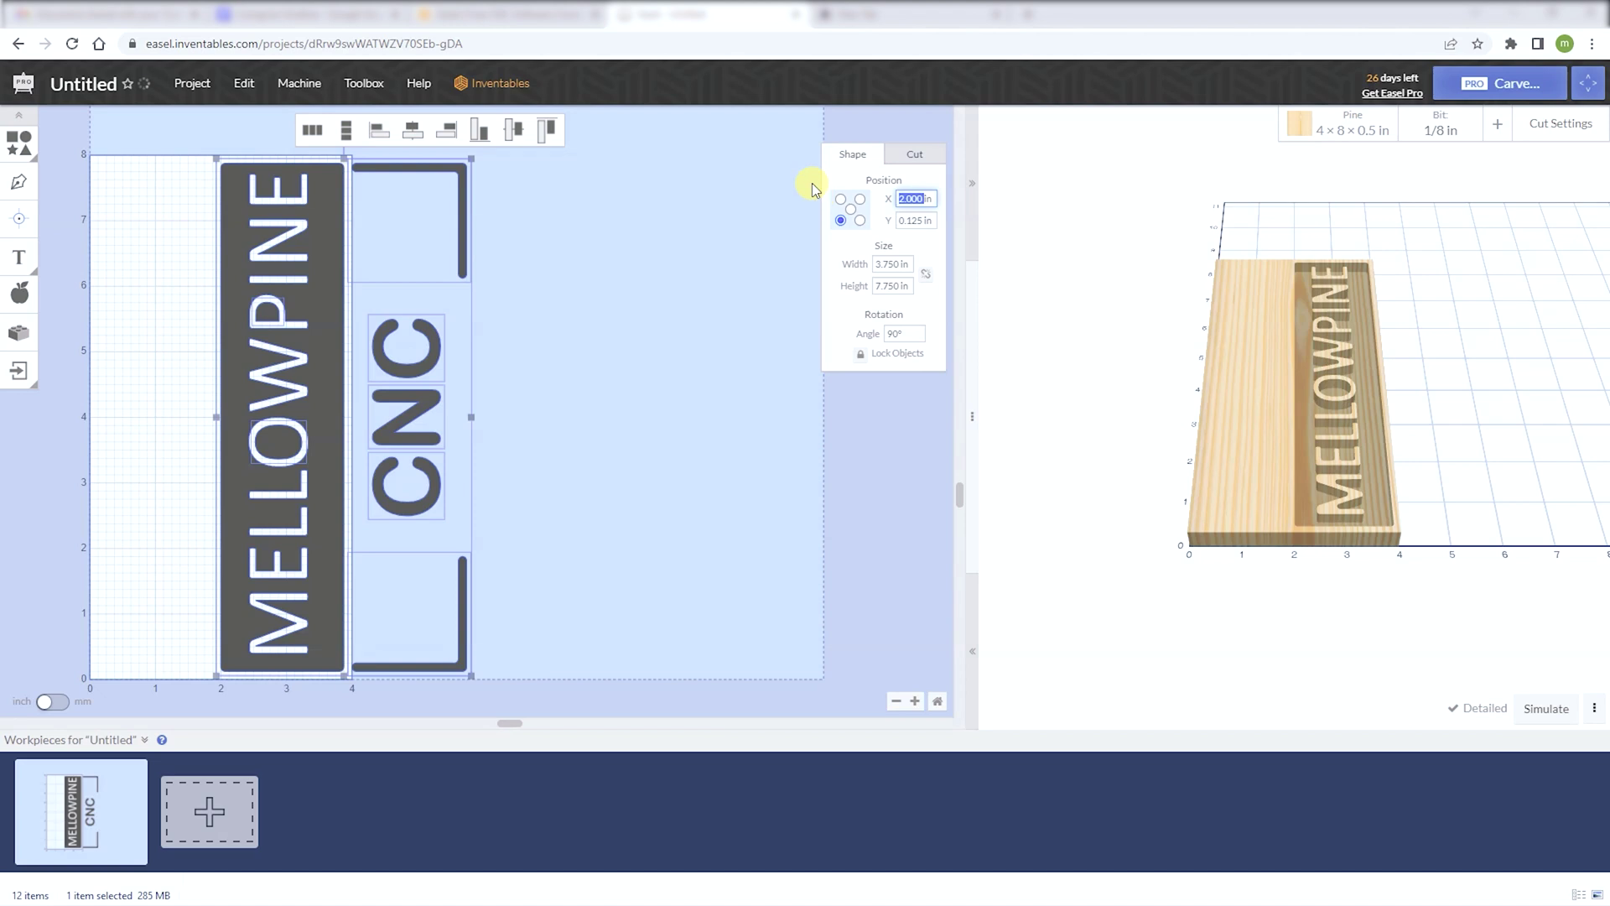
key(Return)
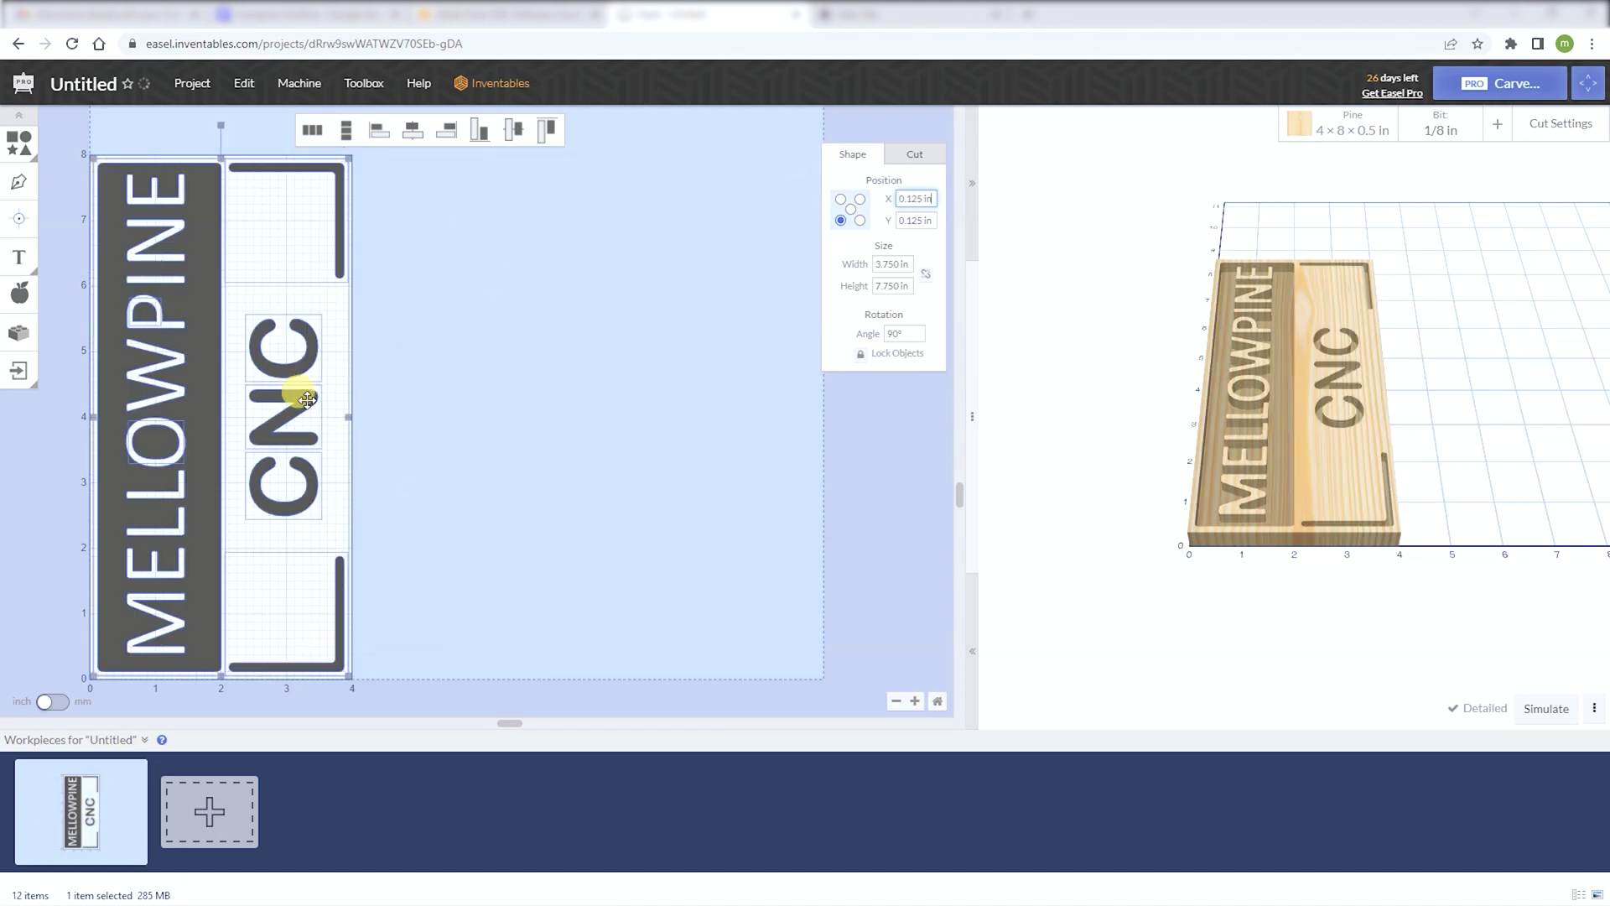
click(512, 454)
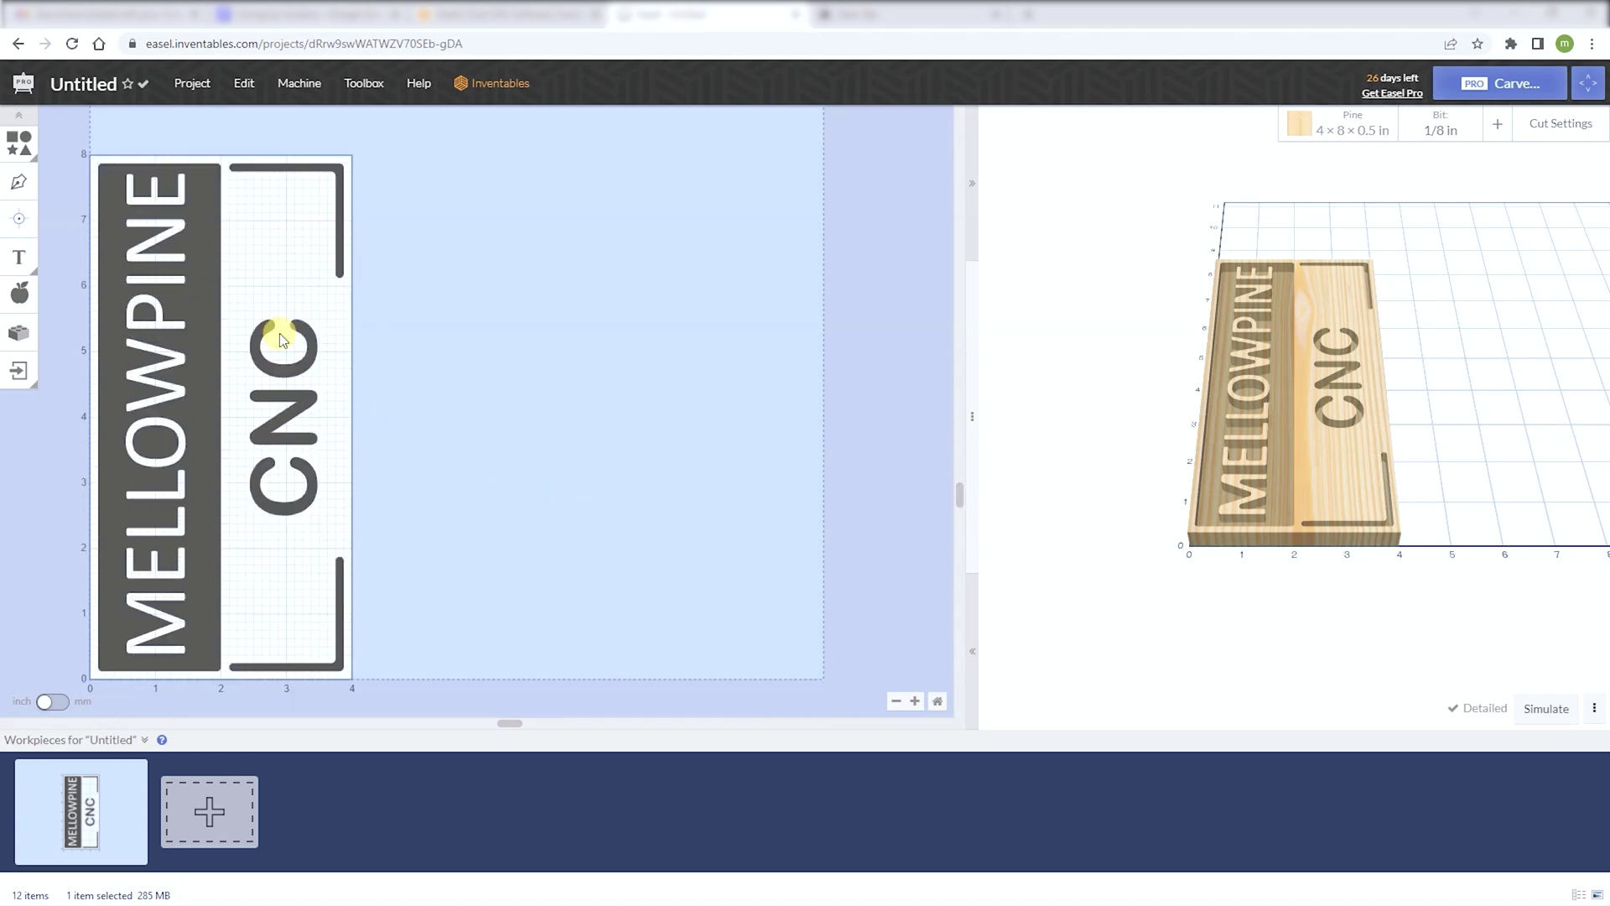
drag(77, 134, 419, 696)
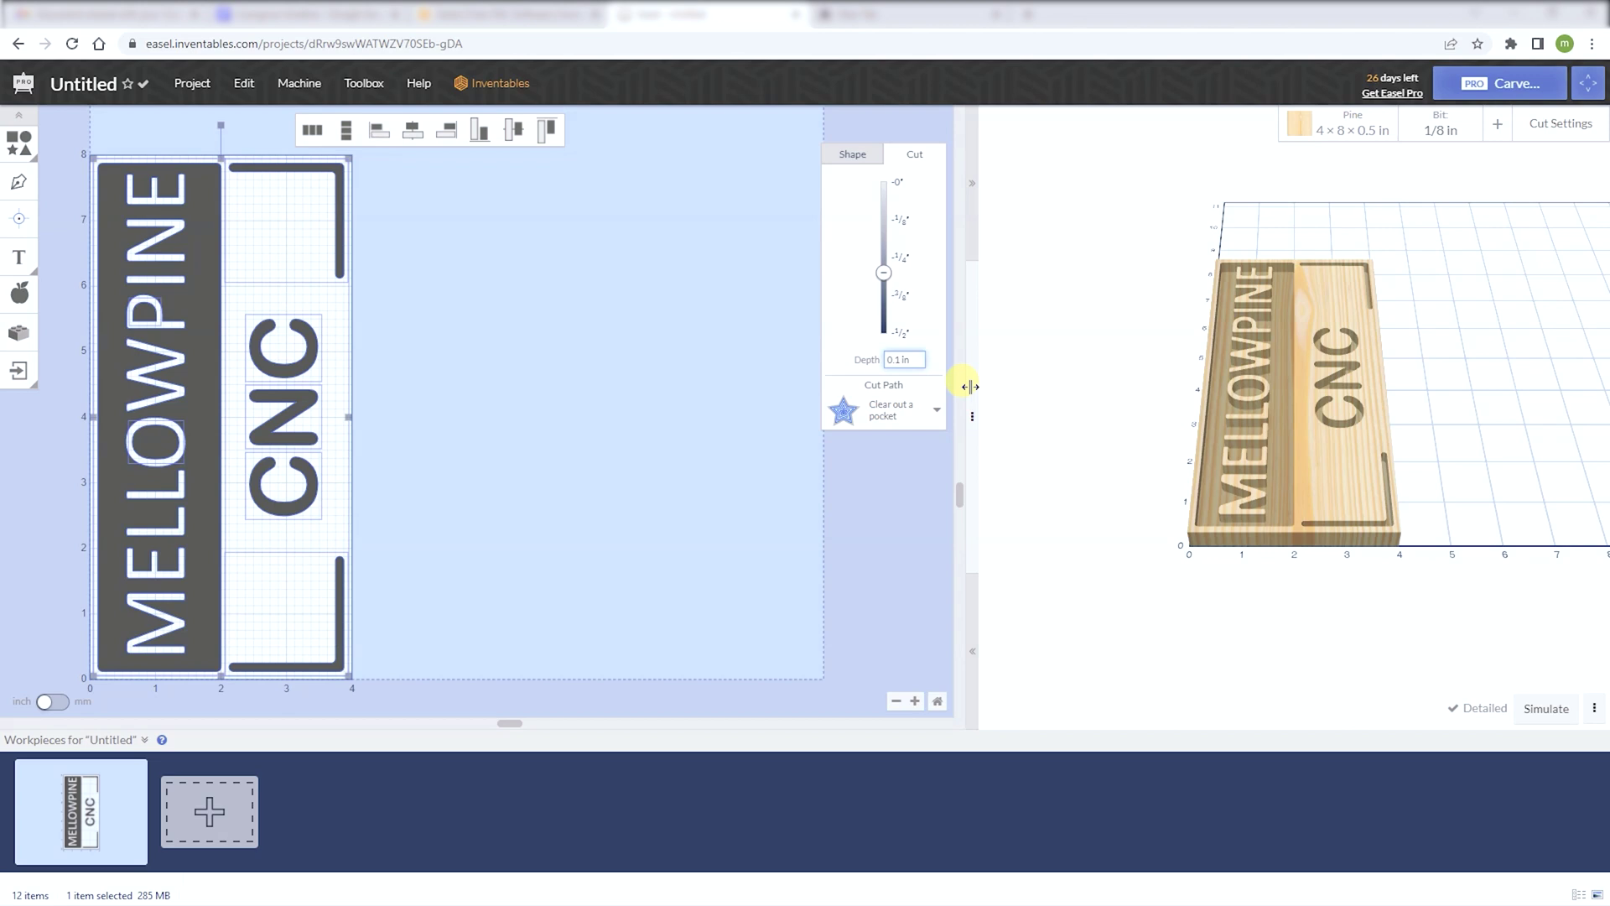
- Apply a 0.1 in cut depth to the design and confirm the 1/8 in bit
key(Return)
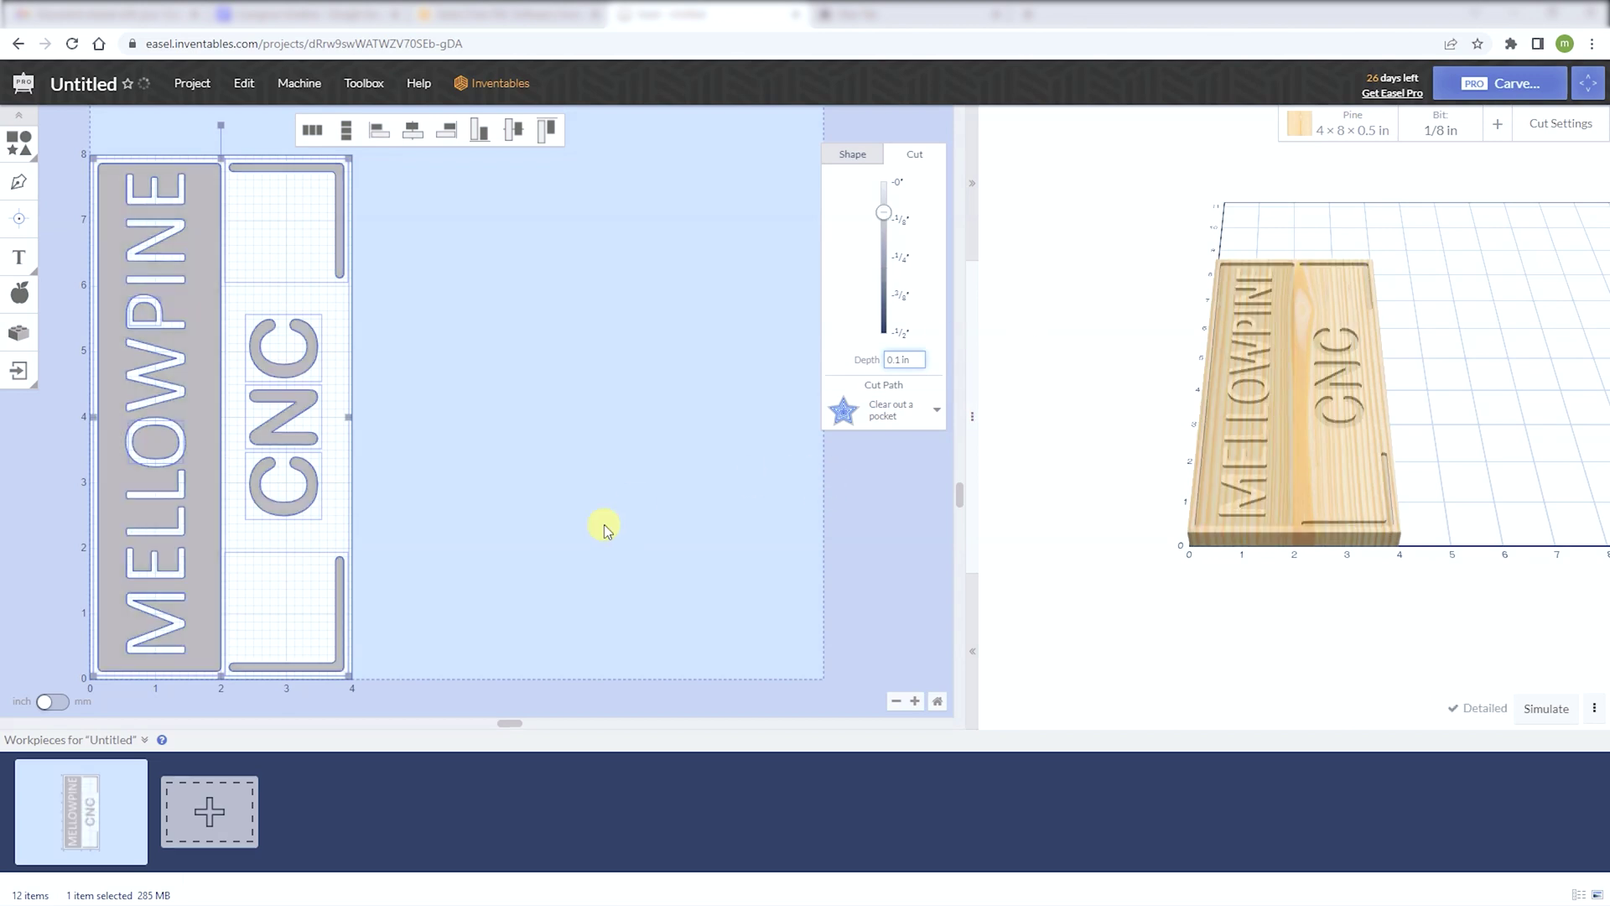
click(500, 432)
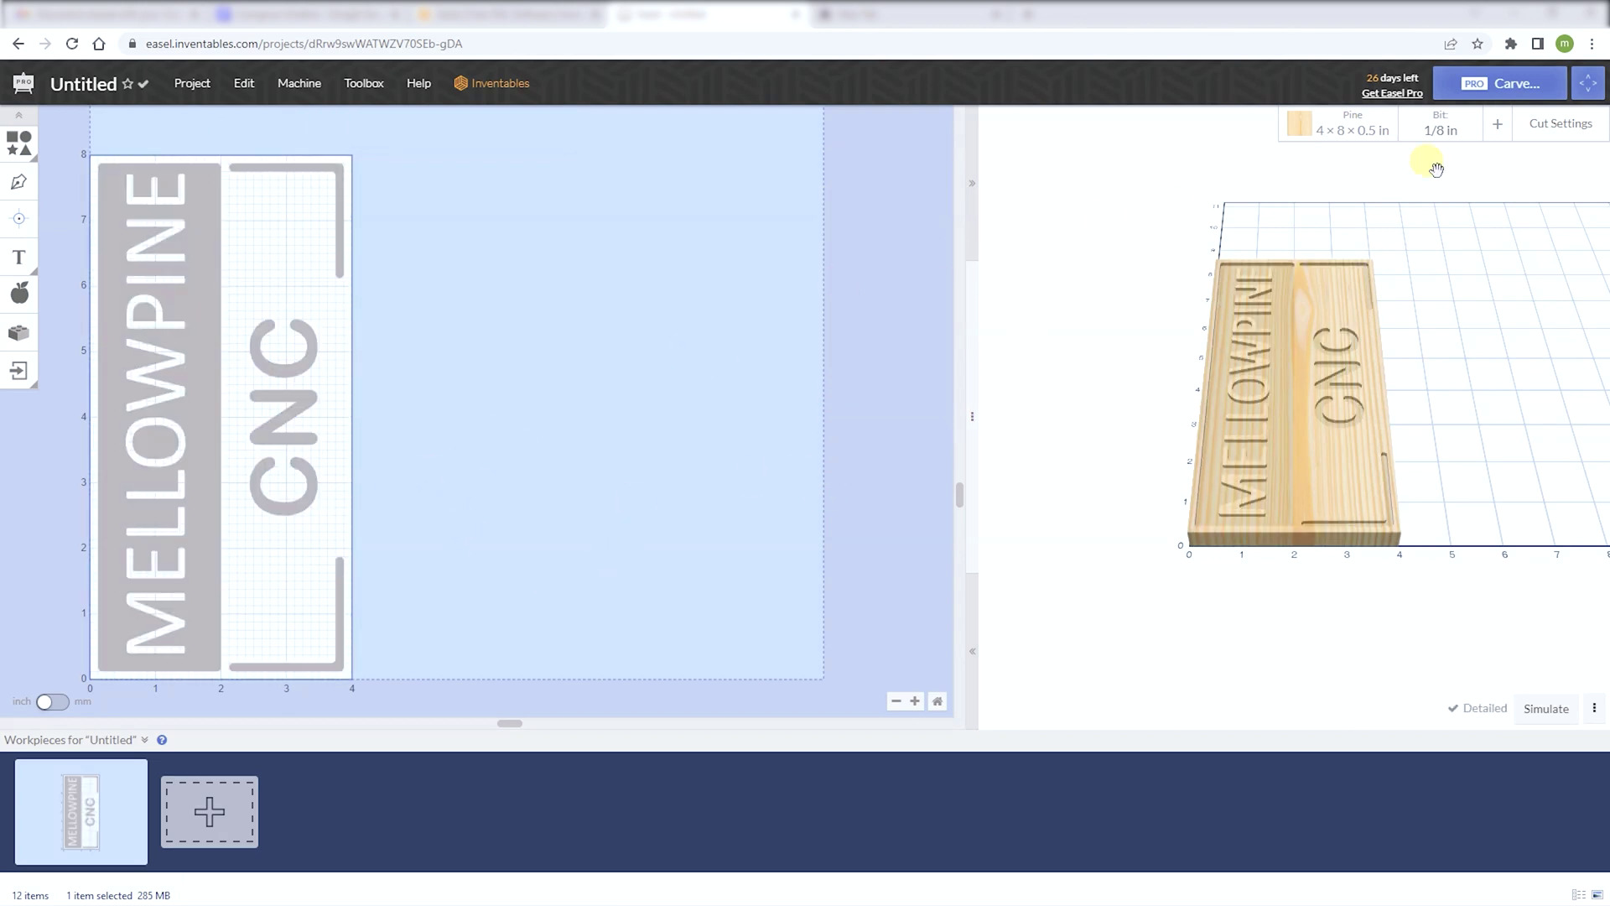
click(1454, 131)
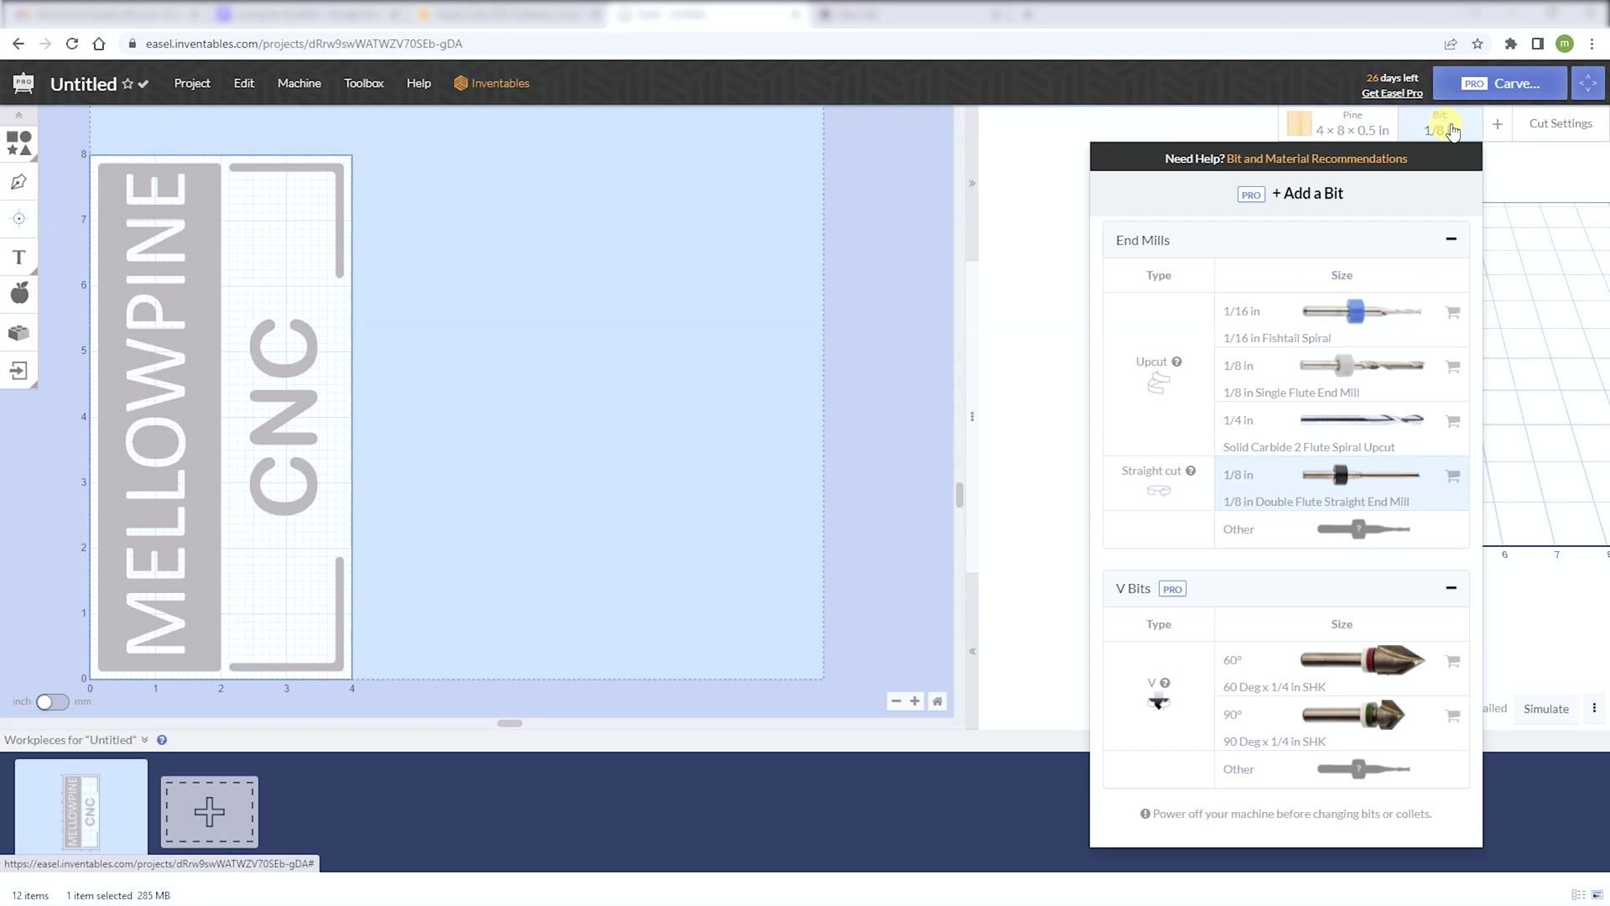
click(1453, 131)
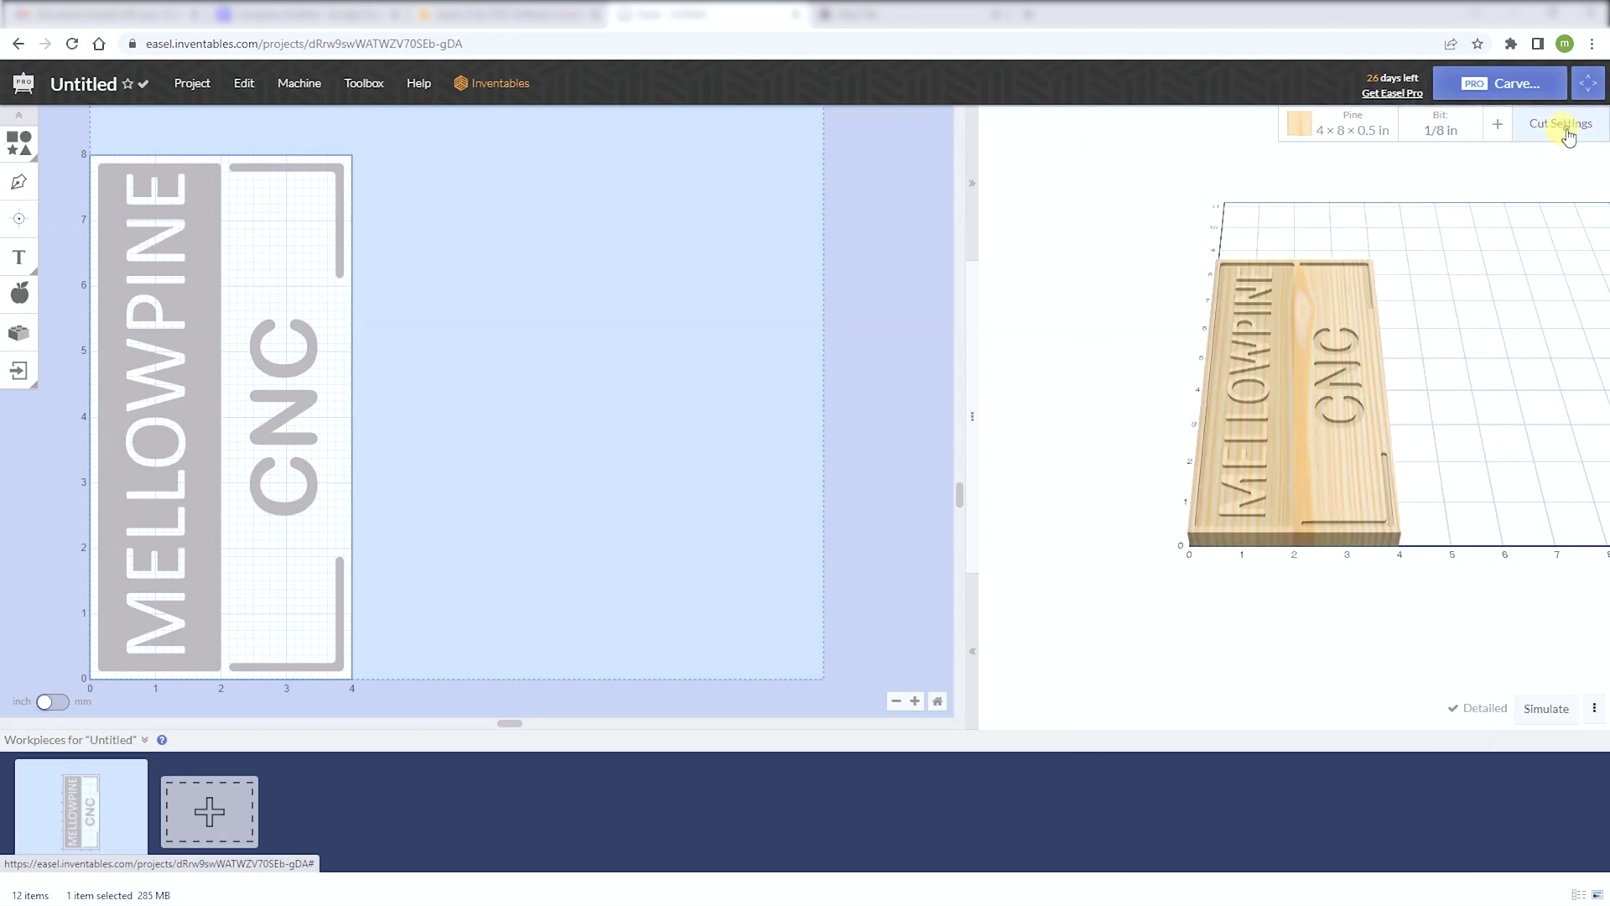
- Enter manual cut settings: feed 5 in/min, plunge 5 in/min, depth per pass 0.05 in
click(1564, 126)
click(1537, 181)
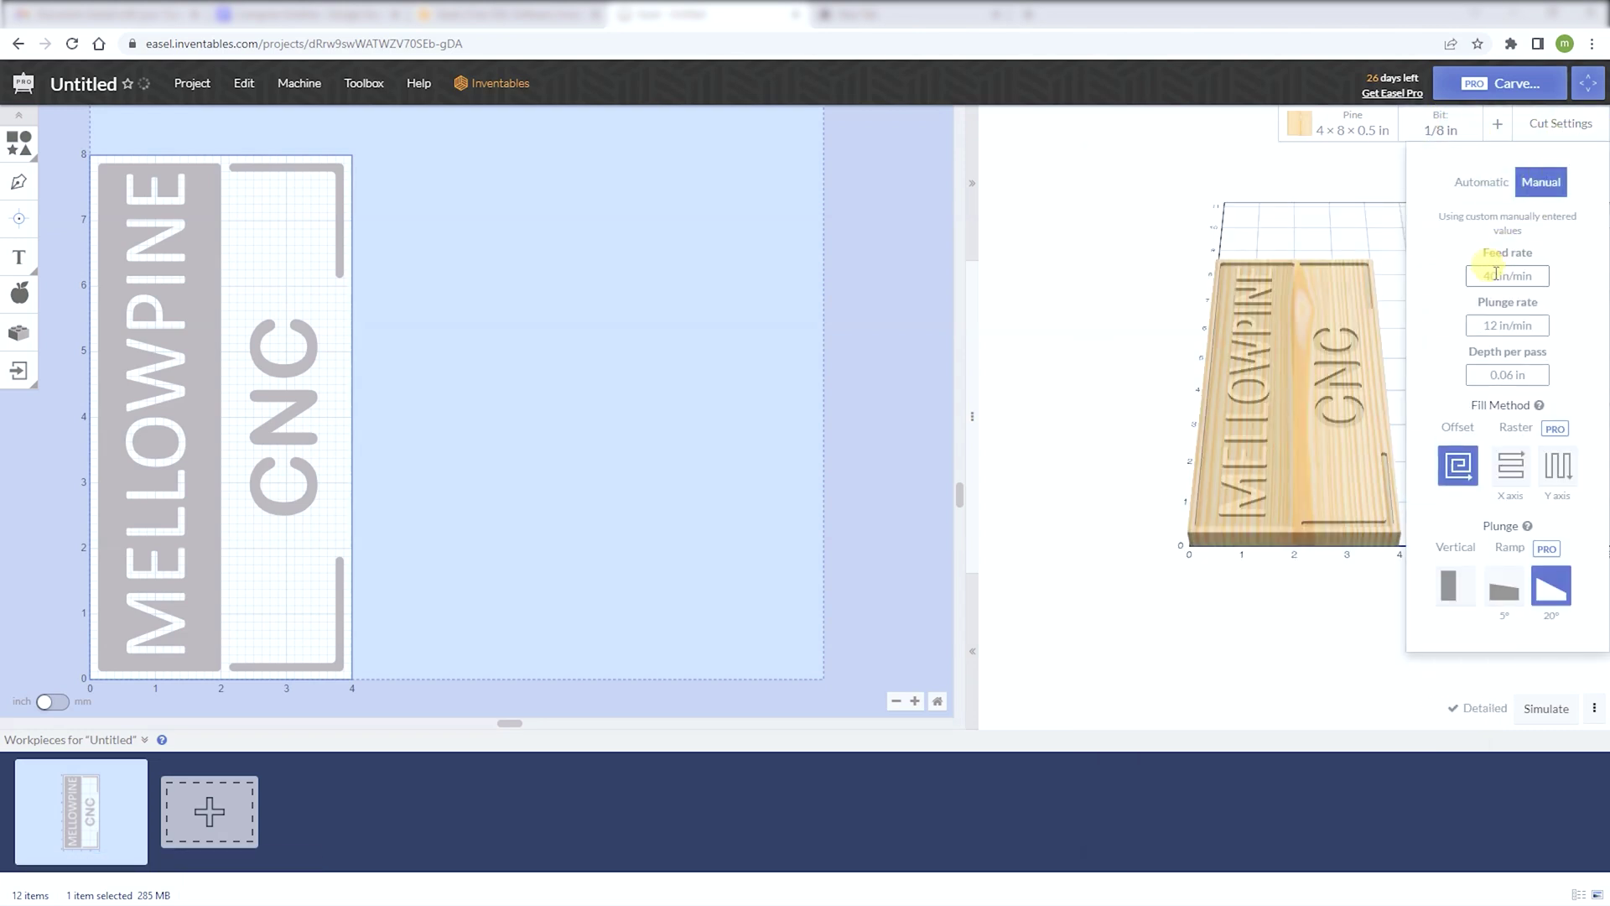
click(1362, 277)
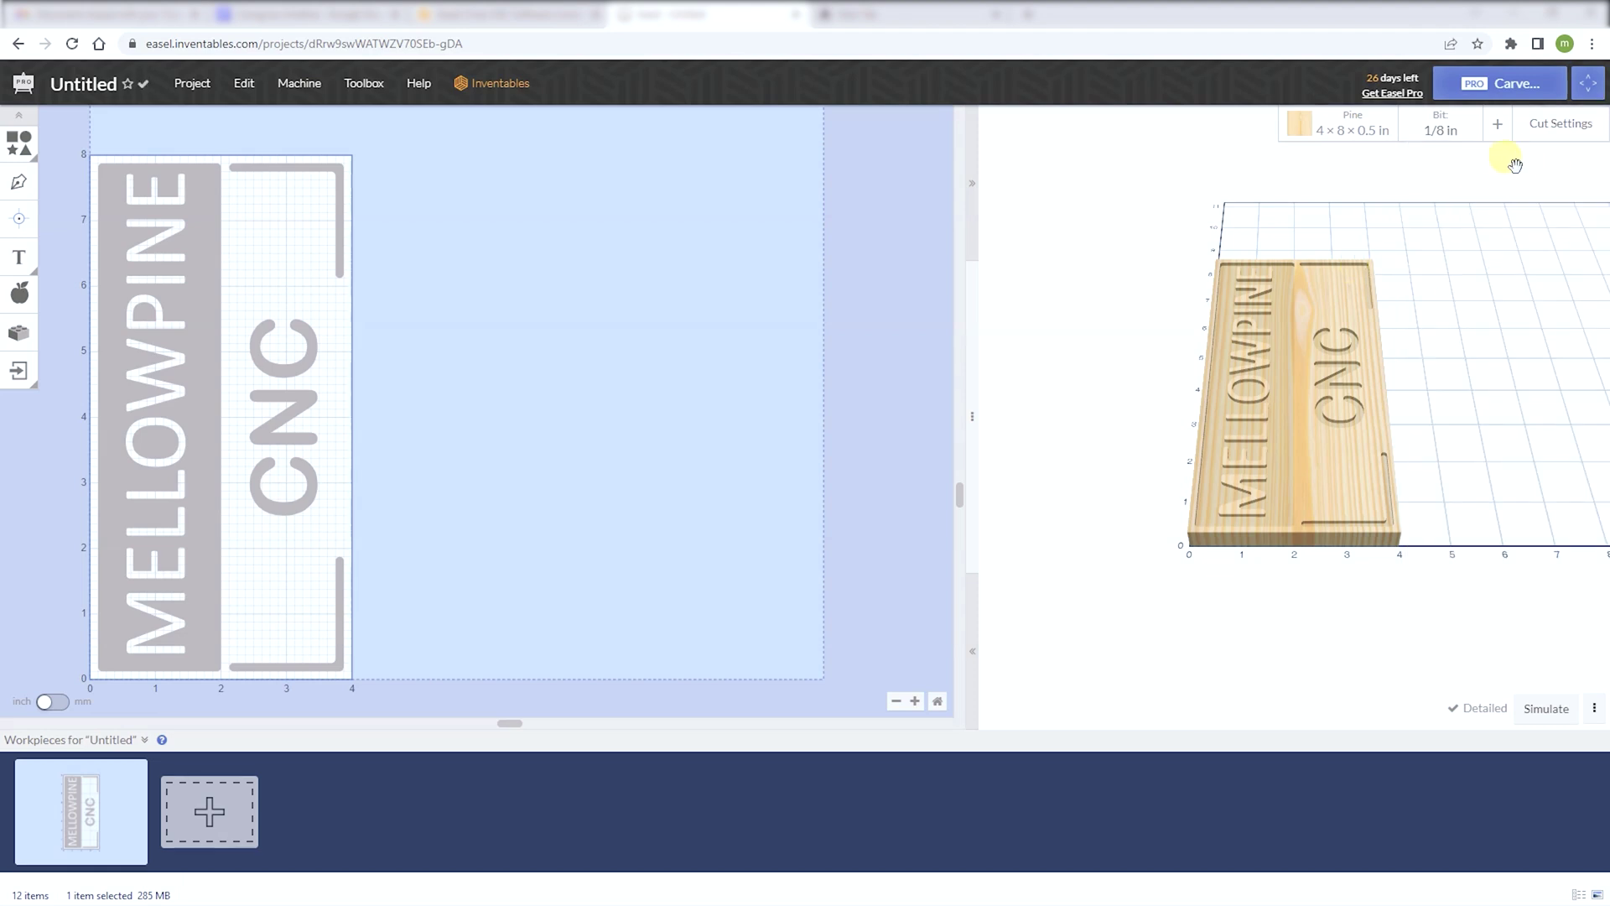
click(1559, 124)
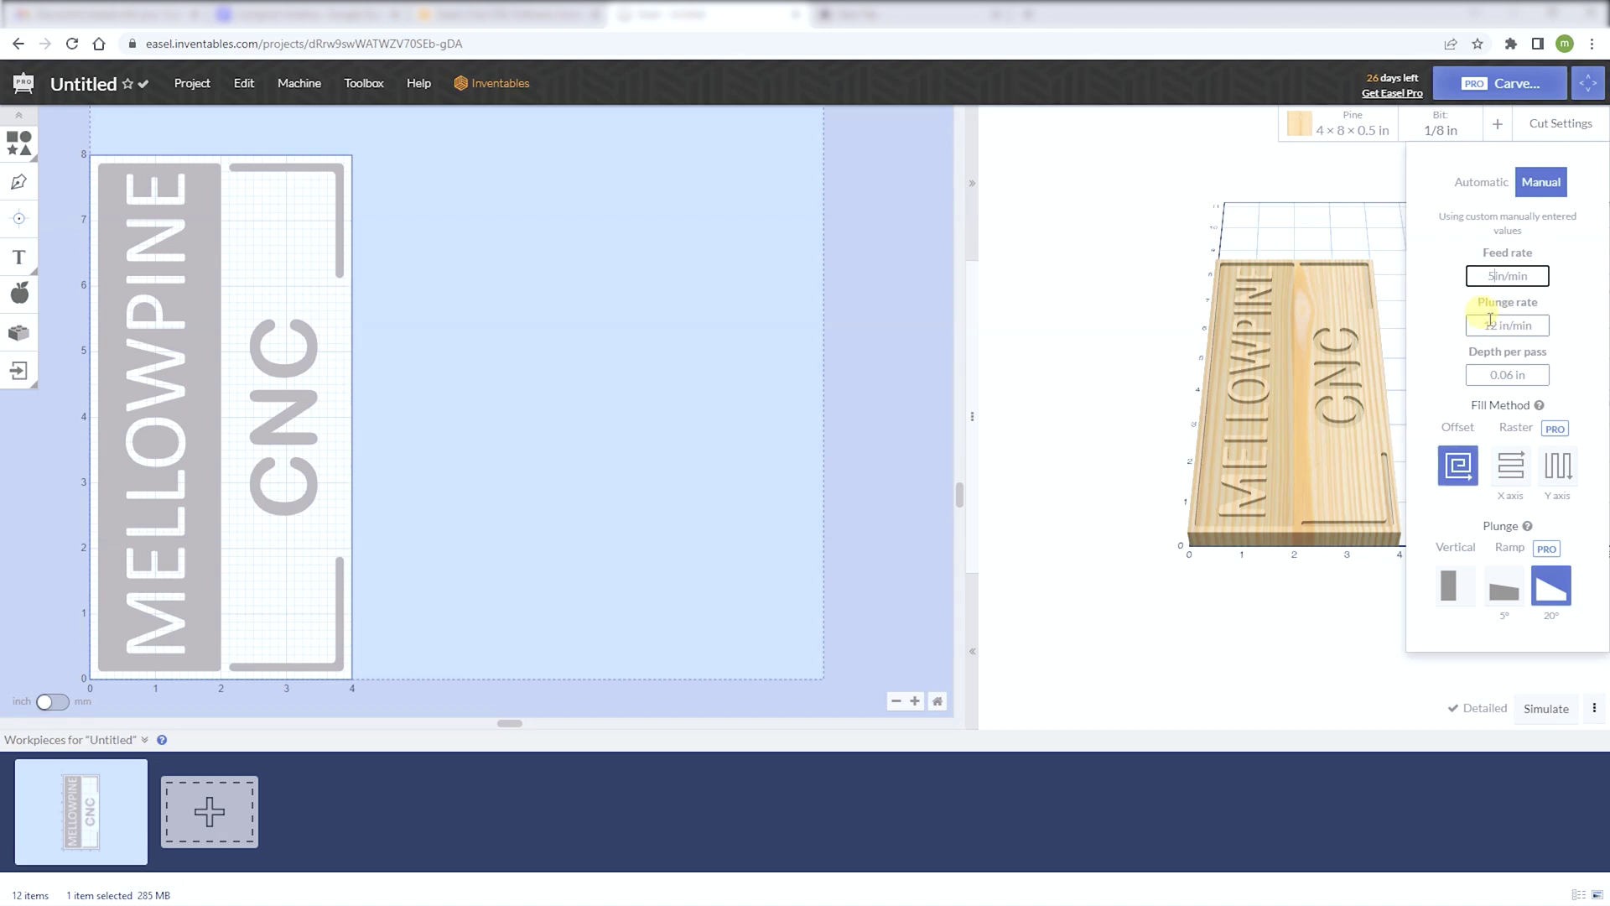
drag(1502, 324, 1458, 322)
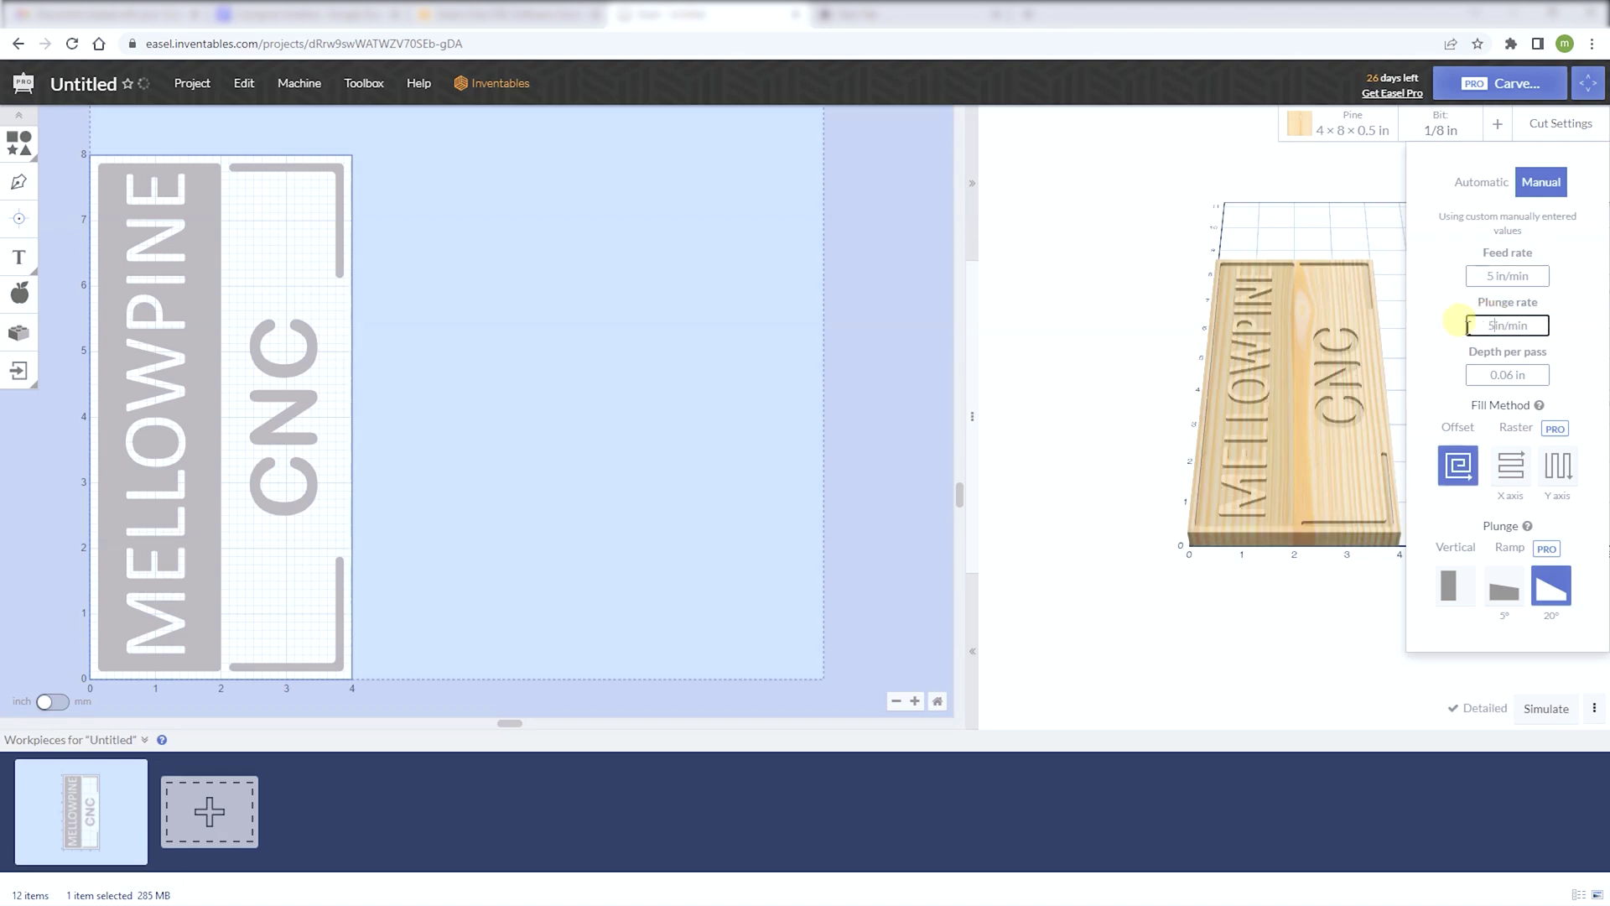
drag(1513, 379, 1473, 370)
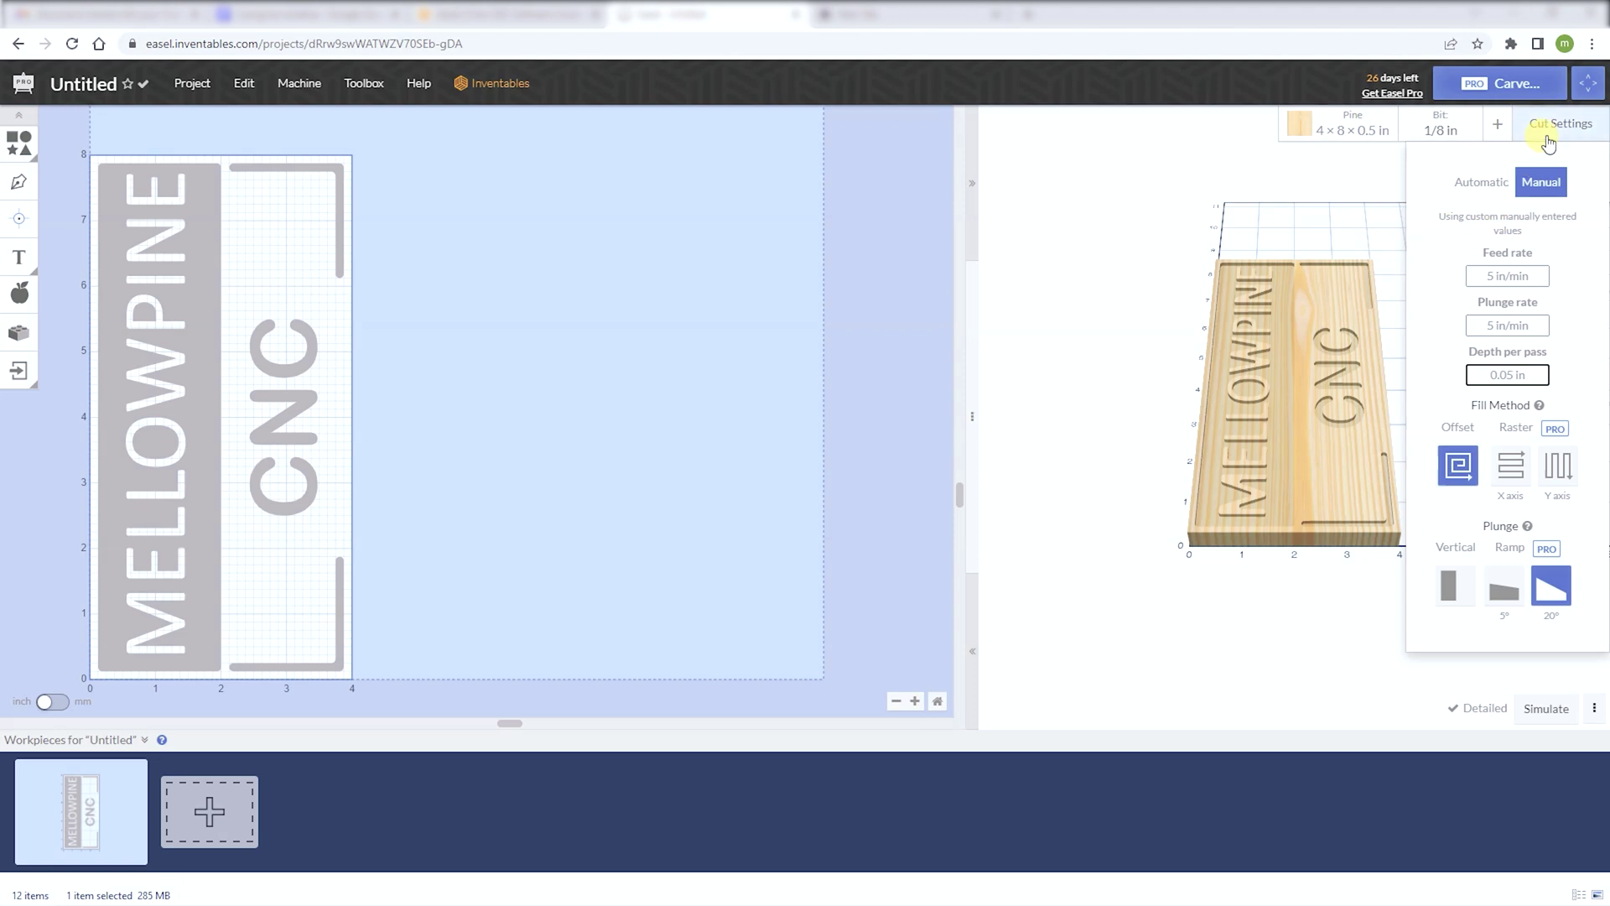
click(1550, 127)
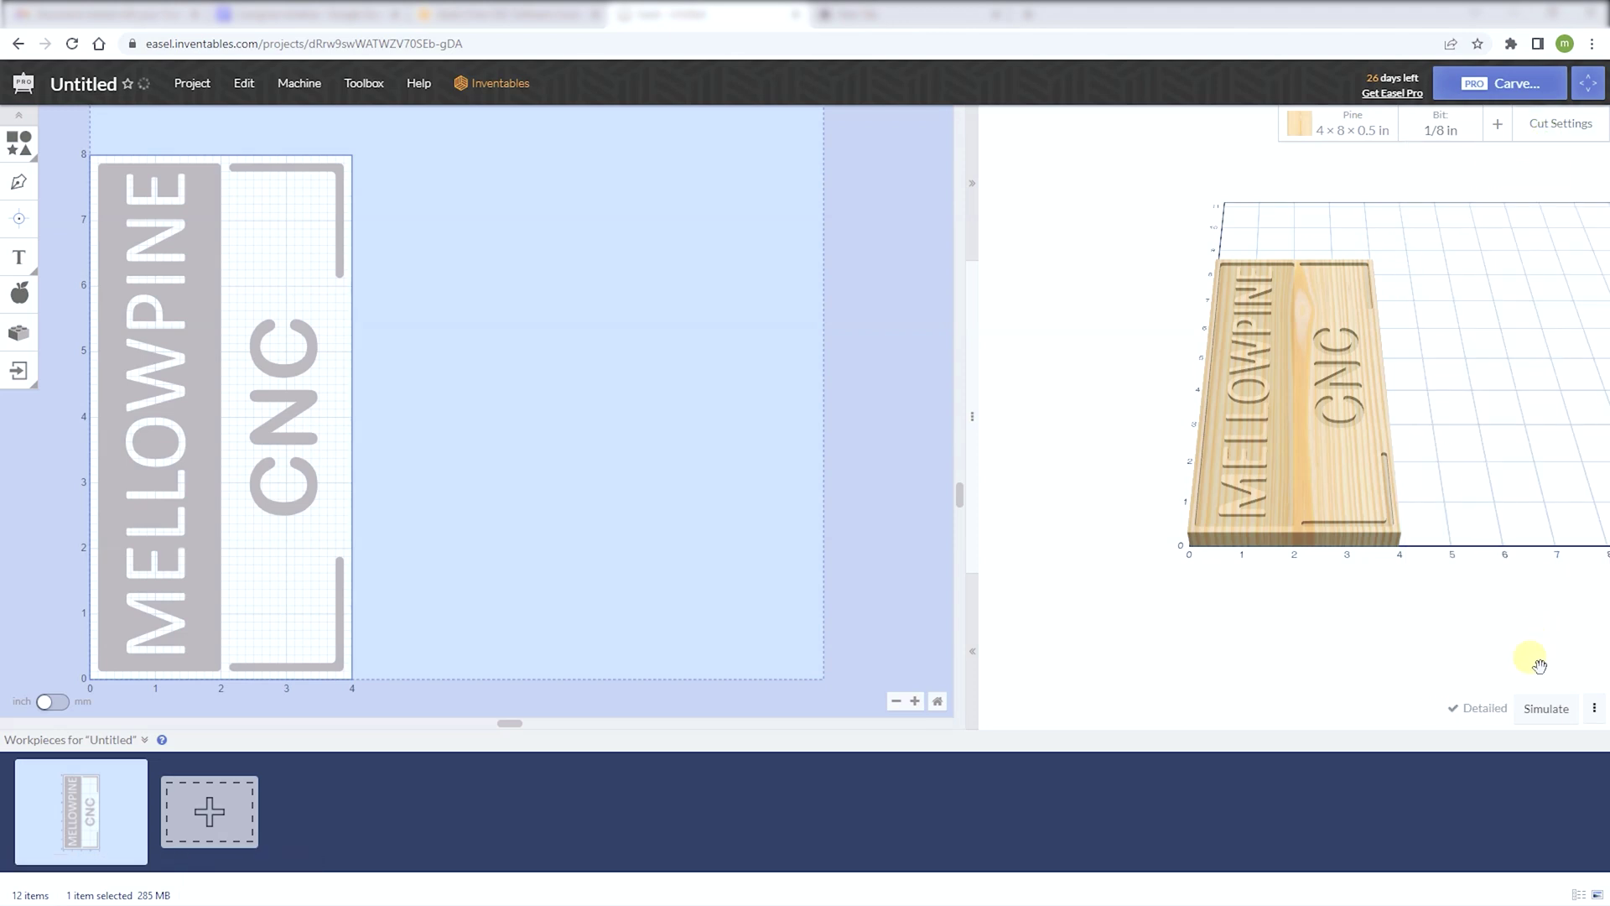
- Simulate the pine sign's toolpaths in 3D and download the g-code as Untitled.nc
click(1533, 707)
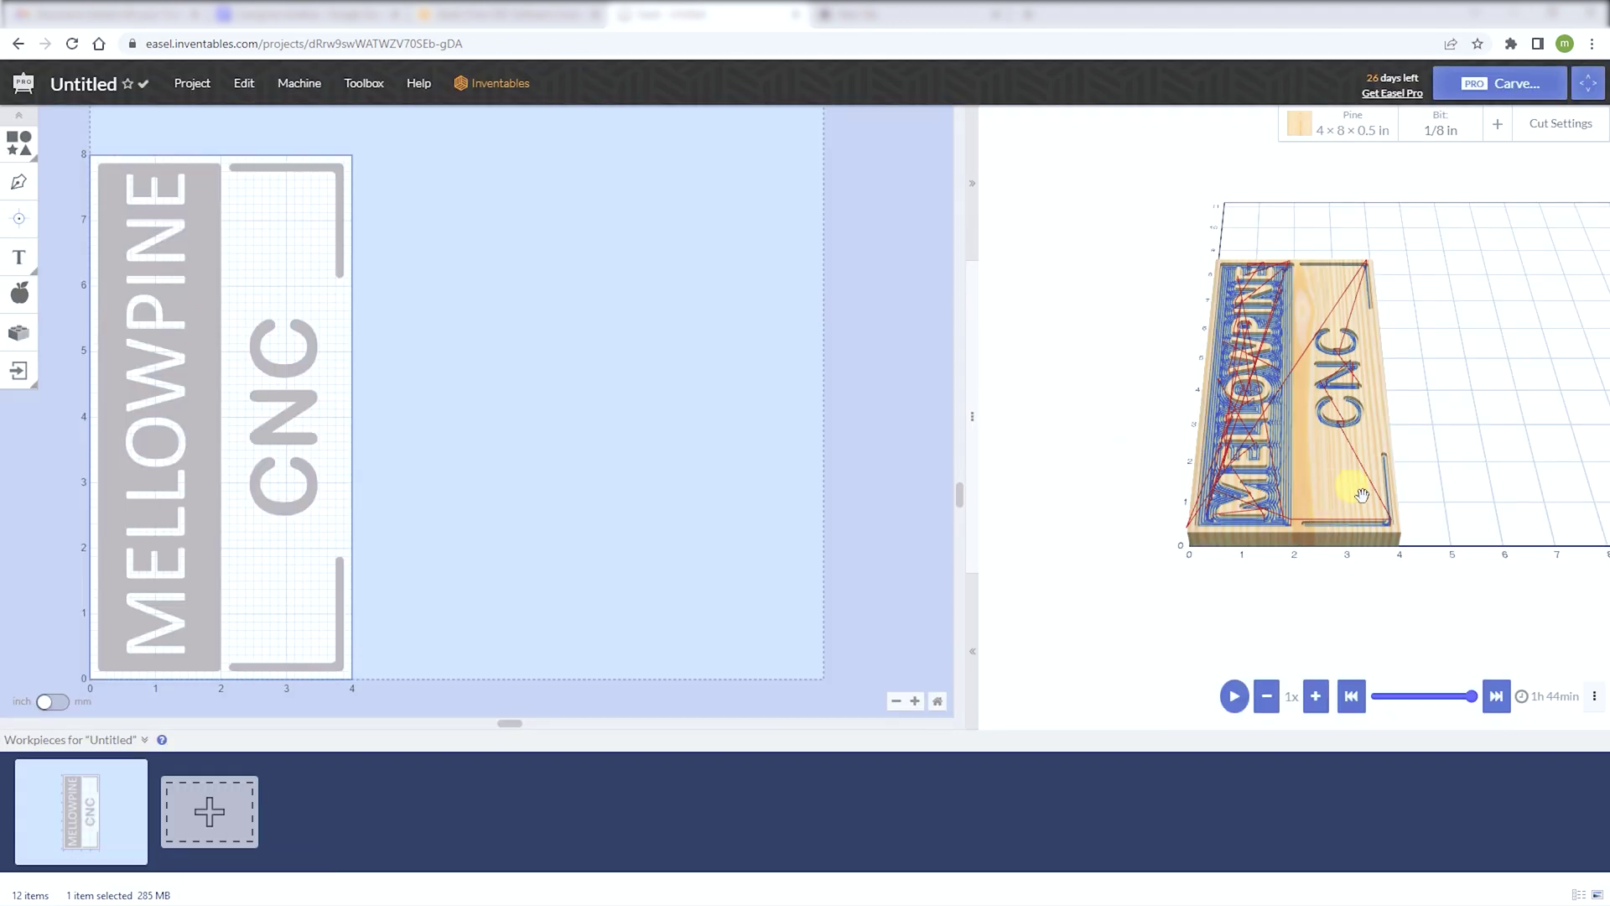
drag(1359, 503, 1121, 508)
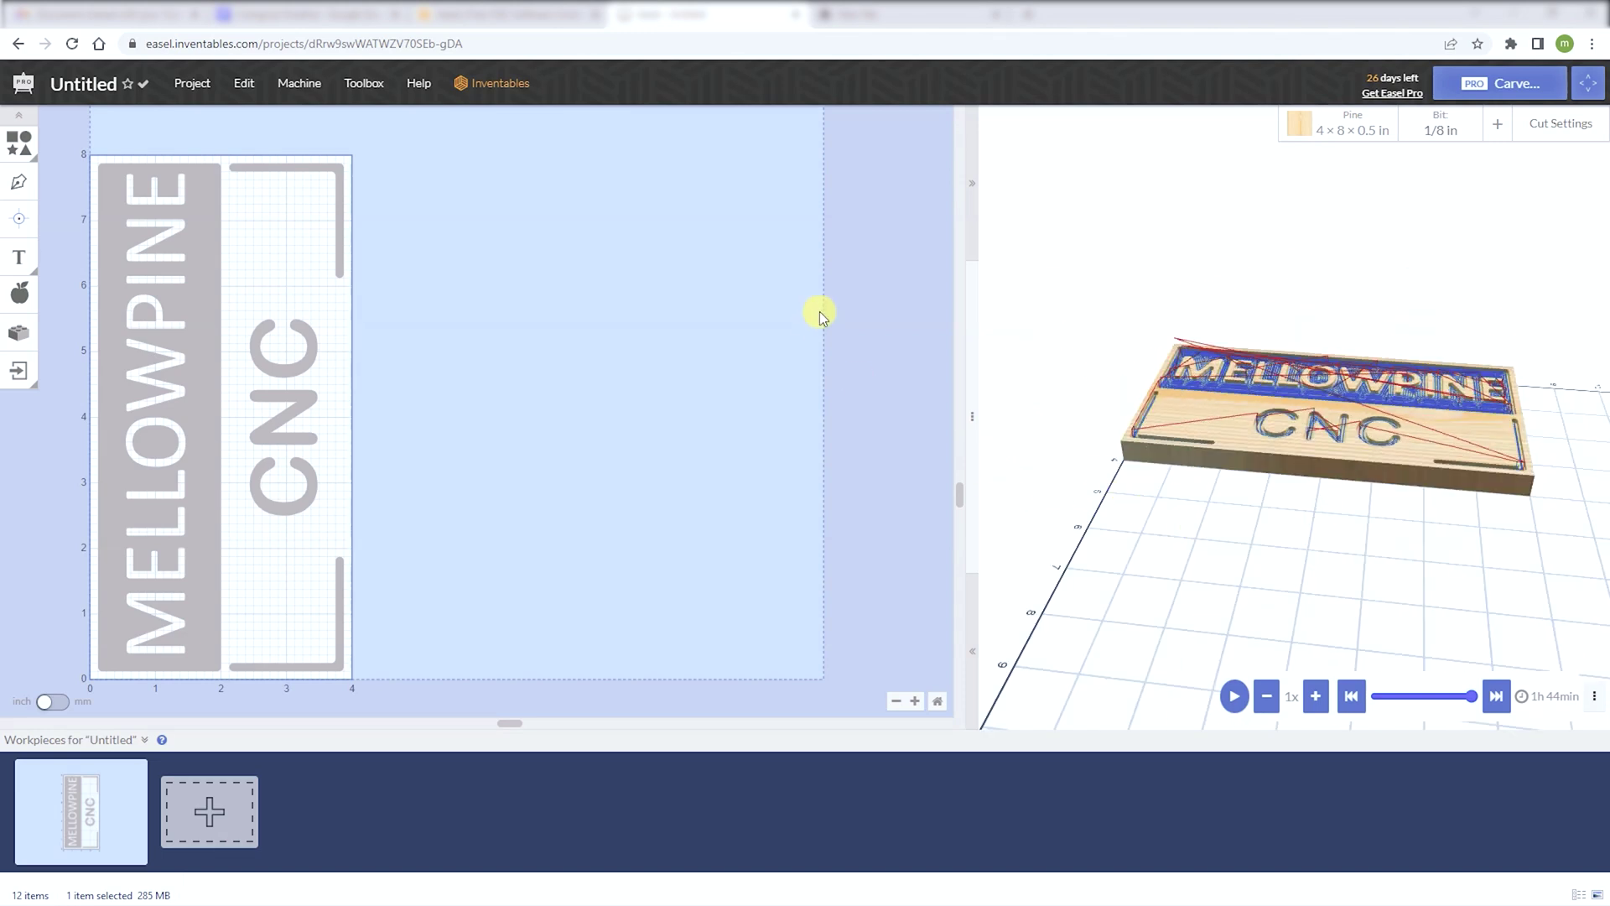
click(192, 87)
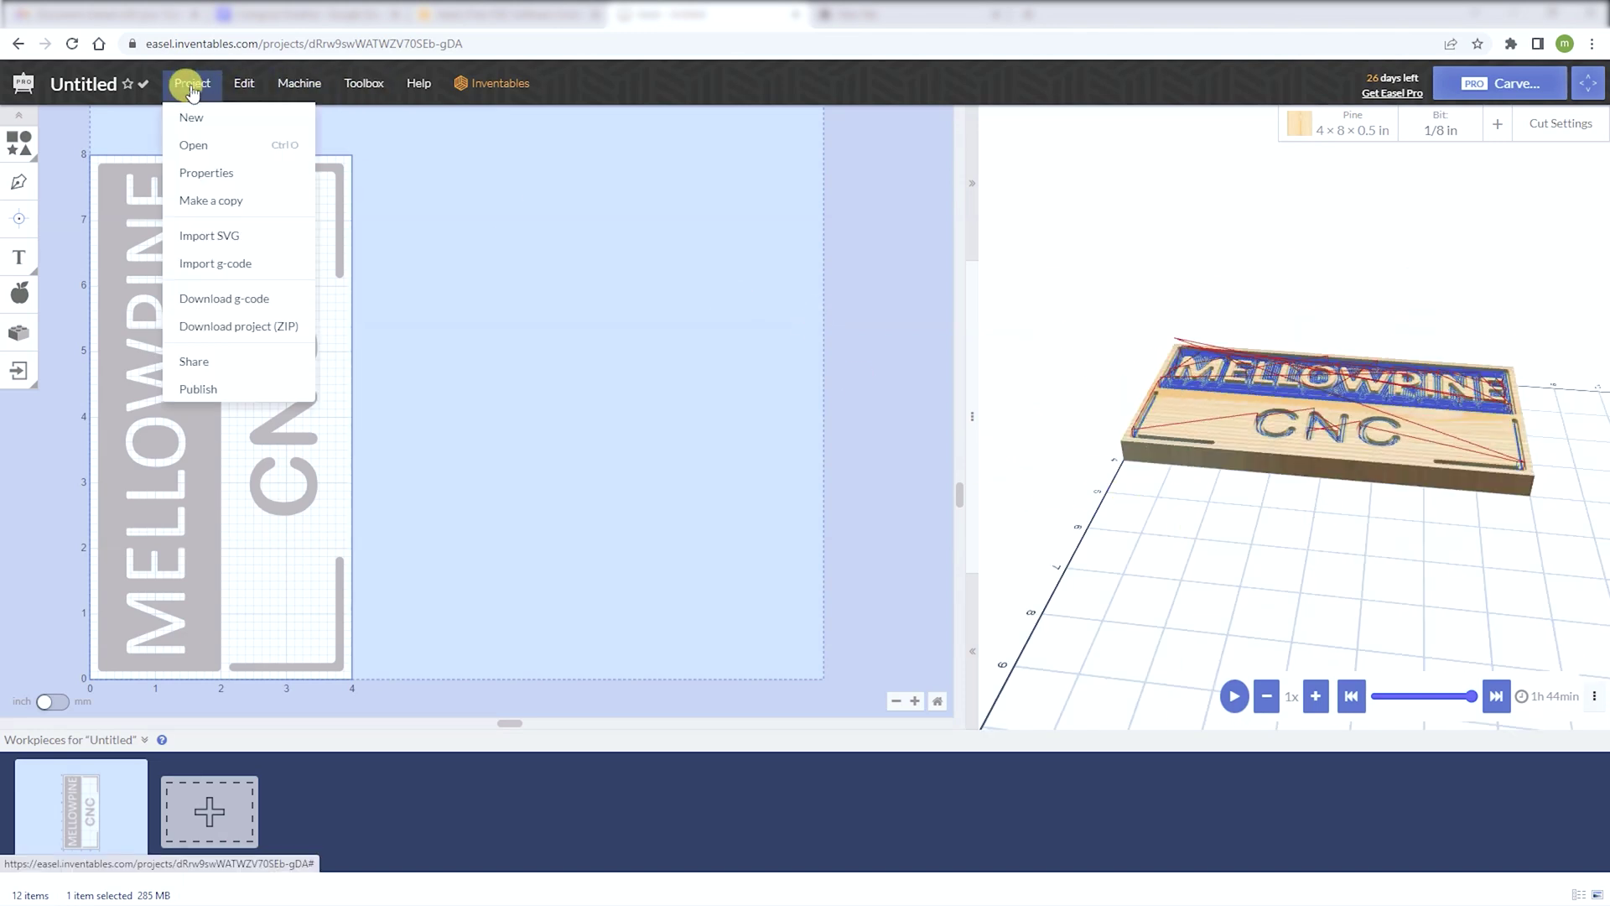
click(243, 300)
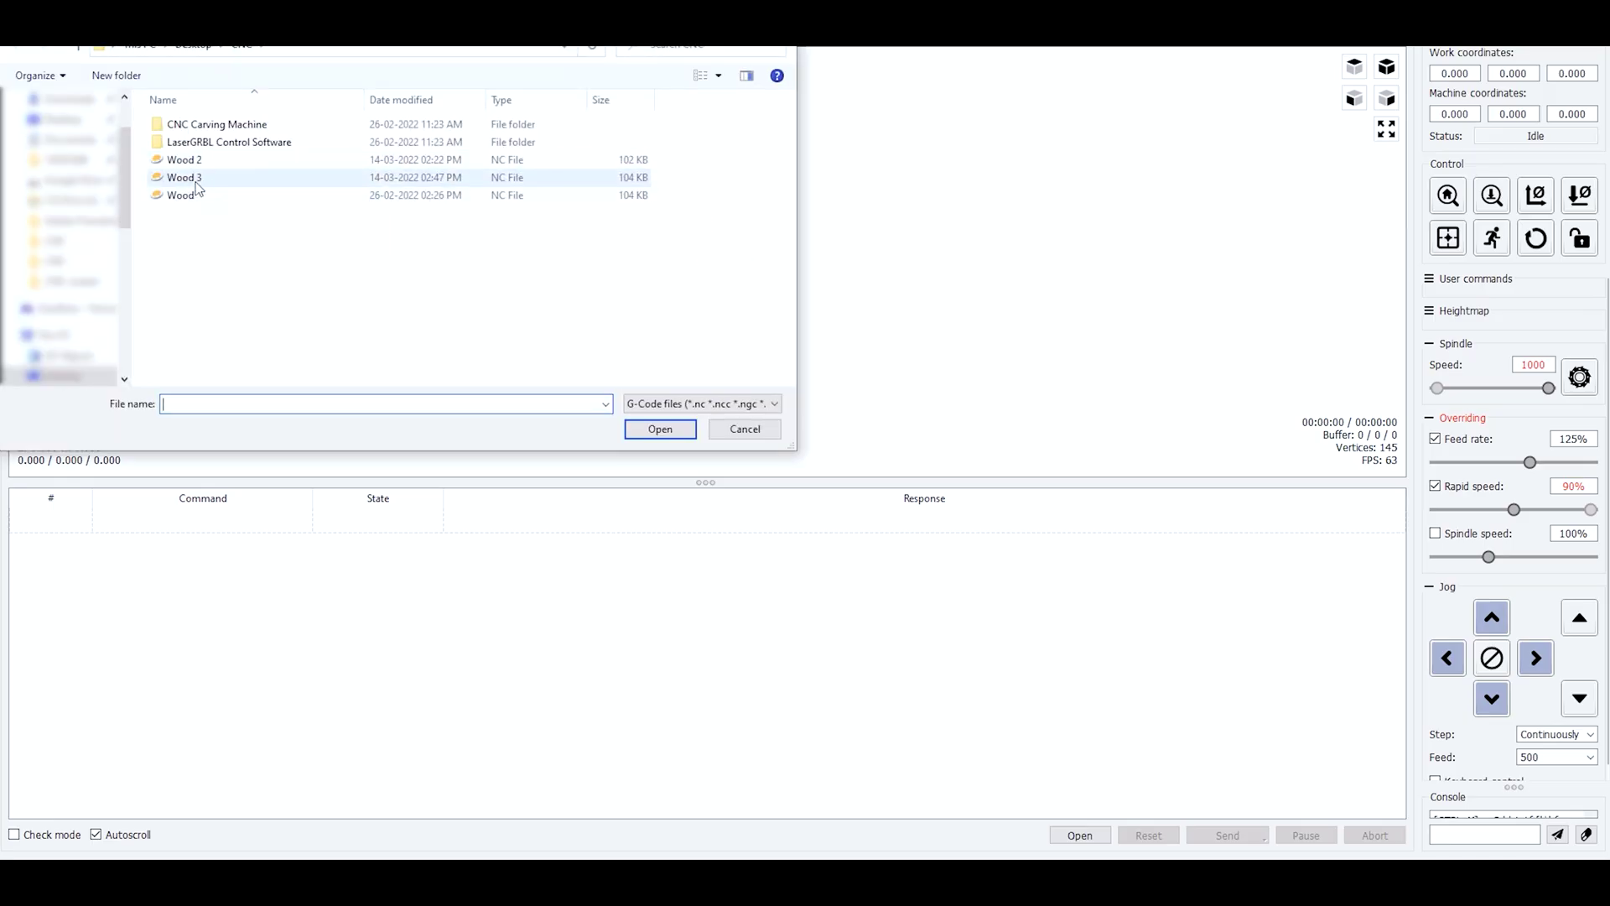
- Open the Wood 3 g-code file in Candle for carving the pine sign
double_click(184, 178)
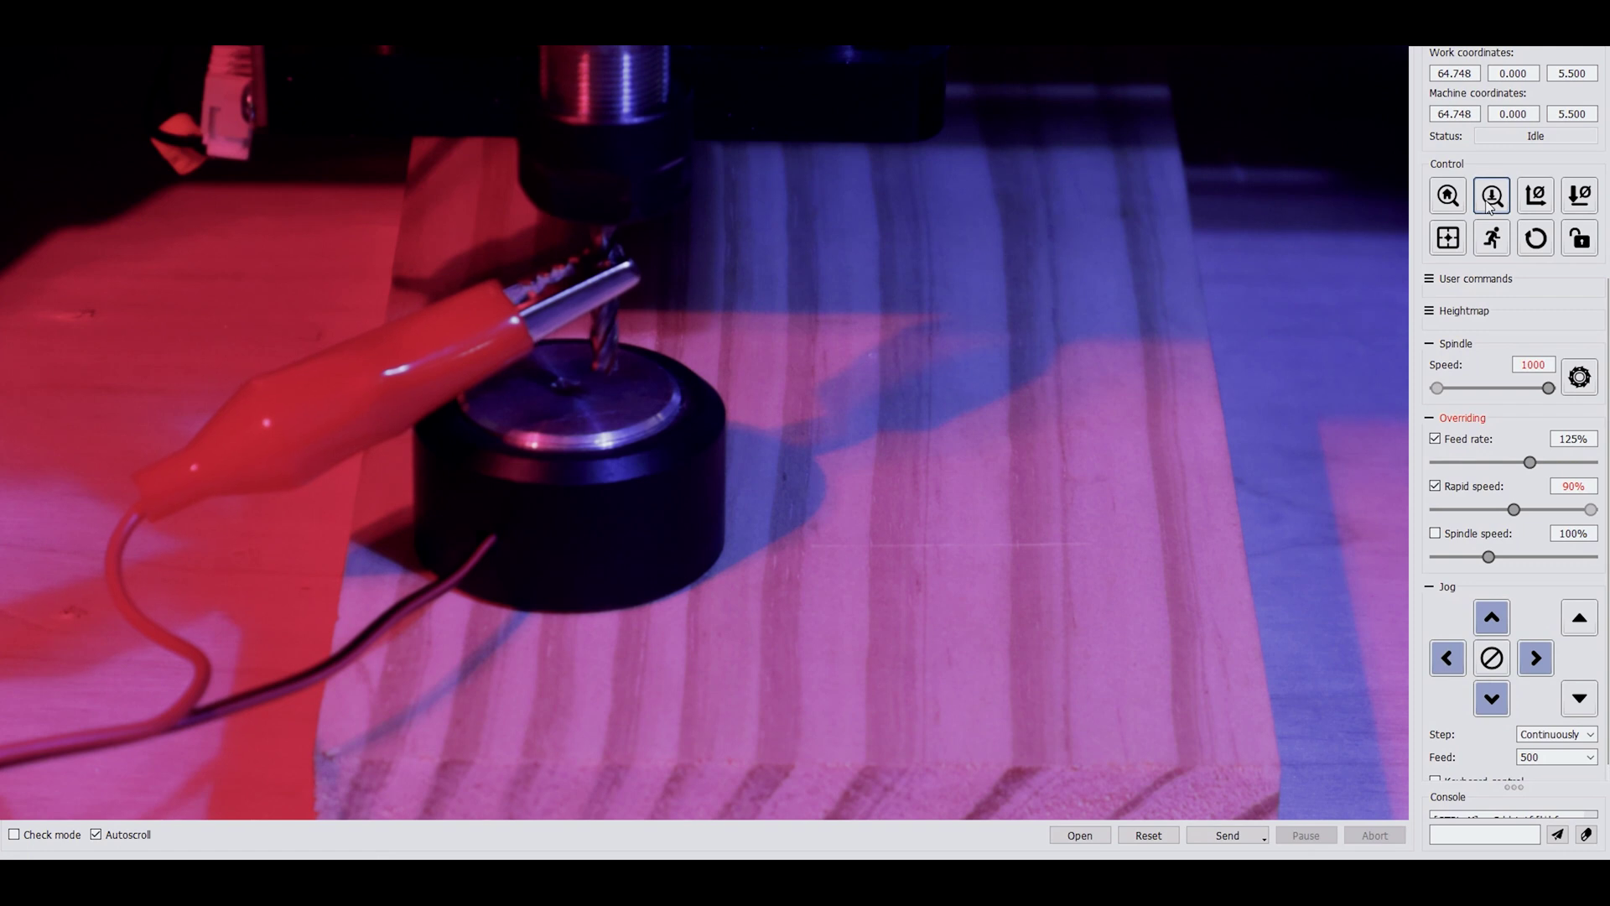
- Start the Z-probe from Candle's Control section to touch the bit onto the plate
click(1490, 198)
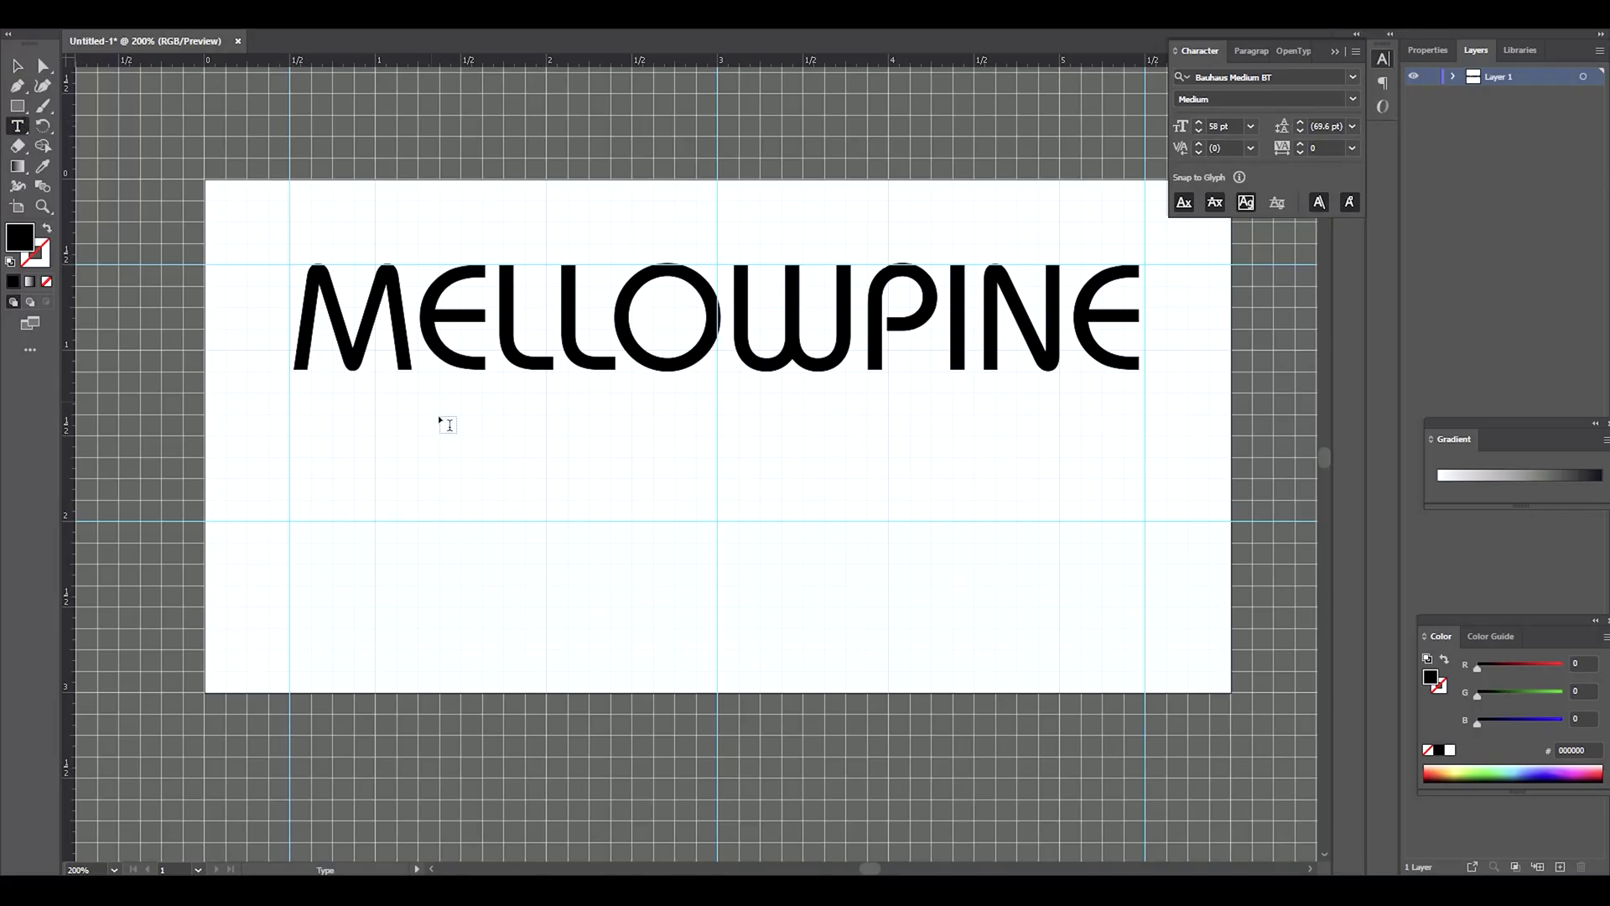
- Add the text CNC in a box under MELLOWPINE and set it to Calibri Bold
drag(459, 409, 997, 564)
text(CNC)
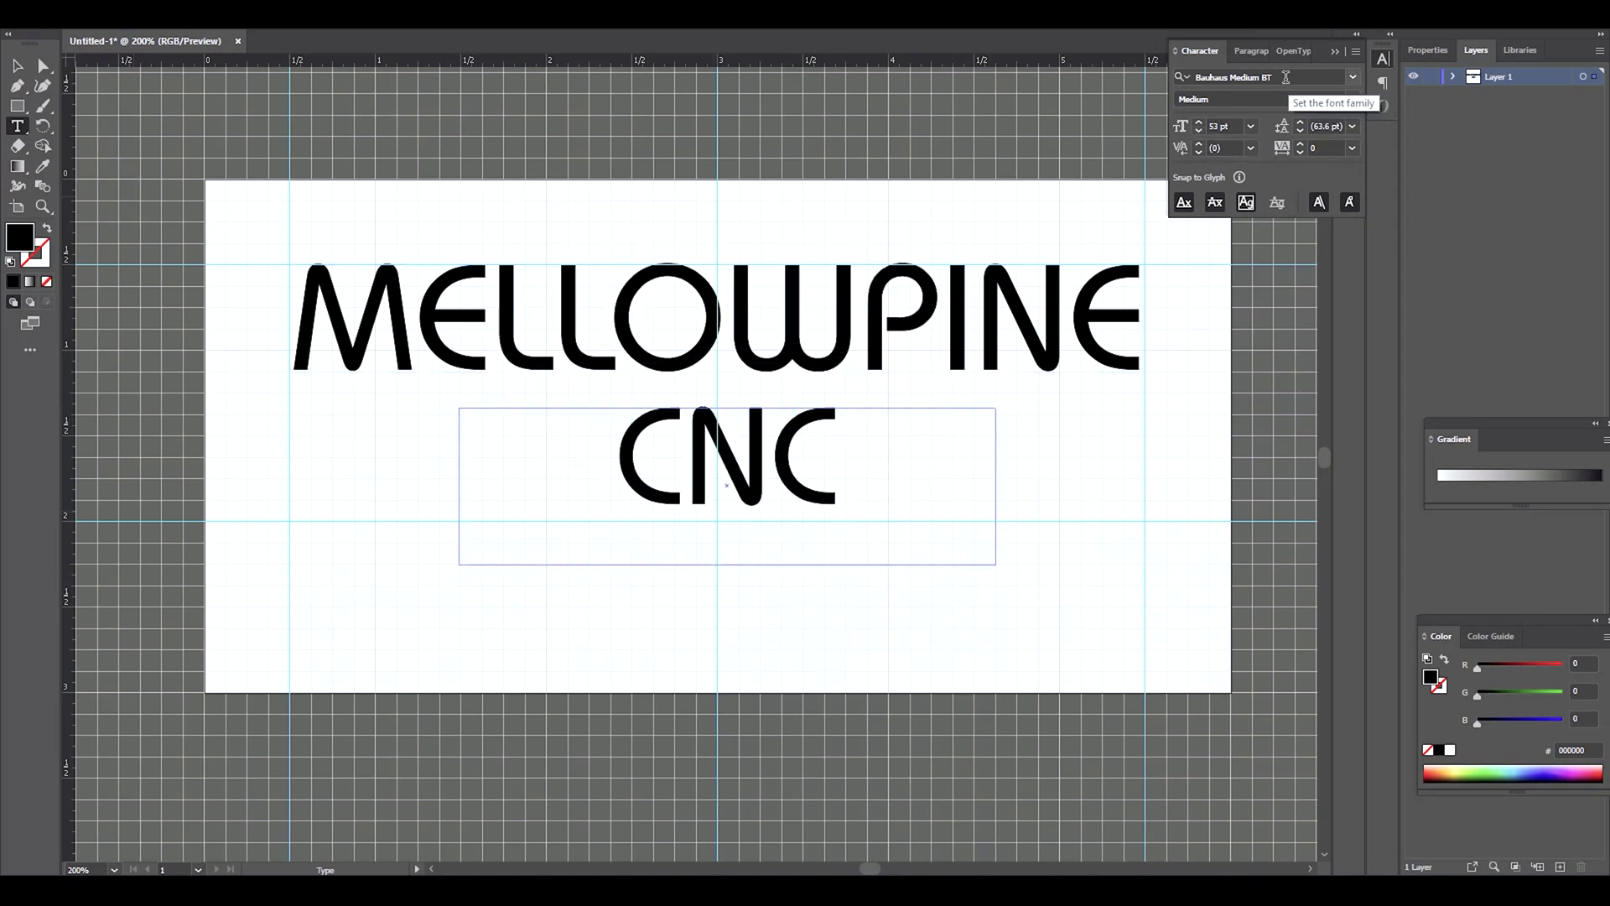
key(ctrl+a)
click(1286, 78)
text(Calibri)
key(Return)
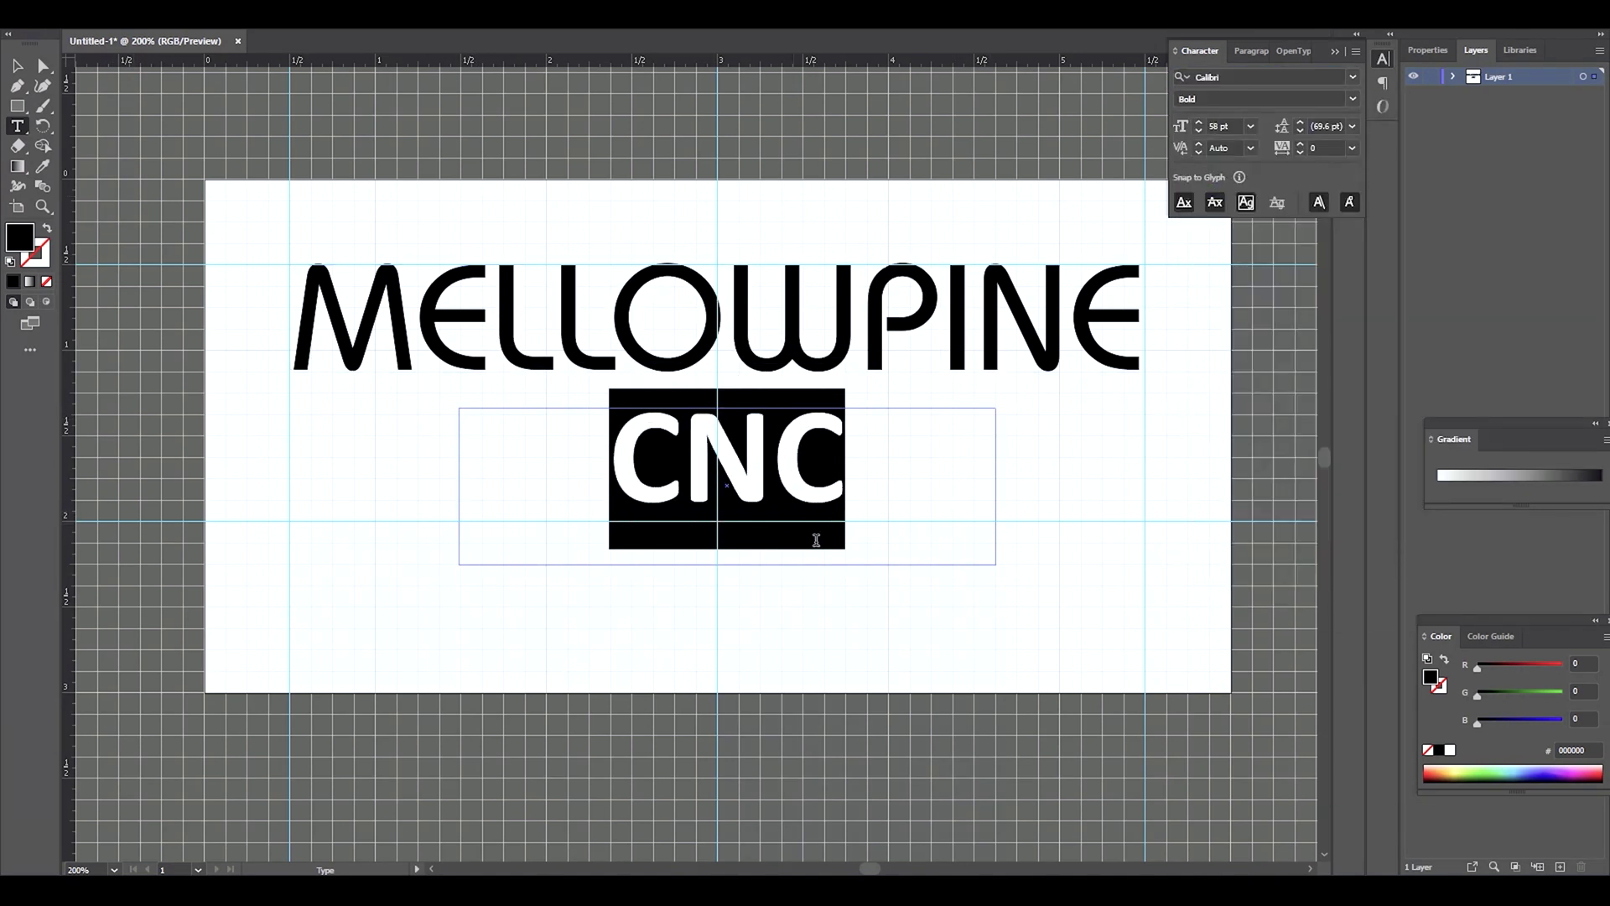
key(Escape)
- Shrink the CNC frame to fit the text and centre it under MELLOWPINE
mouse_move(752, 478)
mouse_down()
mouse_move(721, 480)
mouse_move(732, 498)
mouse_up()
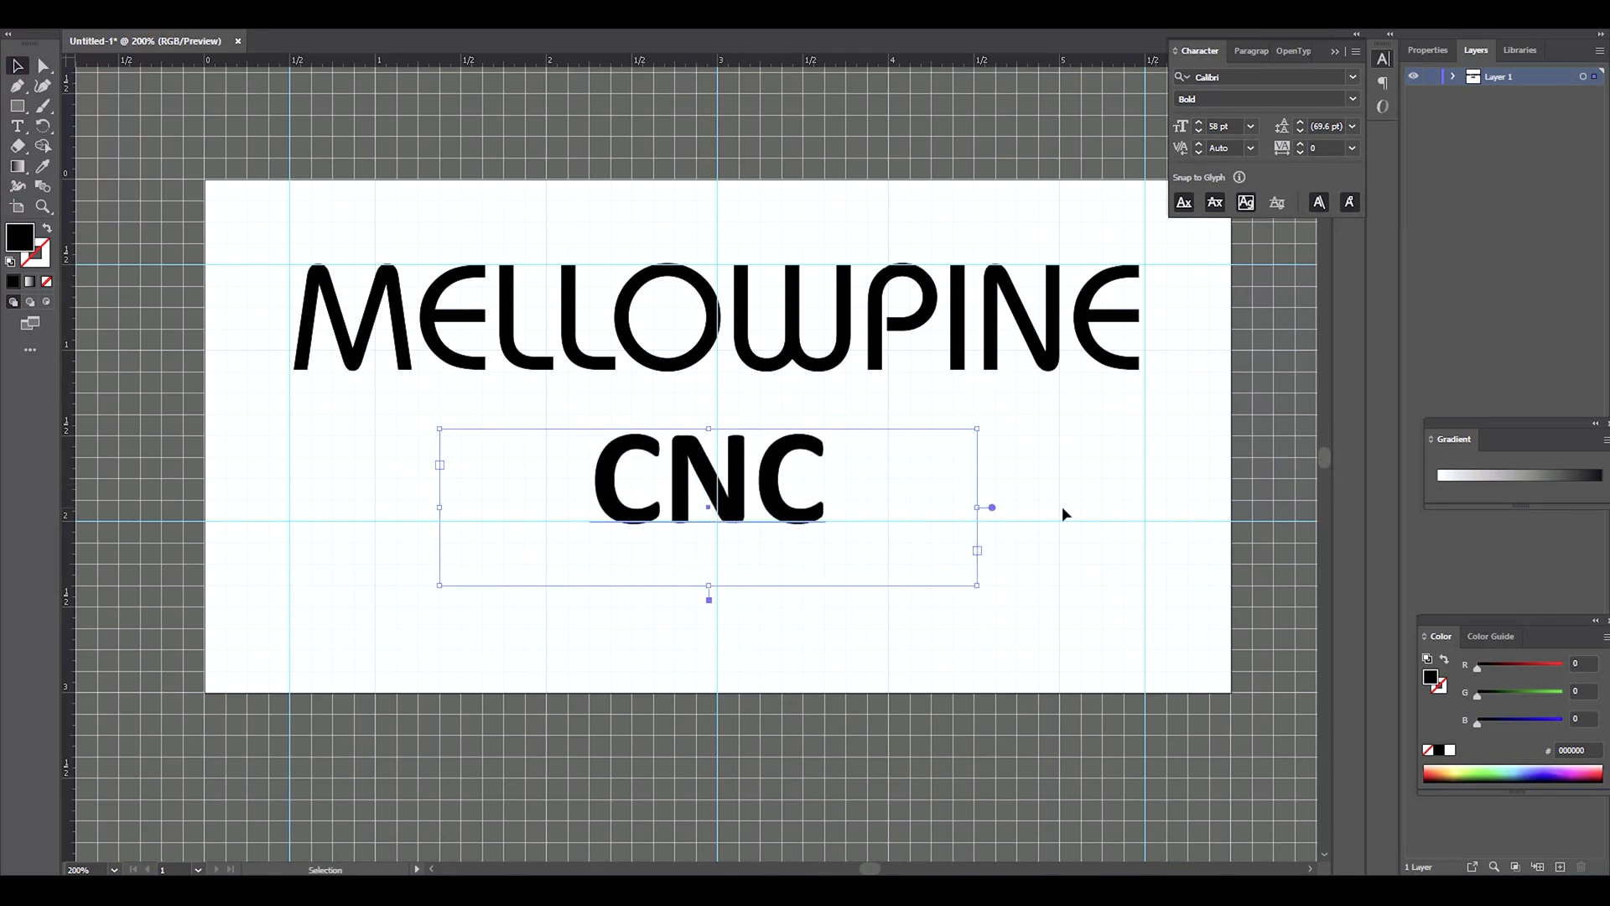
drag(977, 585, 741, 557)
drag(595, 479, 728, 478)
- Save the artwork as an SVG and import it into the Easel acrylic project
key(alt+f)
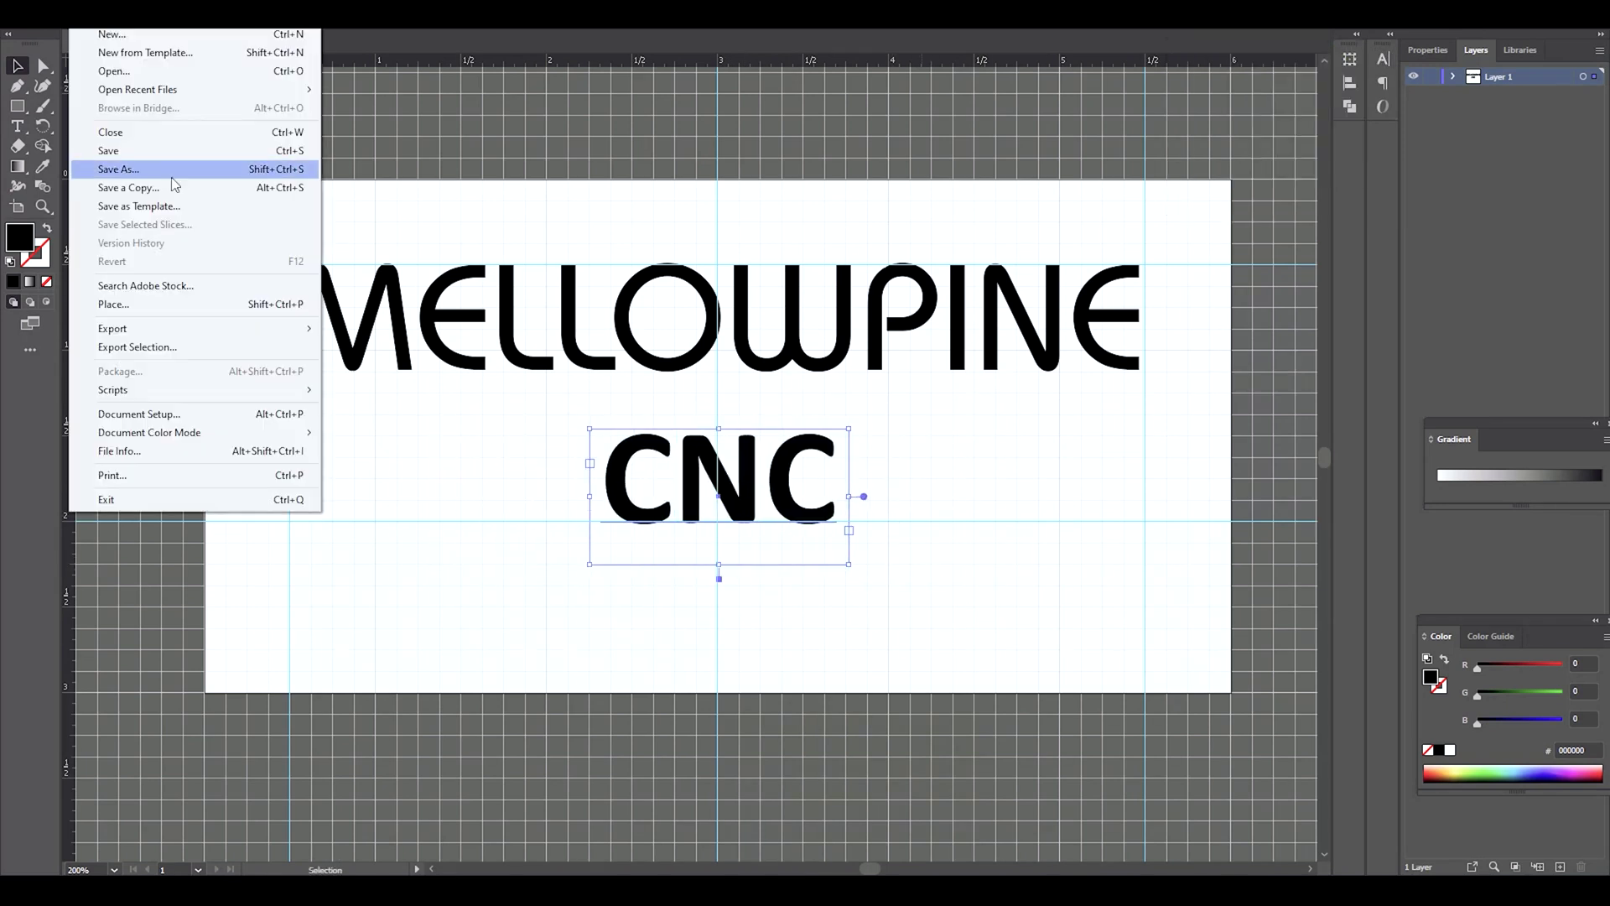
click(267, 92)
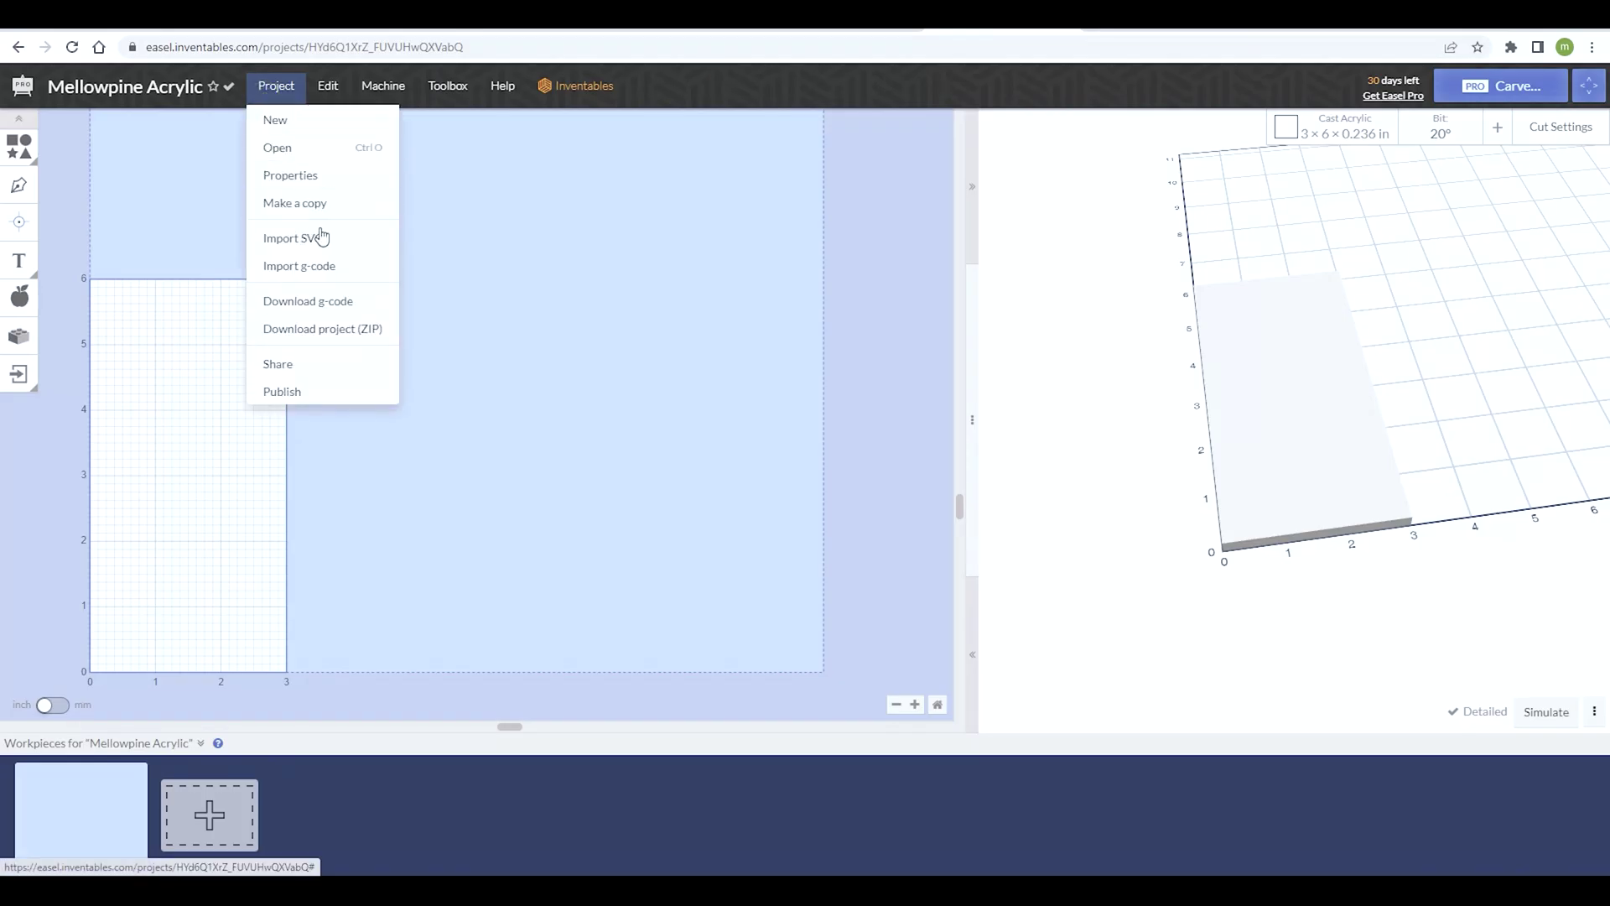
click(323, 239)
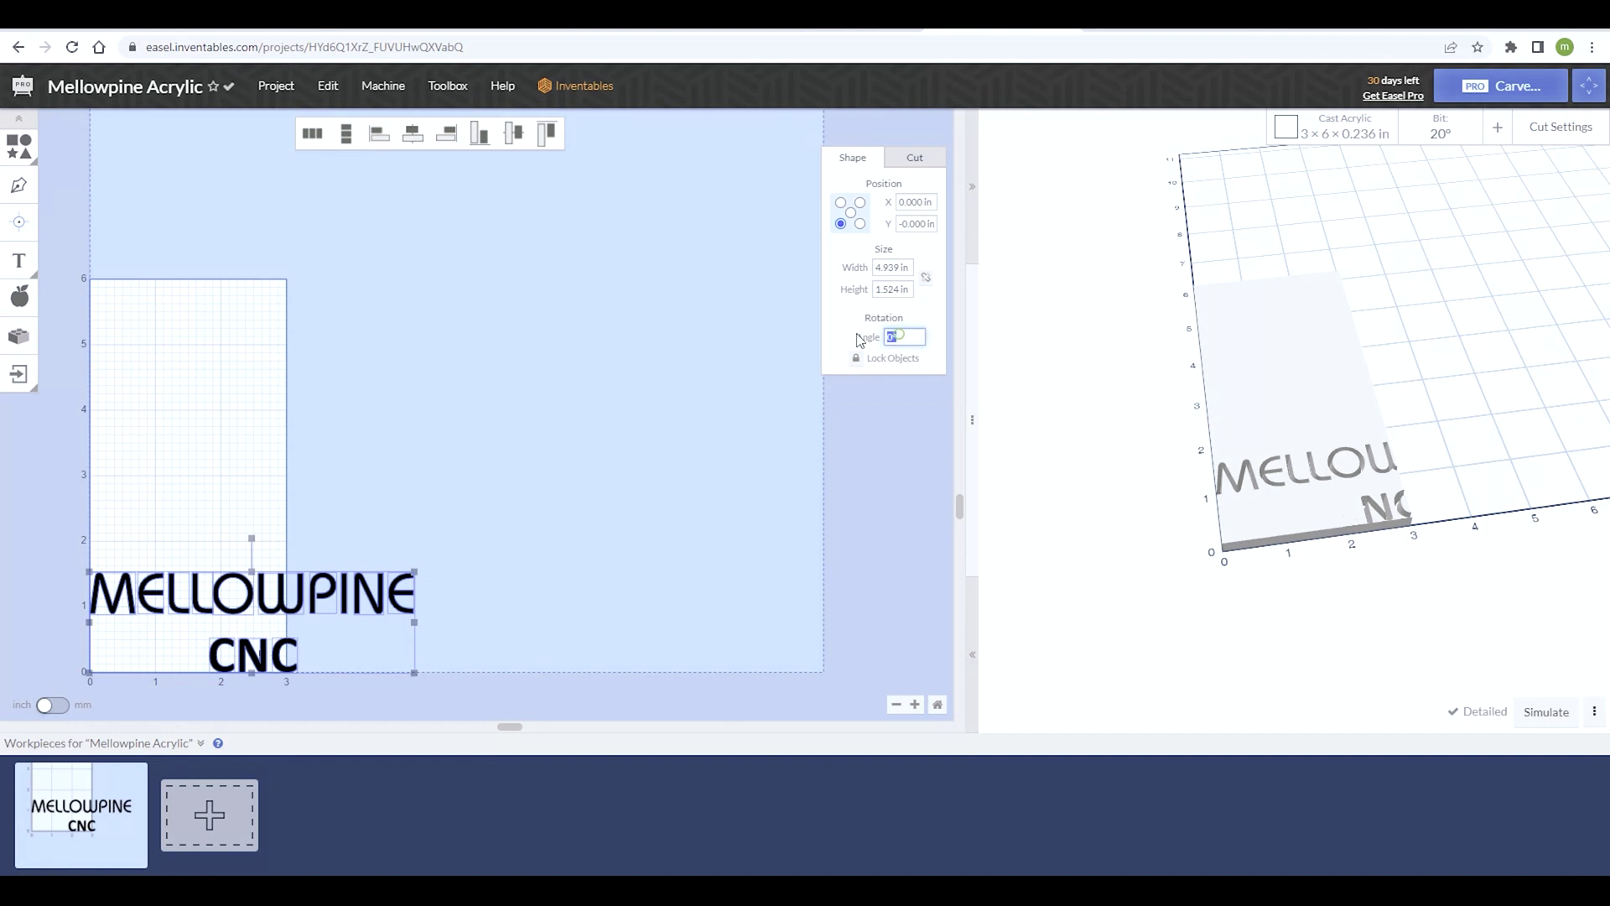
- Rotate the MELLOWPINE CNC text 90° and move it to the acrylic's top-left
text(90)
key(Return)
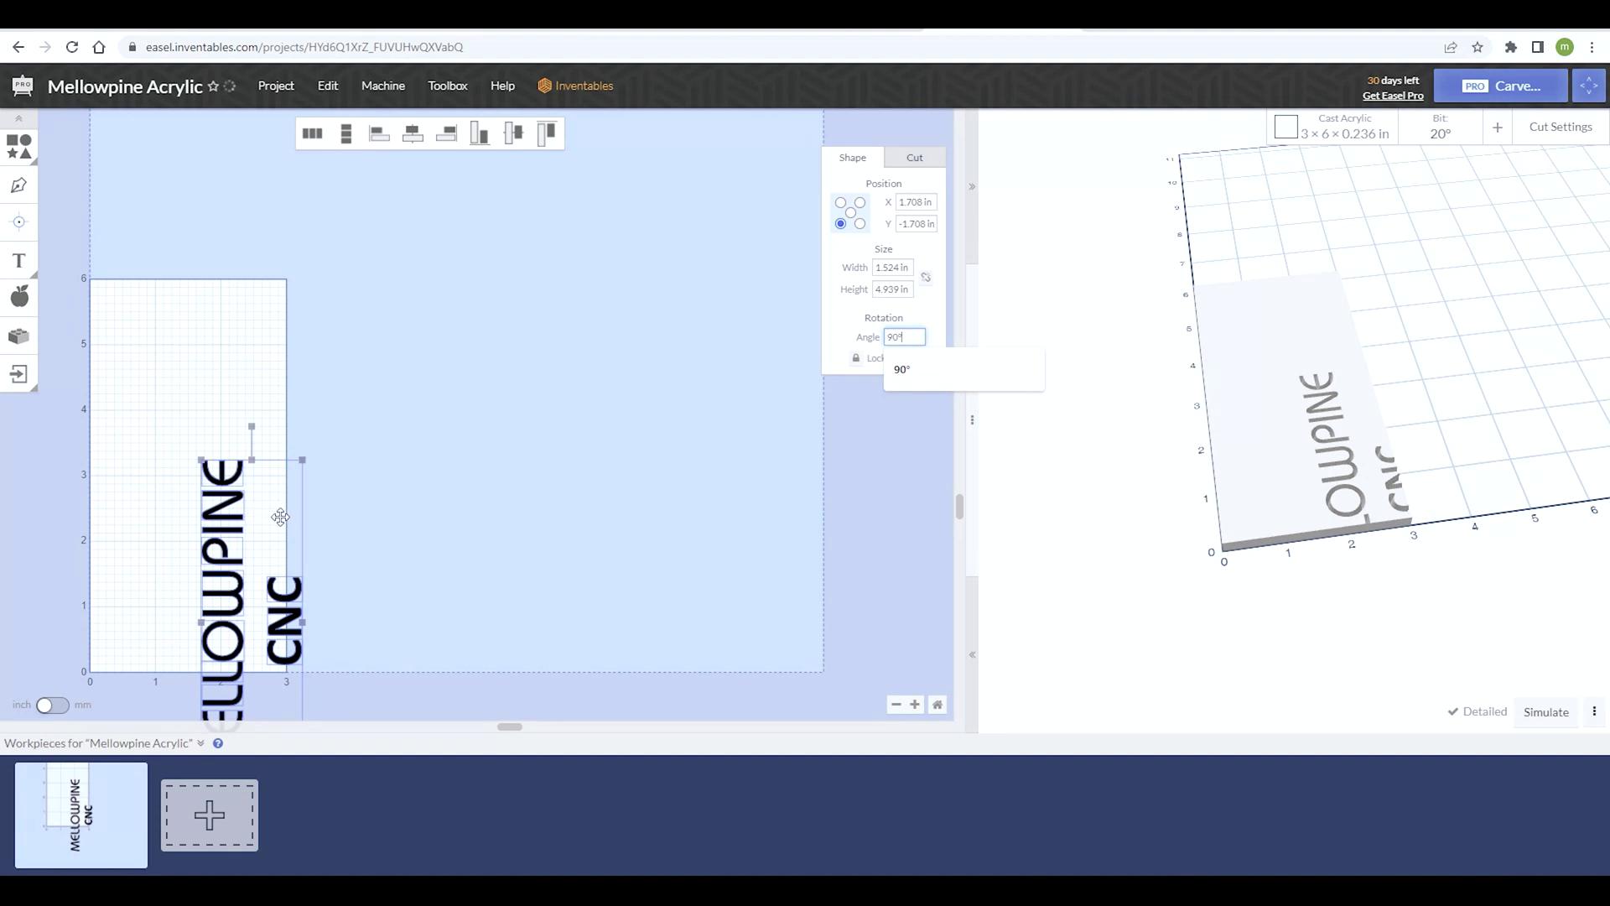
drag(280, 517, 183, 353)
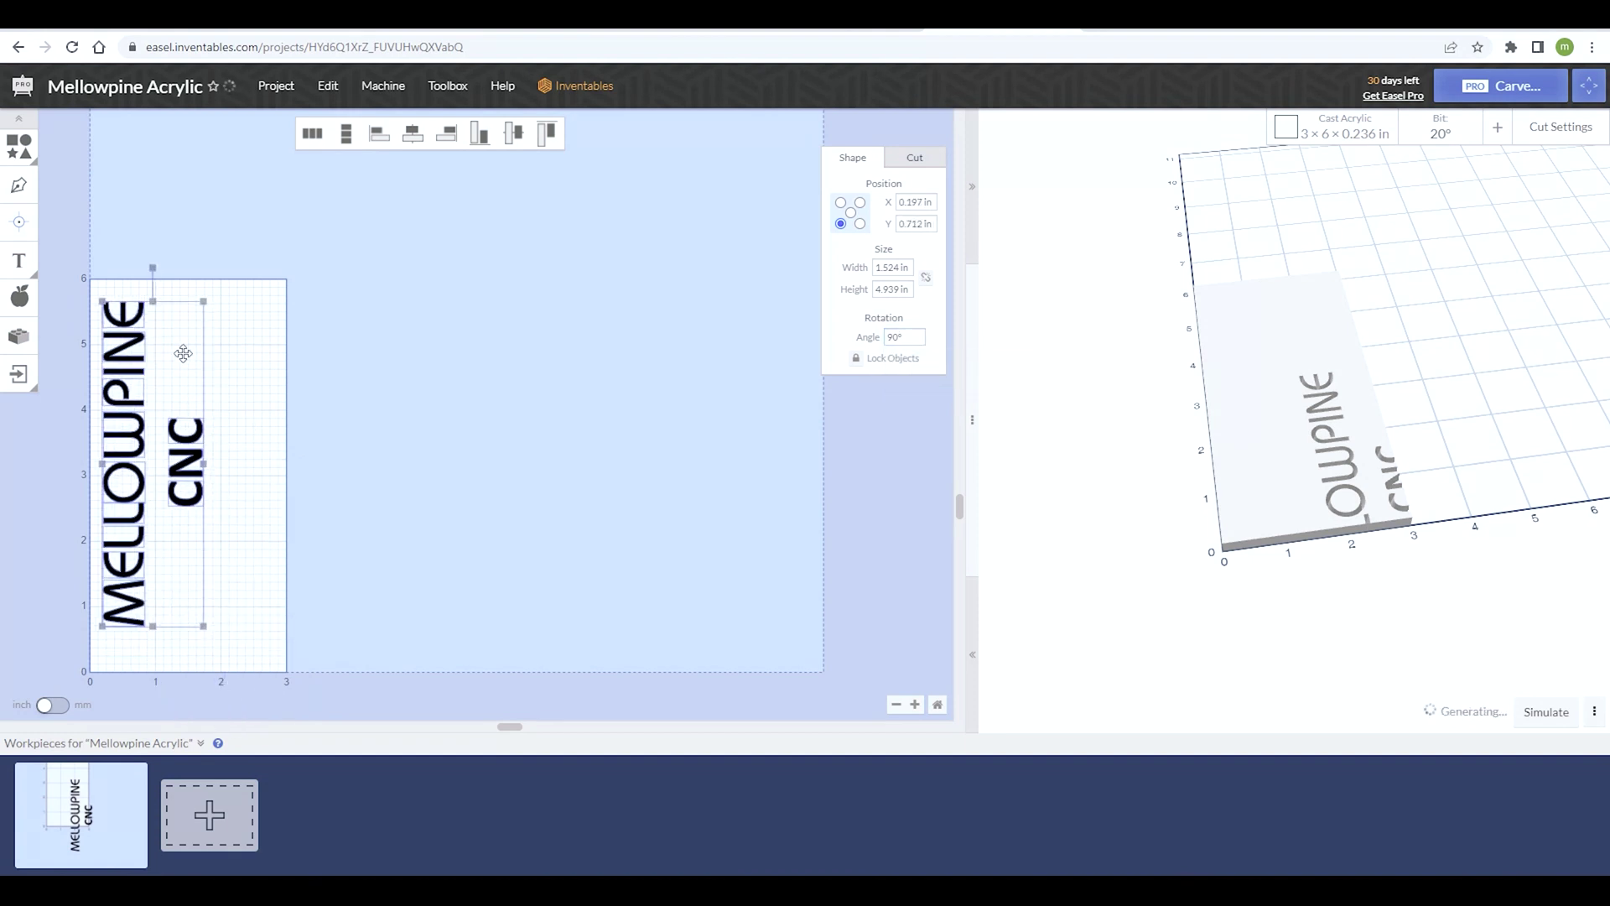
- Add two flourishes from the Design Library and set the whole design's cut depth to 0.02 in
click(18, 298)
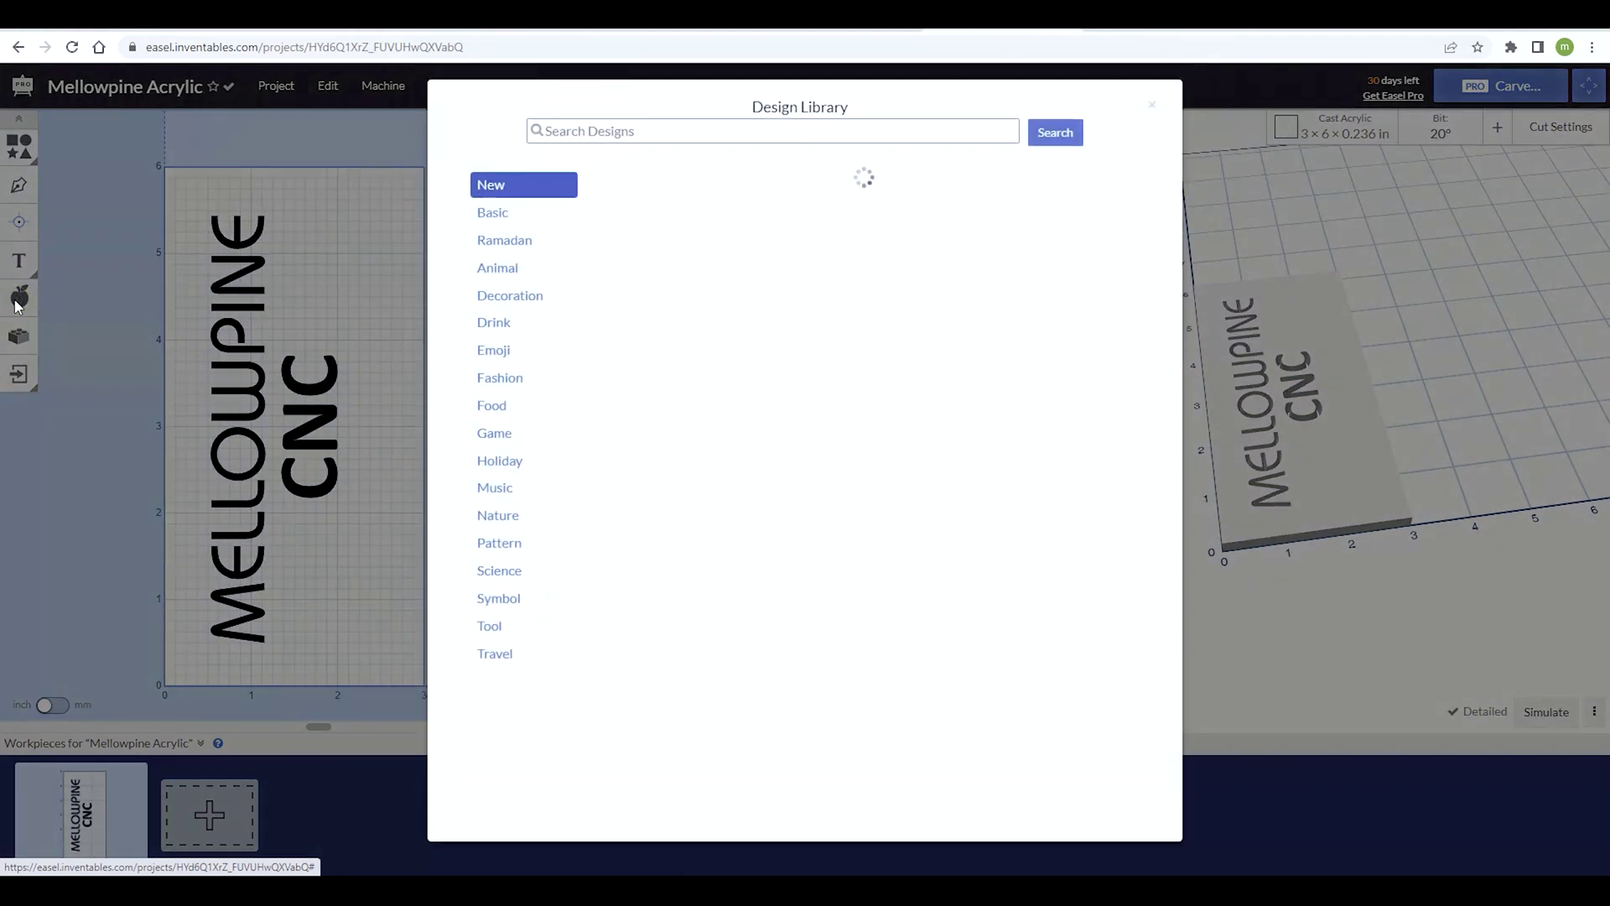
click(528, 302)
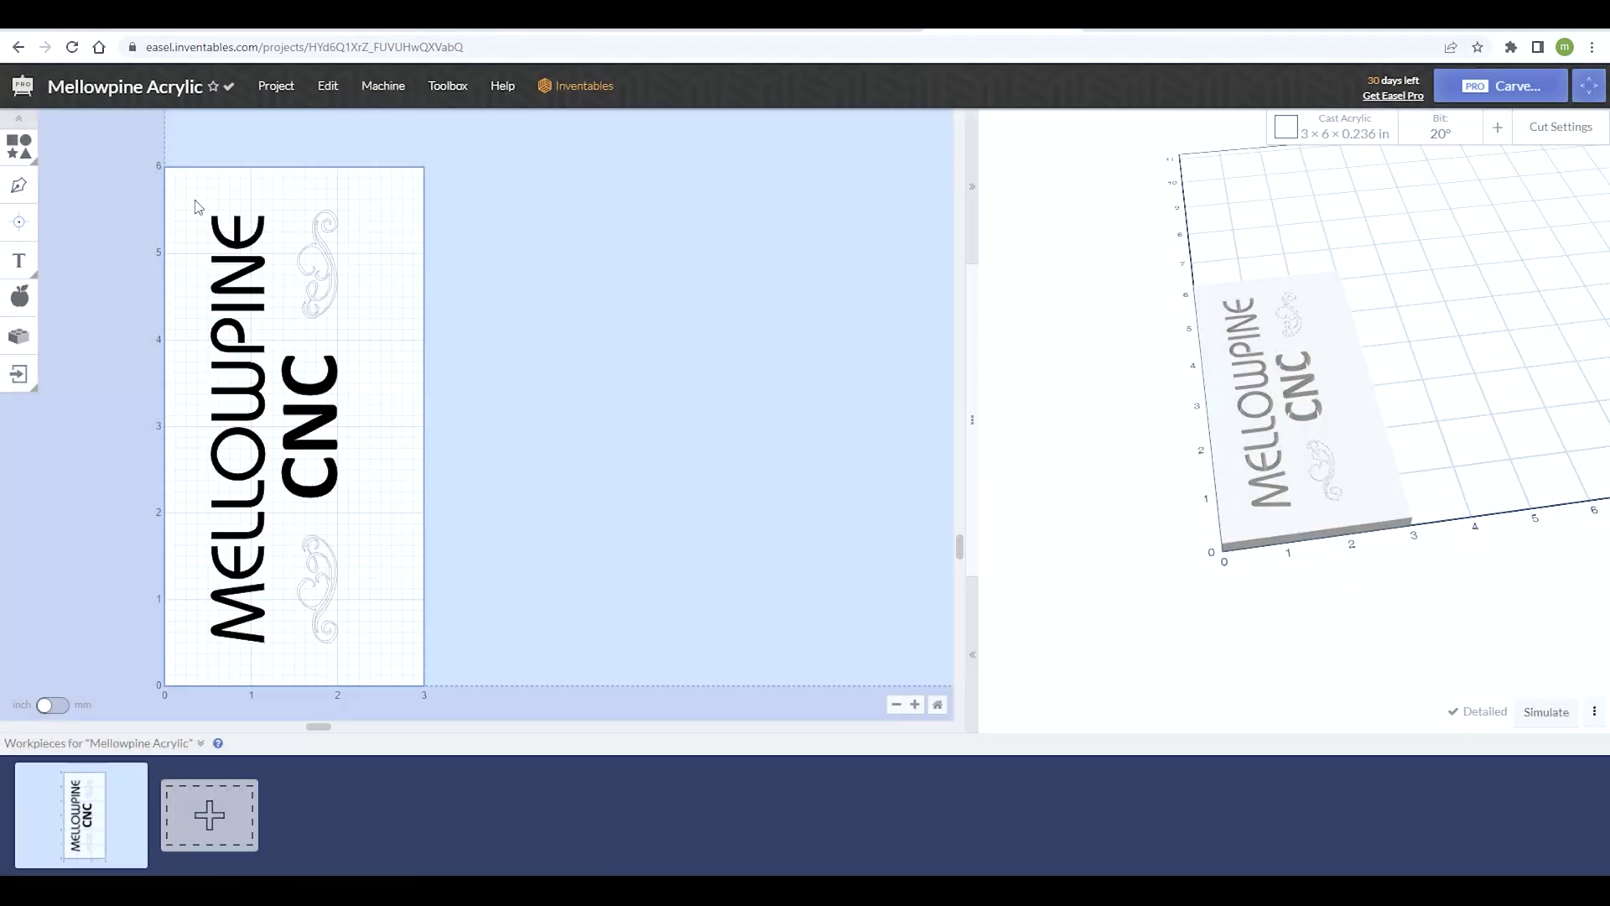
drag(181, 198, 379, 665)
click(912, 159)
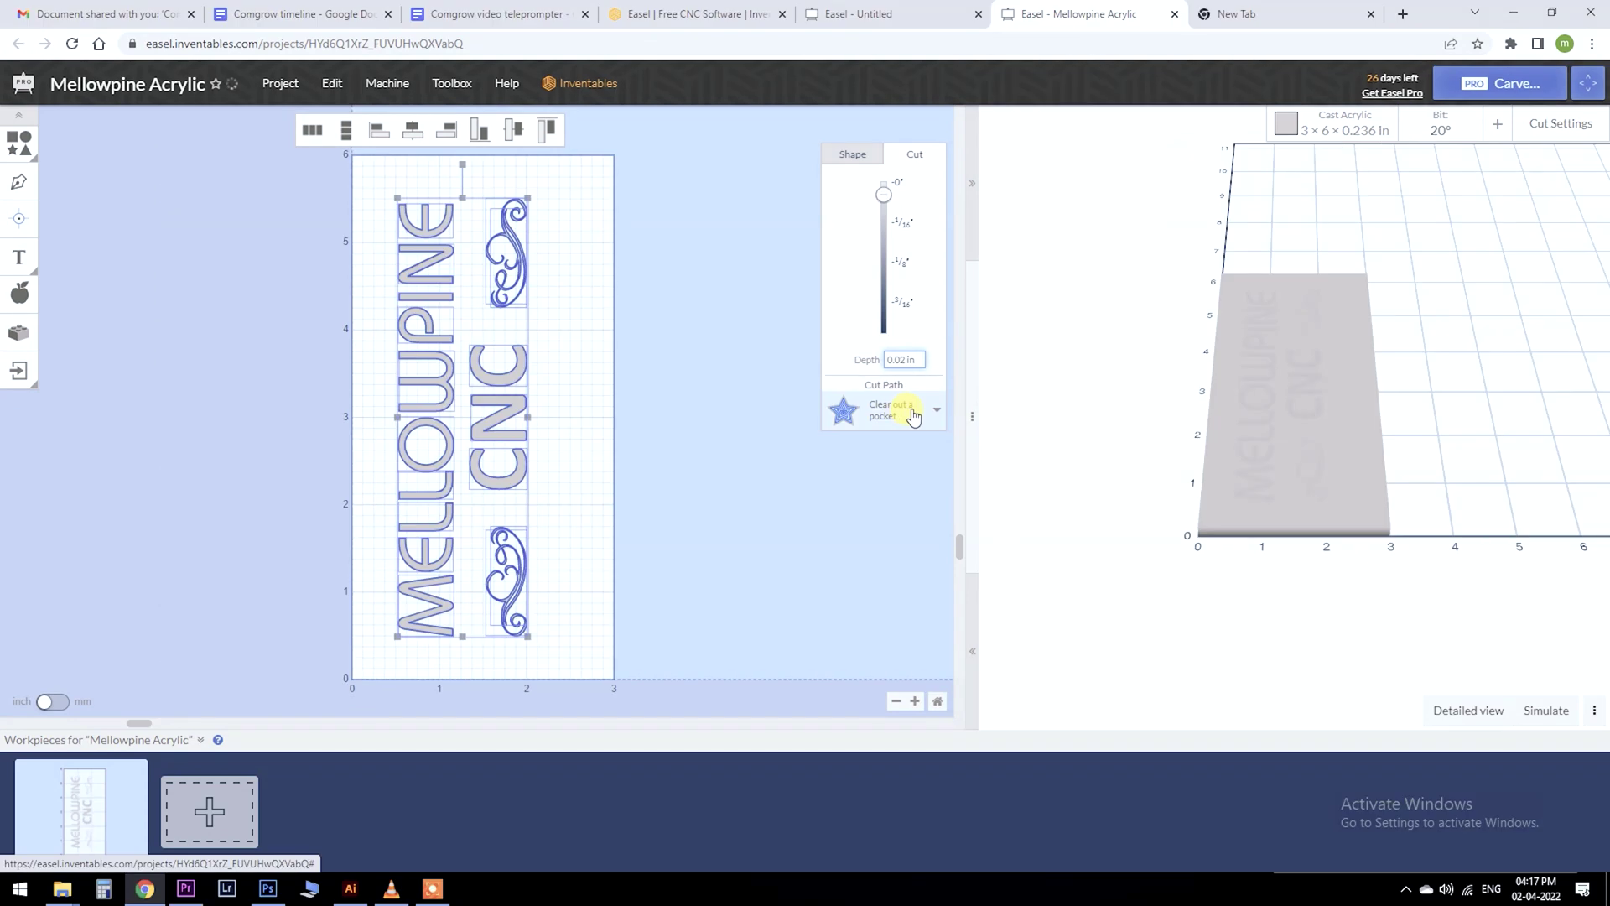
click(913, 415)
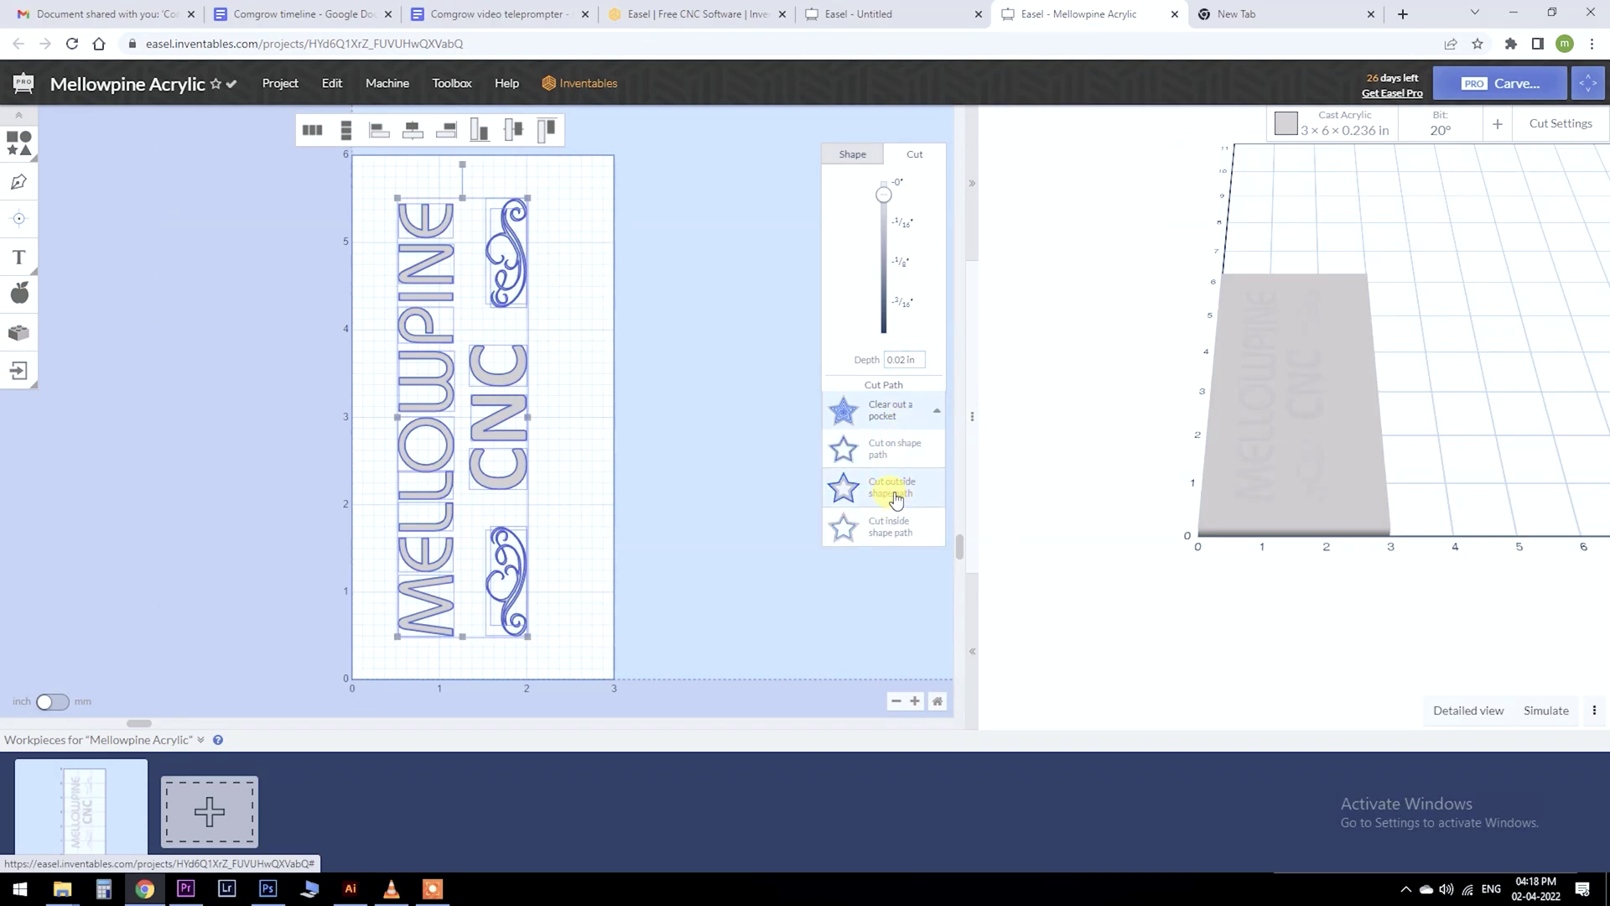
- Cut the design on its shape path and confirm 5 in/min feed and plunge with 0.02 in passes
click(896, 447)
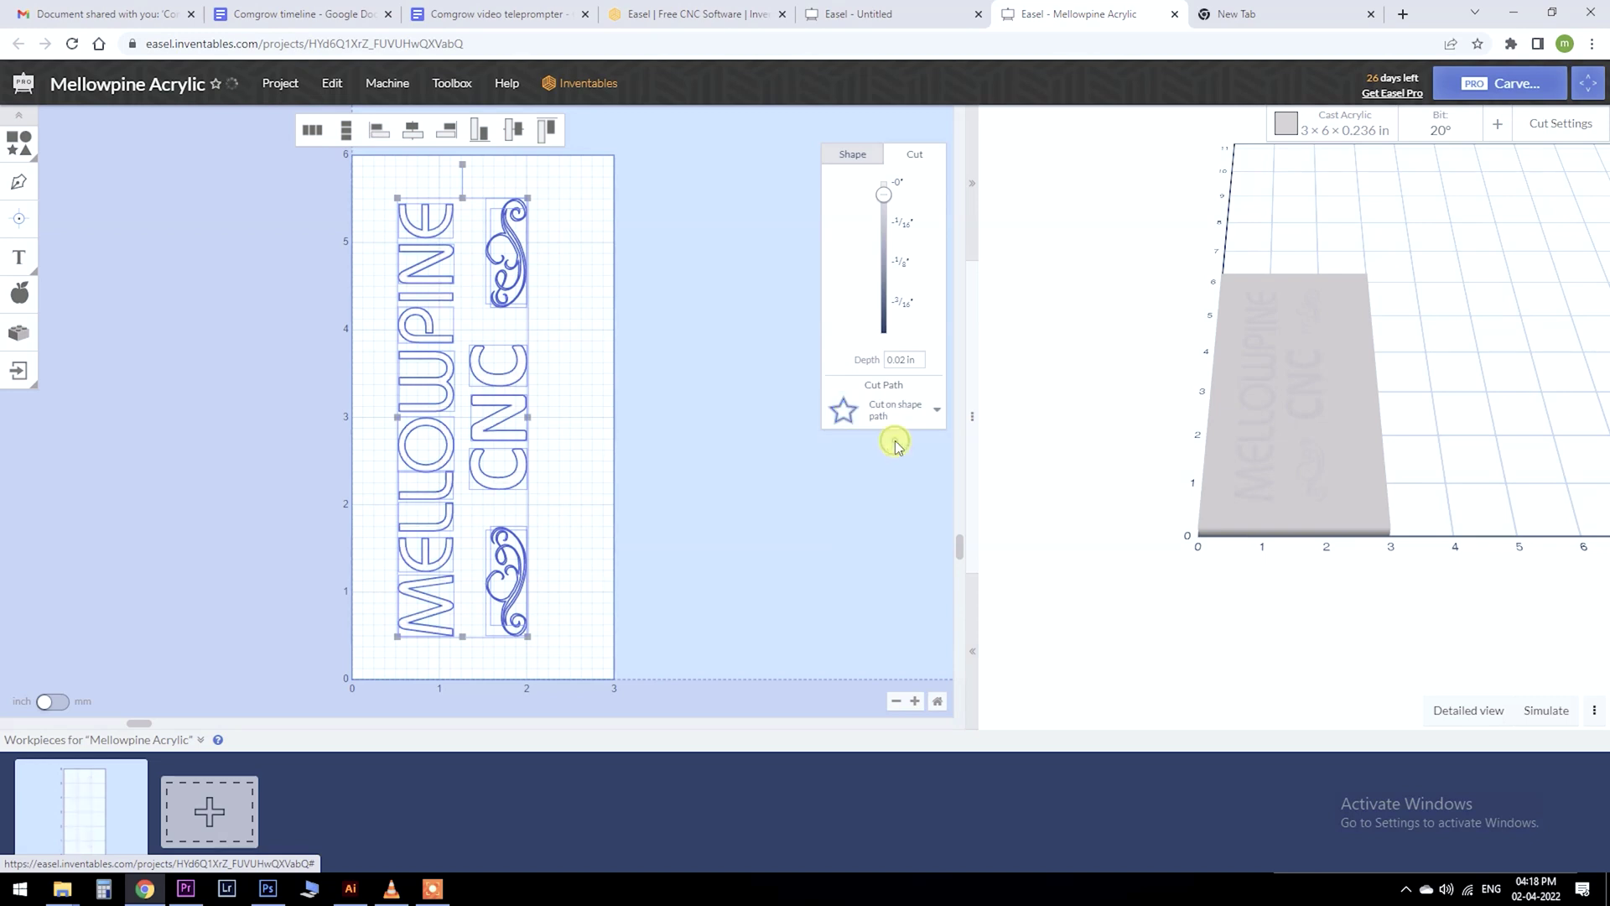
click(746, 473)
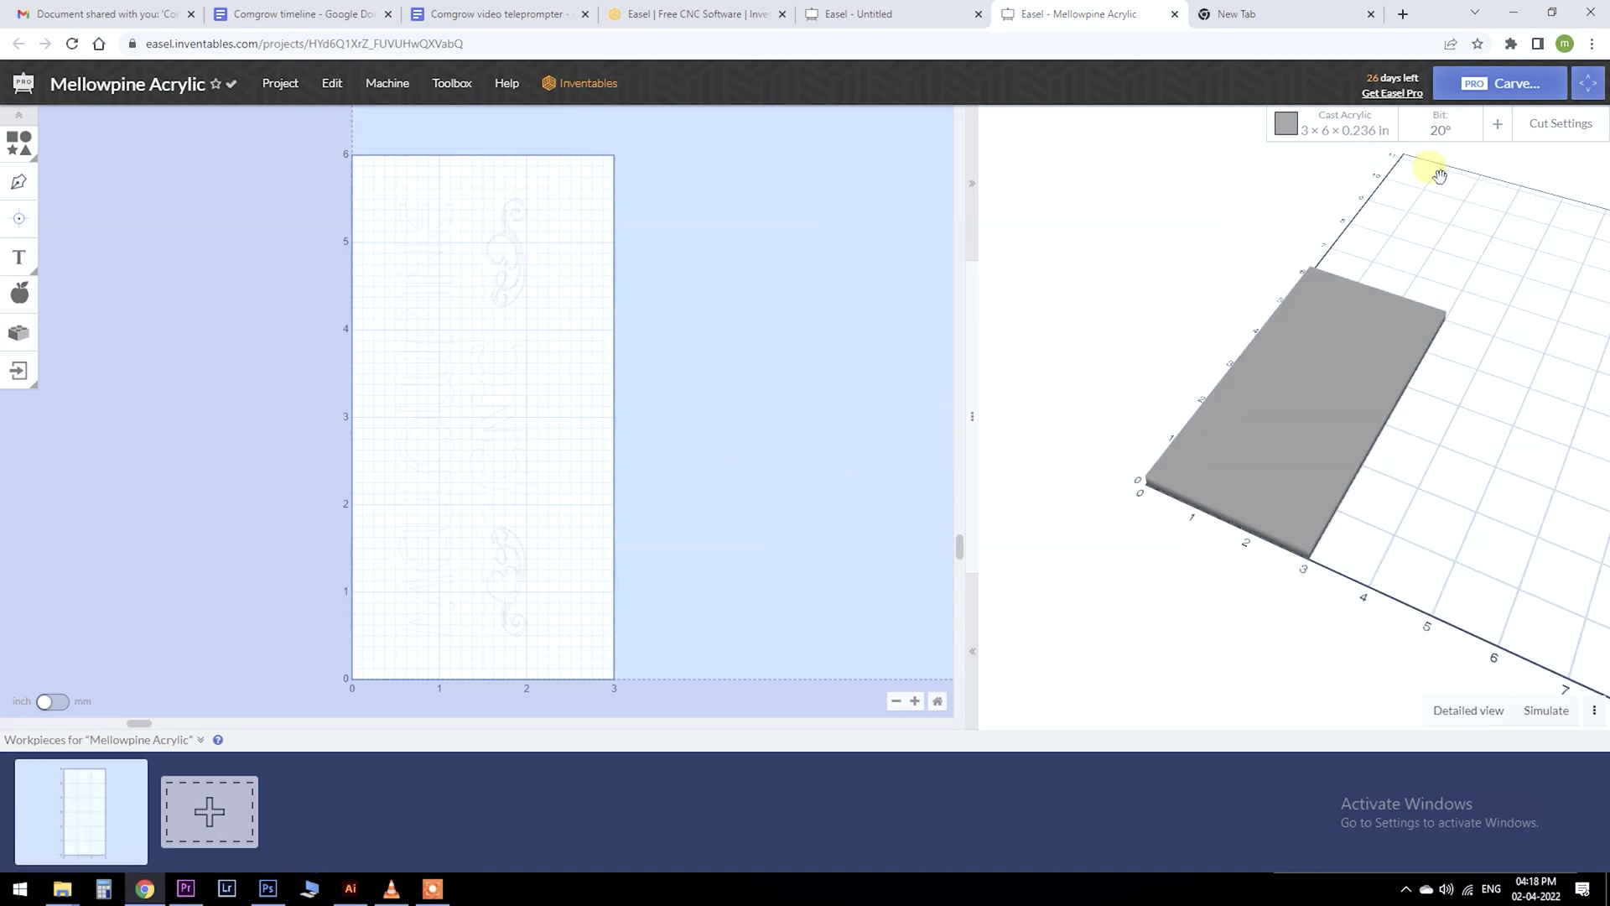
click(1535, 127)
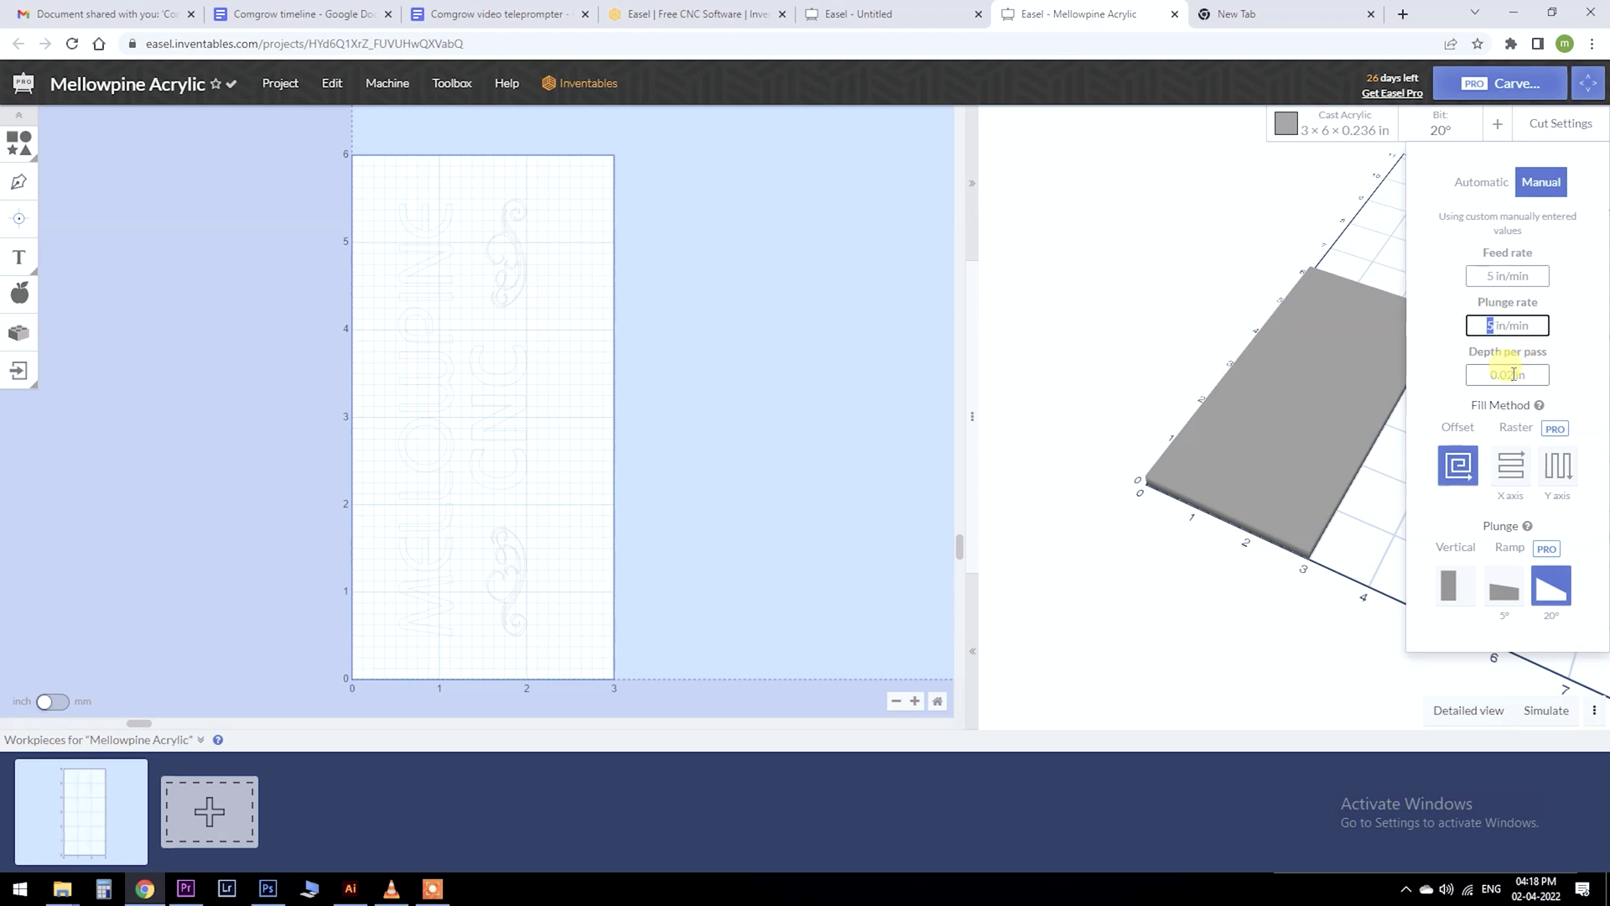
click(1107, 319)
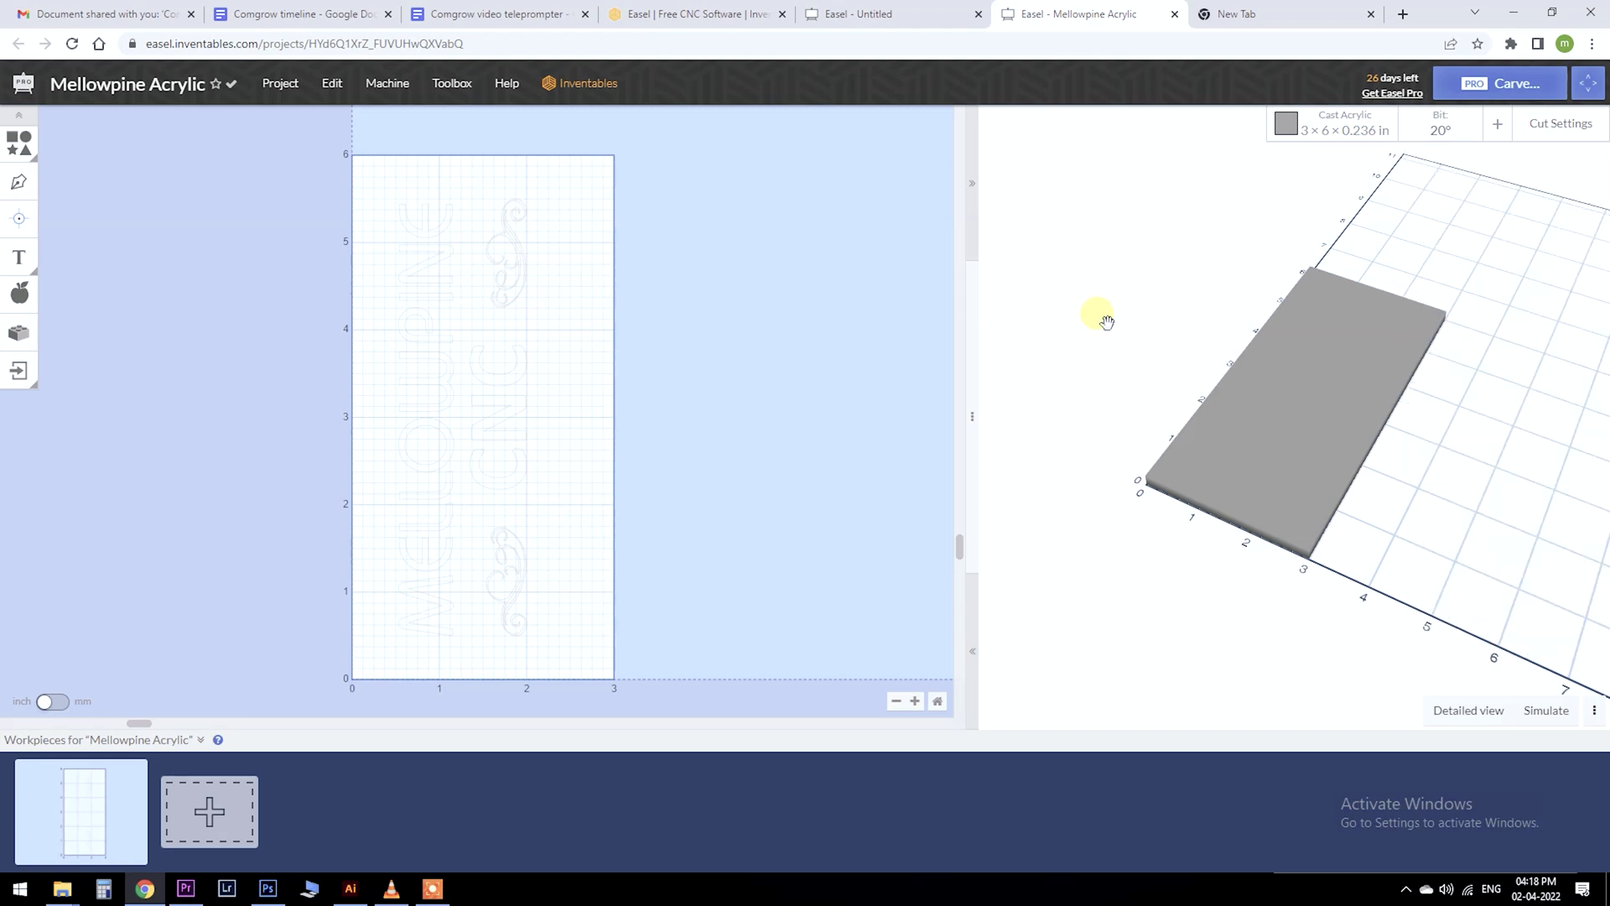
click(289, 87)
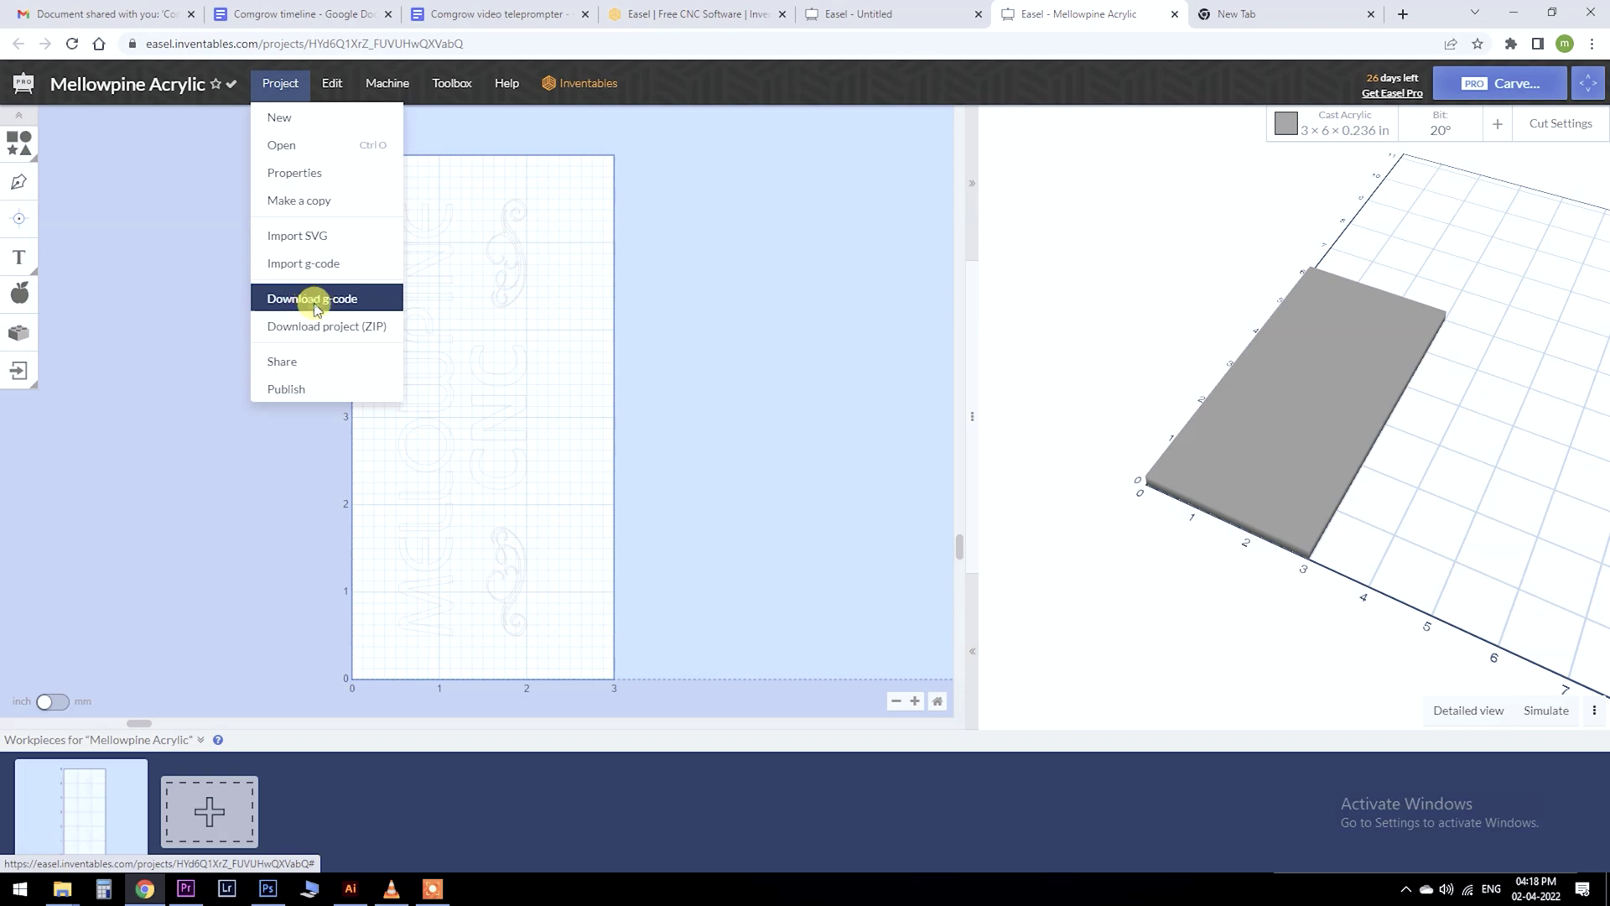